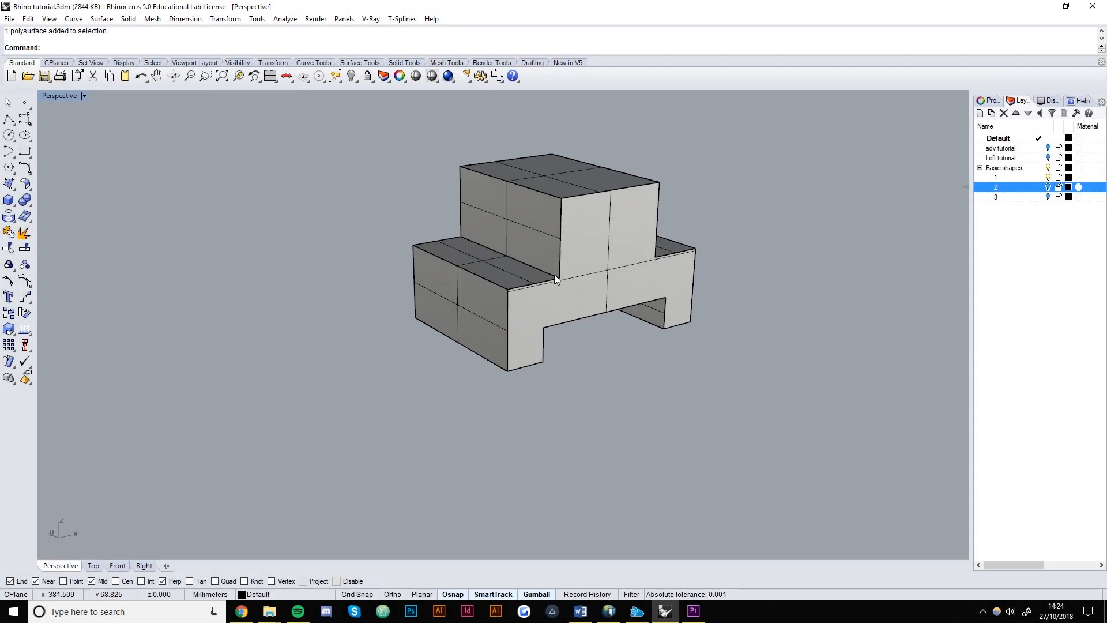
# Step: Hide layer 1 under Basic shapes and maximize the Front view as an empty drawing space
pyautogui.moveTo(554, 274); pyautogui.dragTo(600, 313, button='right')
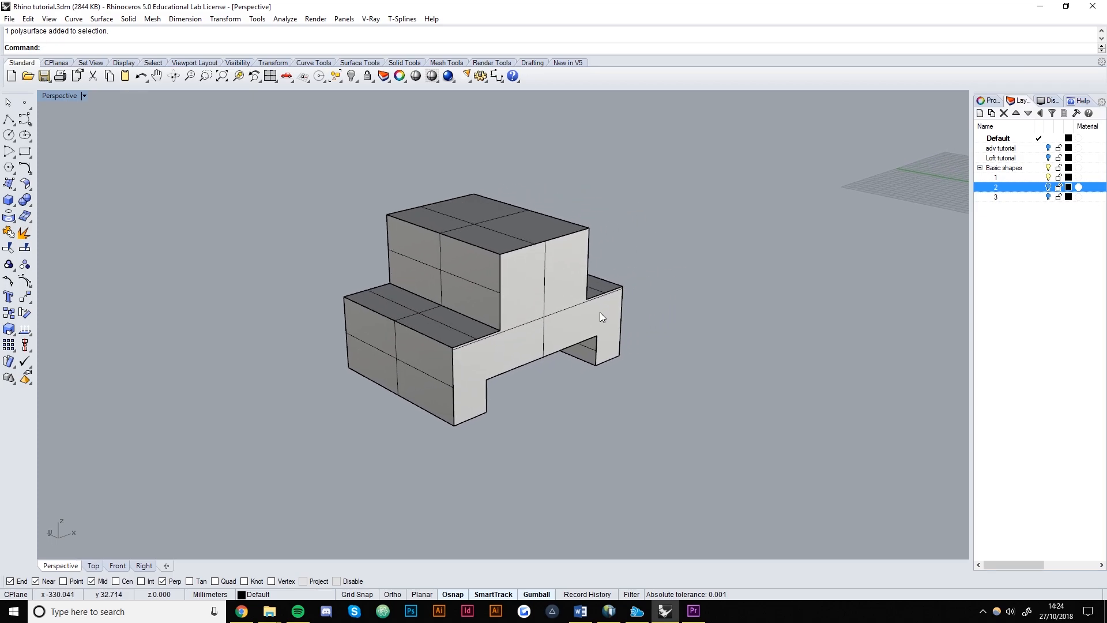
pyautogui.click(1049, 179)
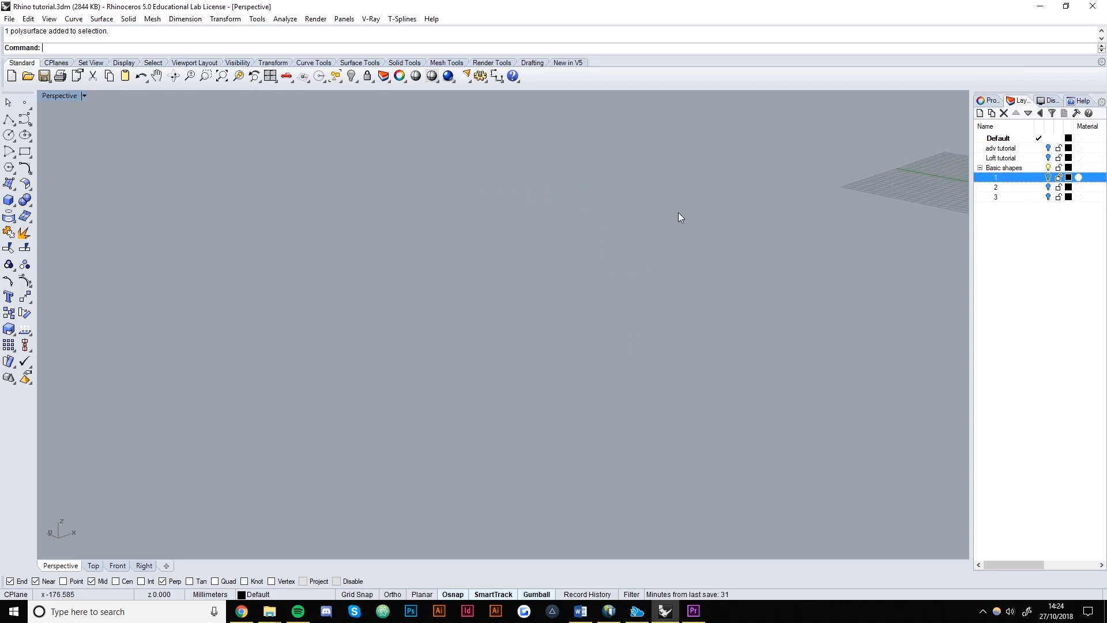
pyautogui.doubleClick(57, 96)
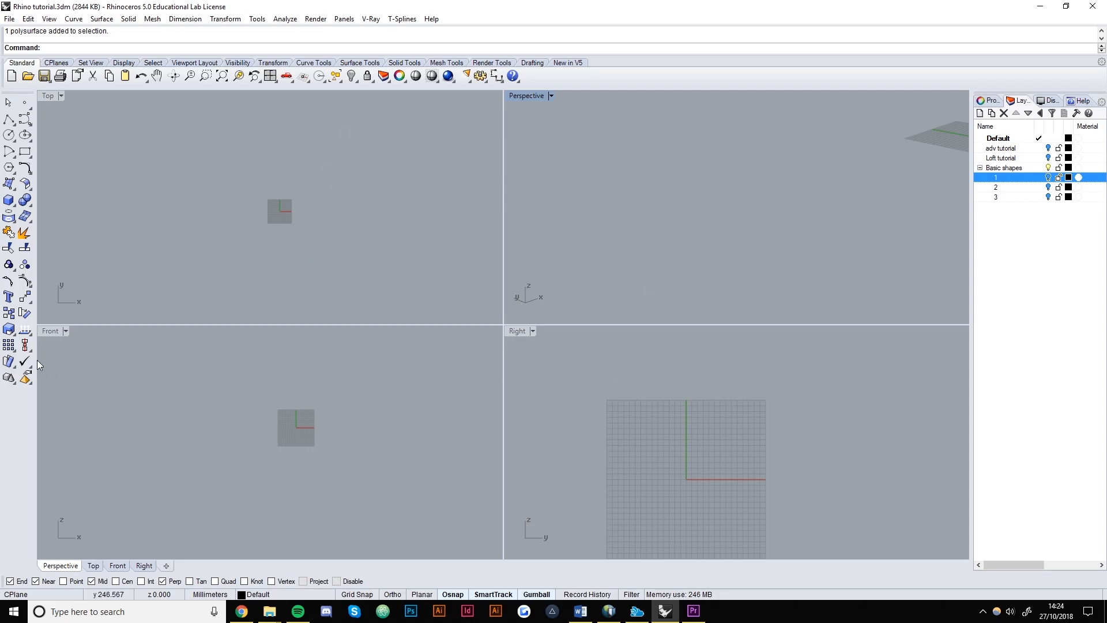
pyautogui.doubleClick(50, 331)
pyautogui.moveTo(502, 342); pyautogui.dragTo(434, 376, button='right')
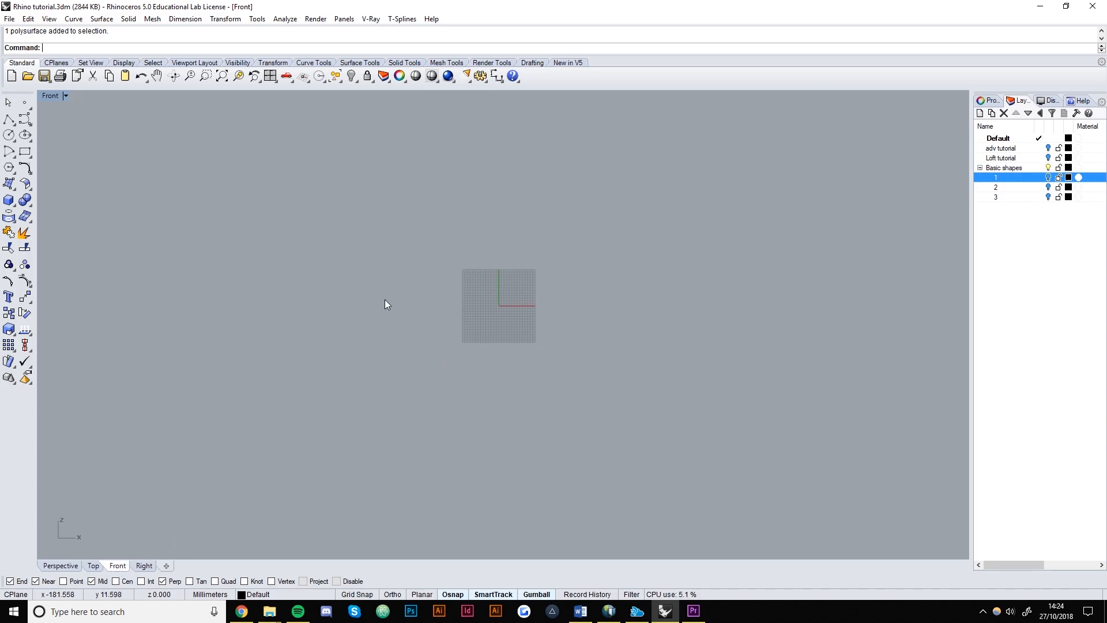
# Step: Draw an open, stepped orthogonal polyline for half of the profile, starting below the origin and ending directly above the start point on the vertical axis
pyautogui.click(9, 119)
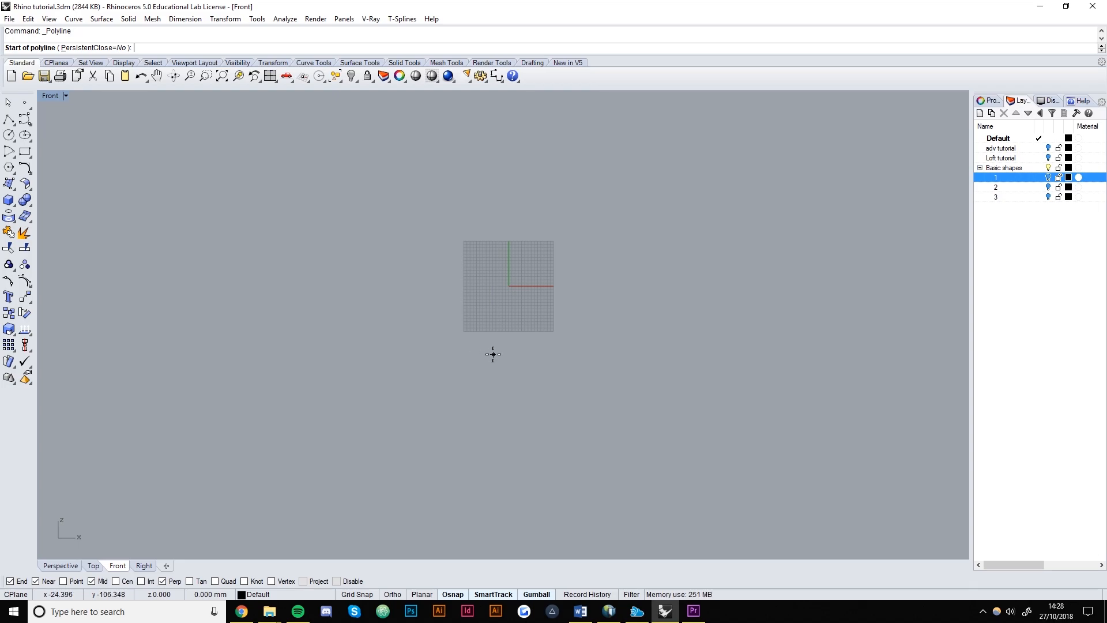
pyautogui.click(509, 332)
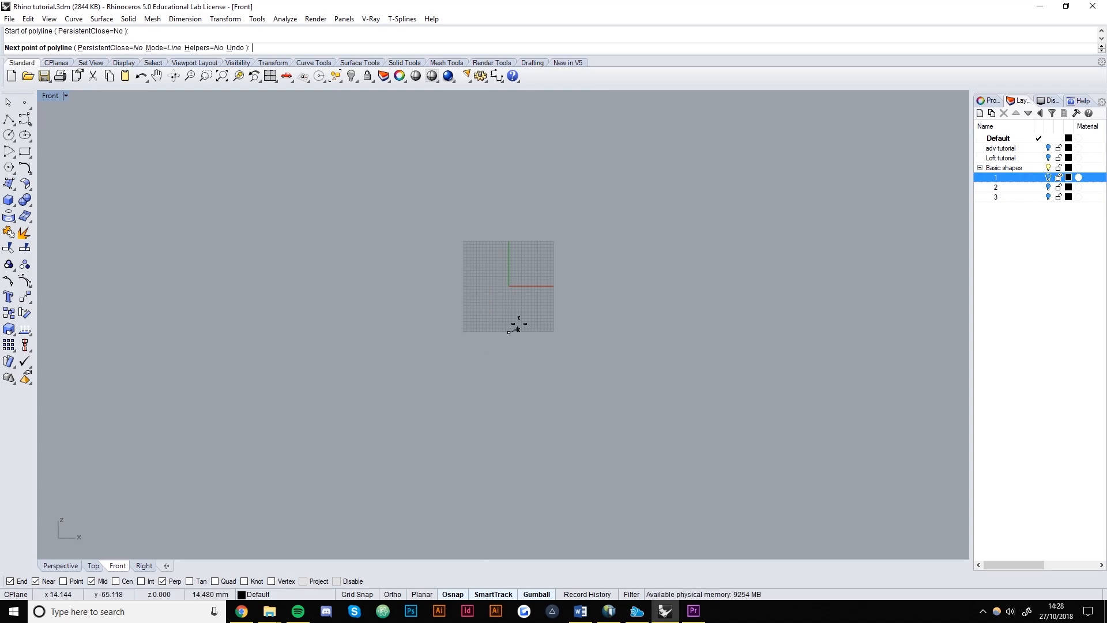
pyautogui.press('shift')
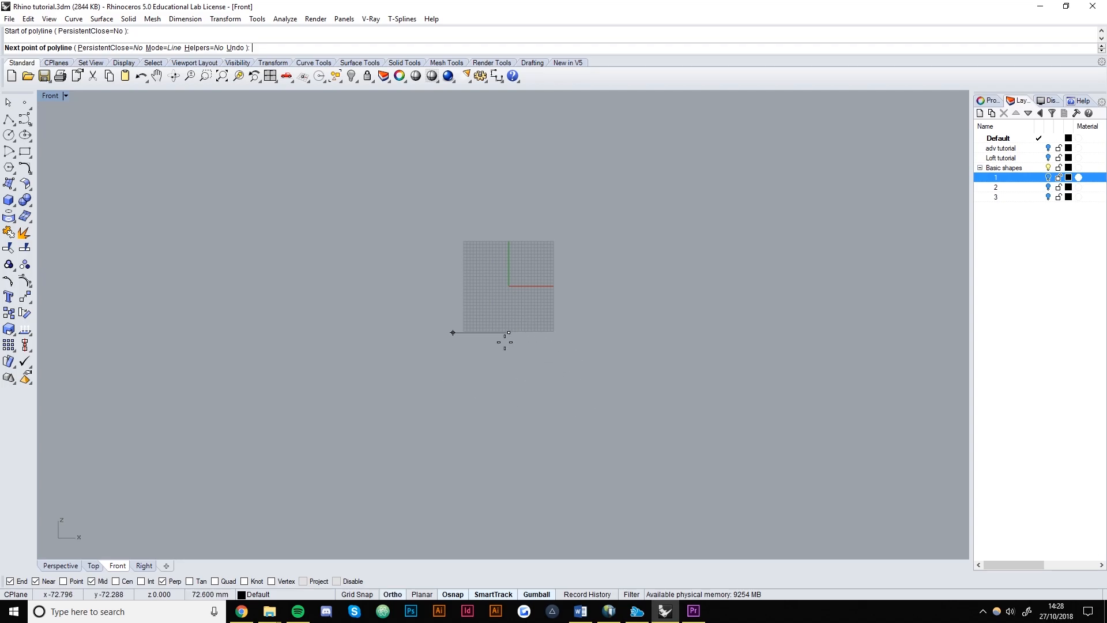
pyautogui.click(450, 332)
pyautogui.click(450, 360)
pyautogui.click(404, 359)
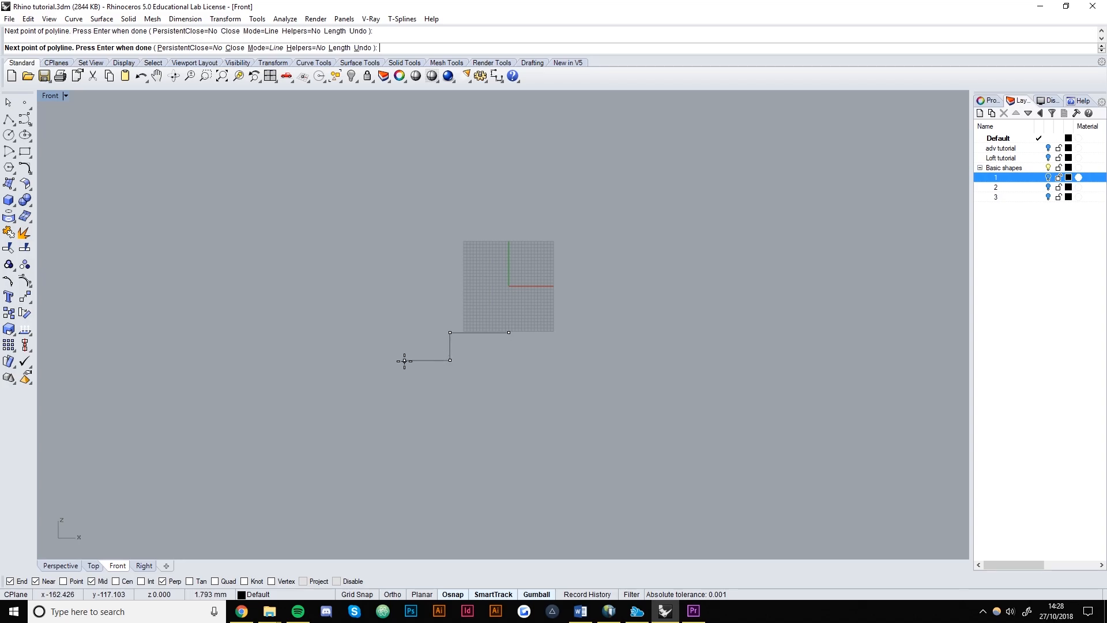
pyautogui.click(404, 294)
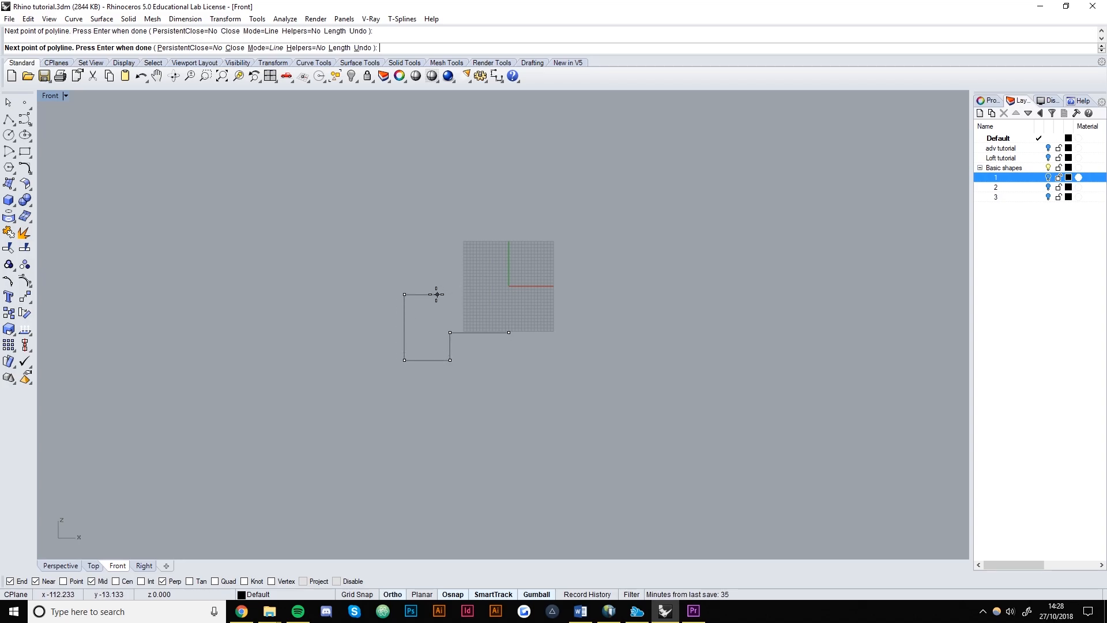
pyautogui.click(435, 294)
pyautogui.click(434, 247)
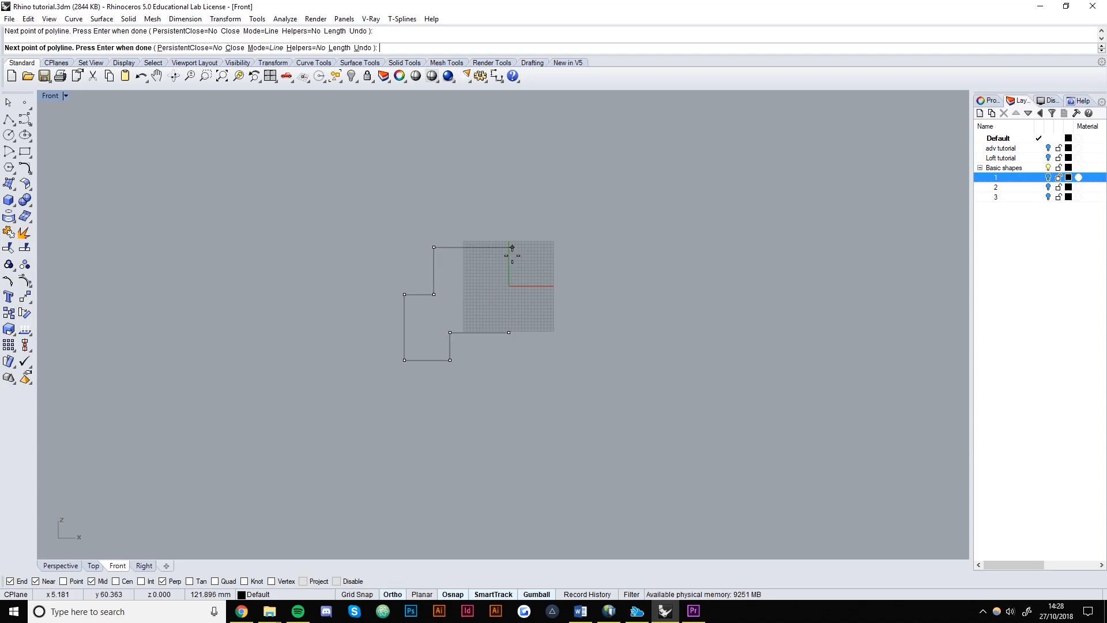
pyautogui.press('F8')
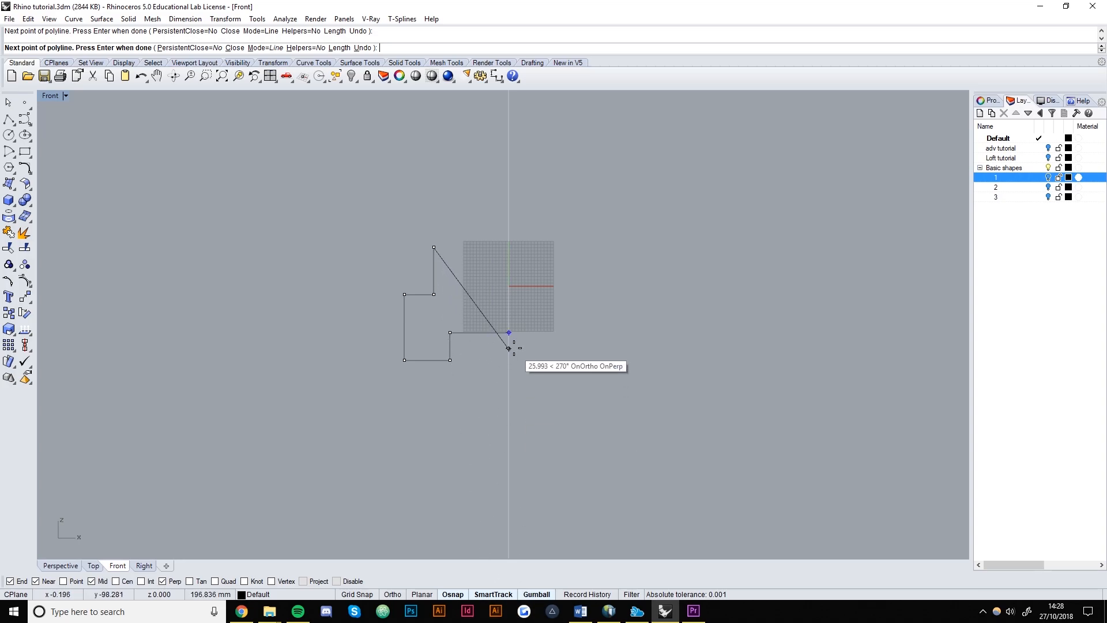
pyautogui.click(509, 247)
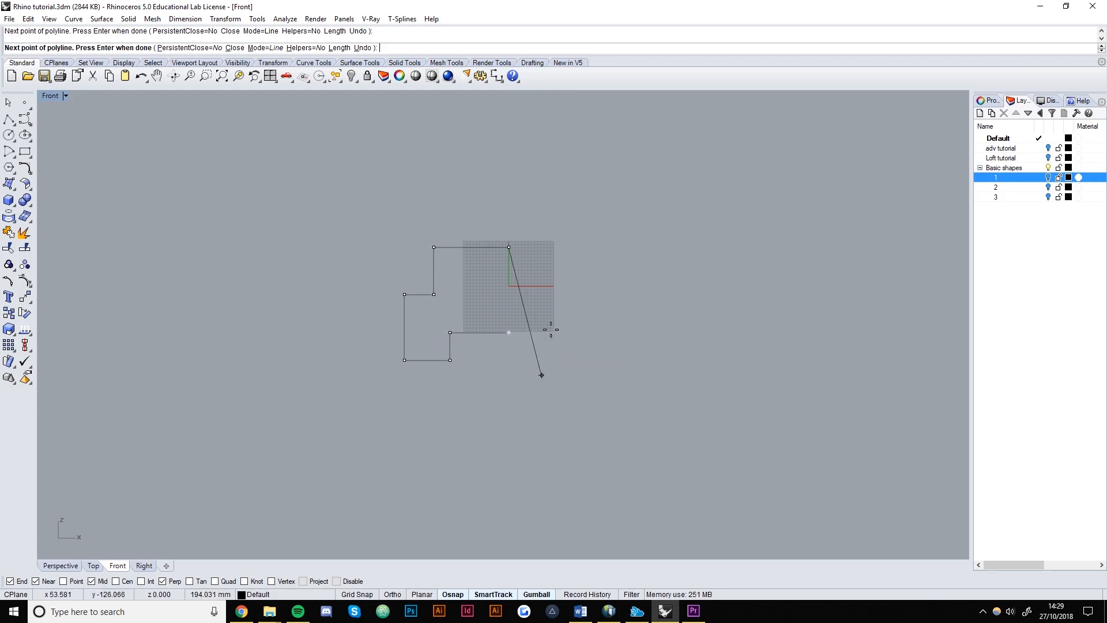
pyautogui.press('Return')
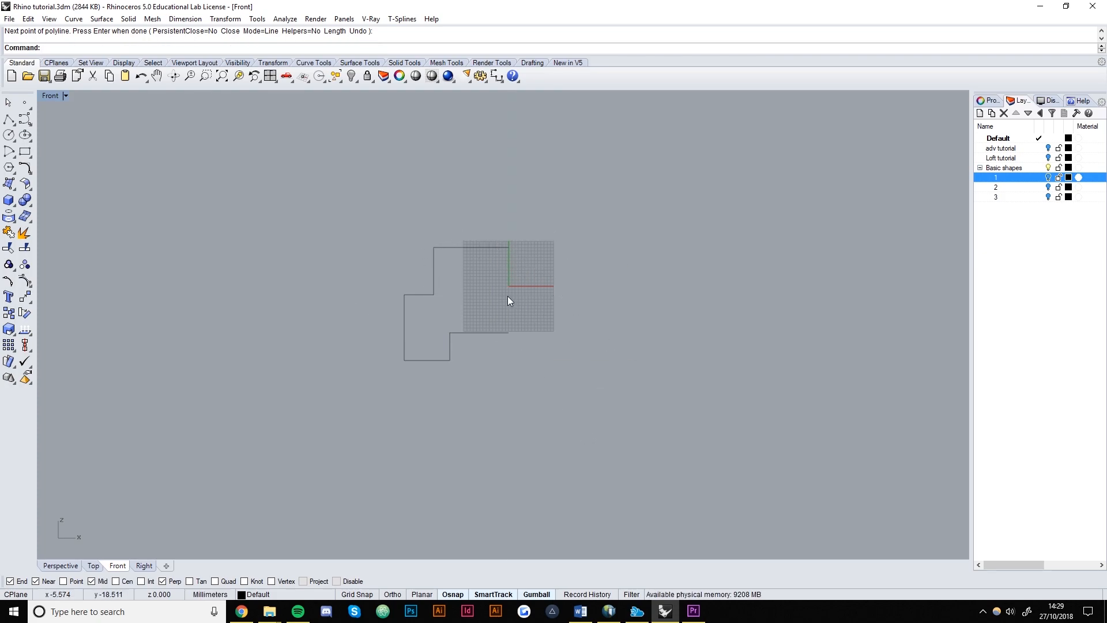
# Step: Mirror the half profile as a copy across the vertical line through its two open ends
pyautogui.moveTo(497, 359); pyautogui.dragTo(476, 313)
pyautogui.press('Escape')
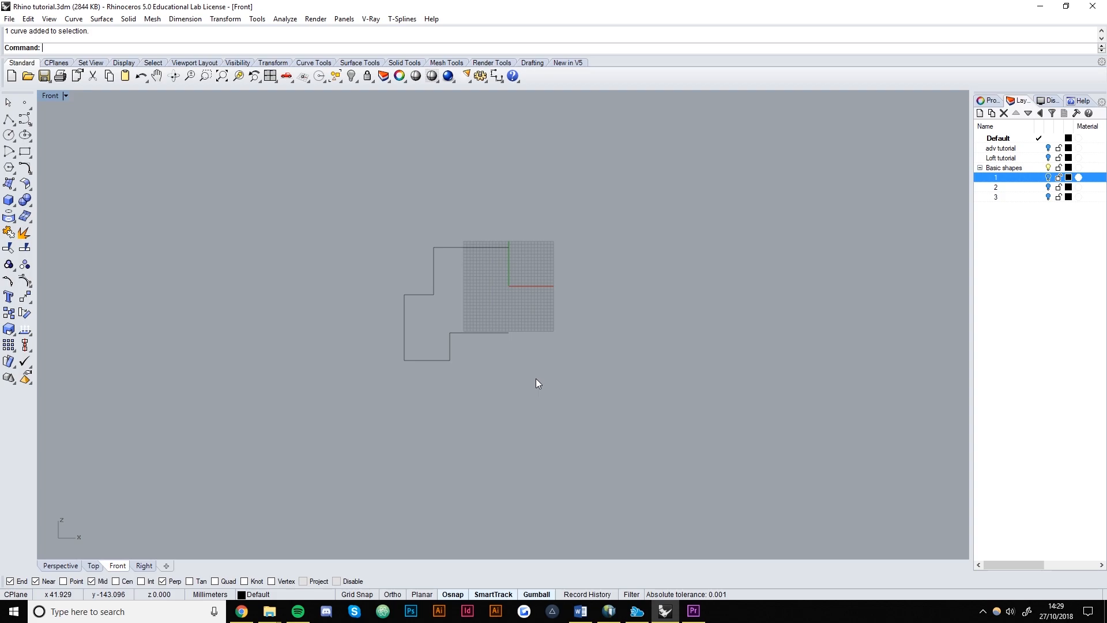
pyautogui.press('Return')
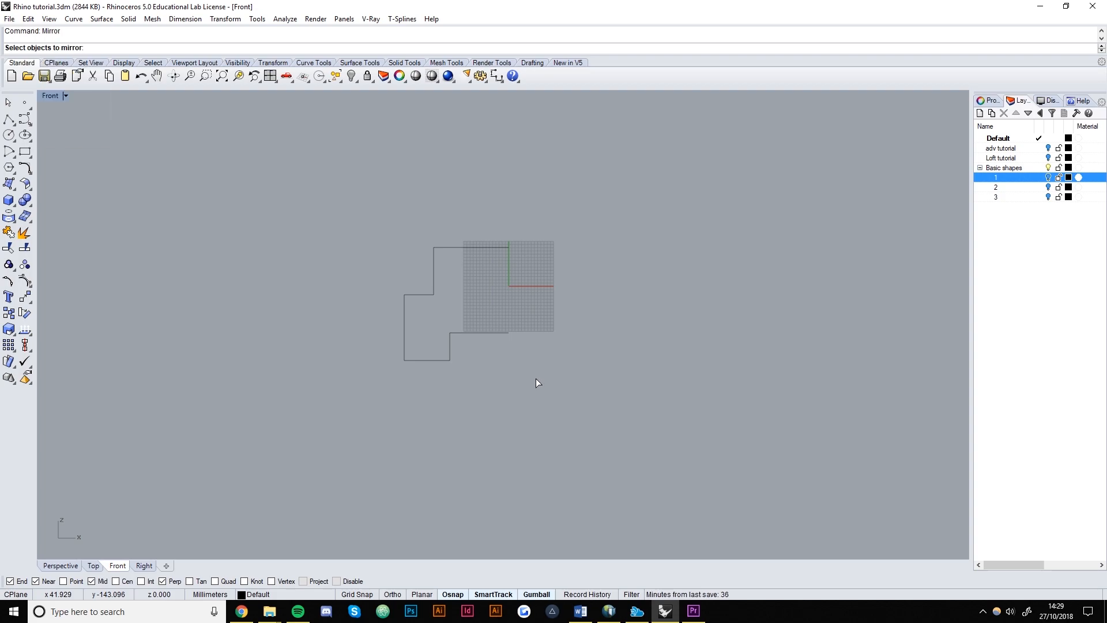
pyautogui.click(474, 333)
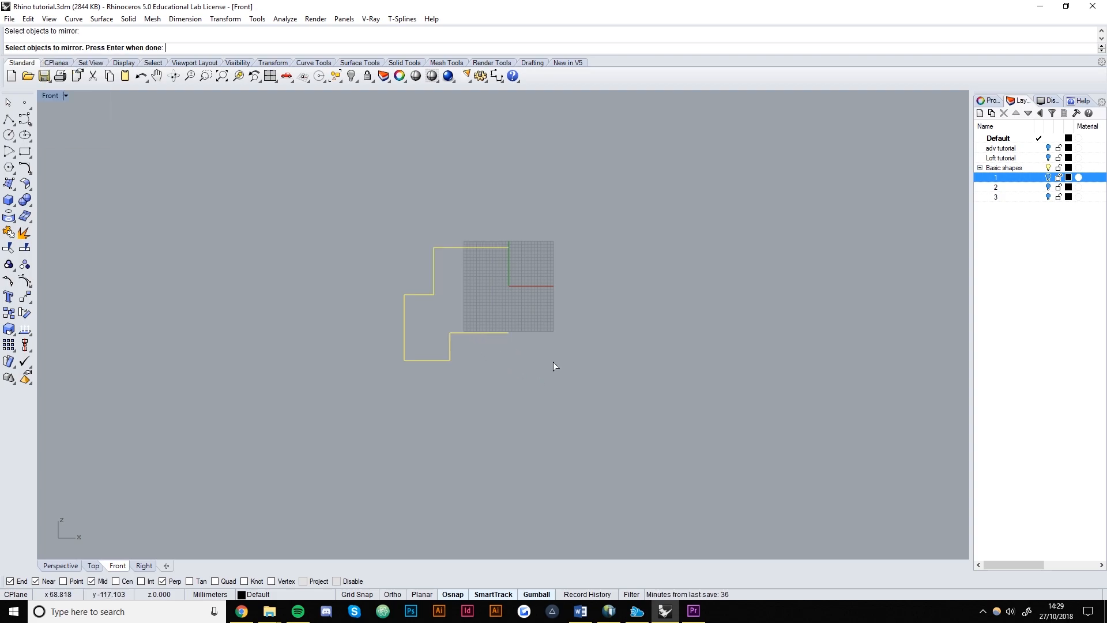
pyautogui.press('Return')
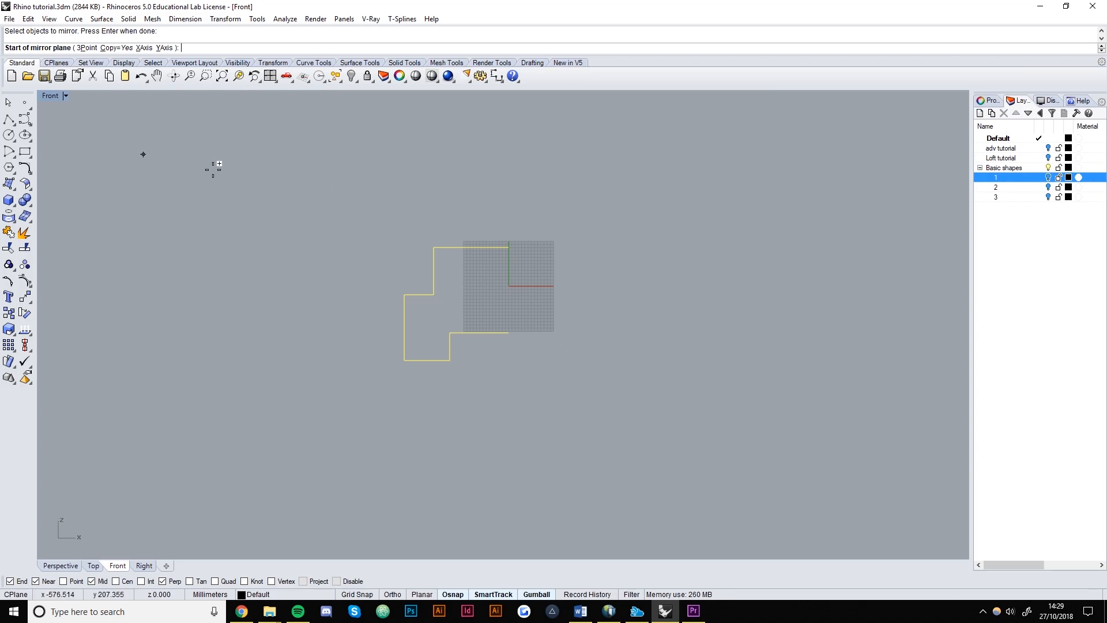
pyautogui.click(509, 332)
pyautogui.click(508, 248)
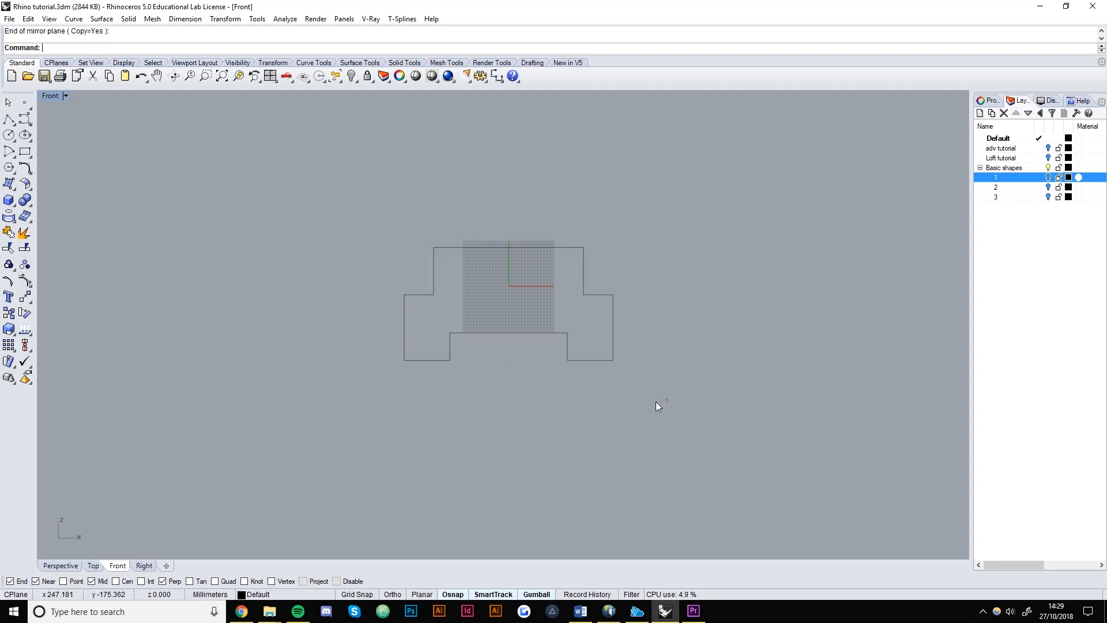
# Step: Join the two half profiles into one closed curve and turn on its control points
pyautogui.moveTo(323, 198); pyautogui.dragTo(415, 262)
pyautogui.click(520, 380)
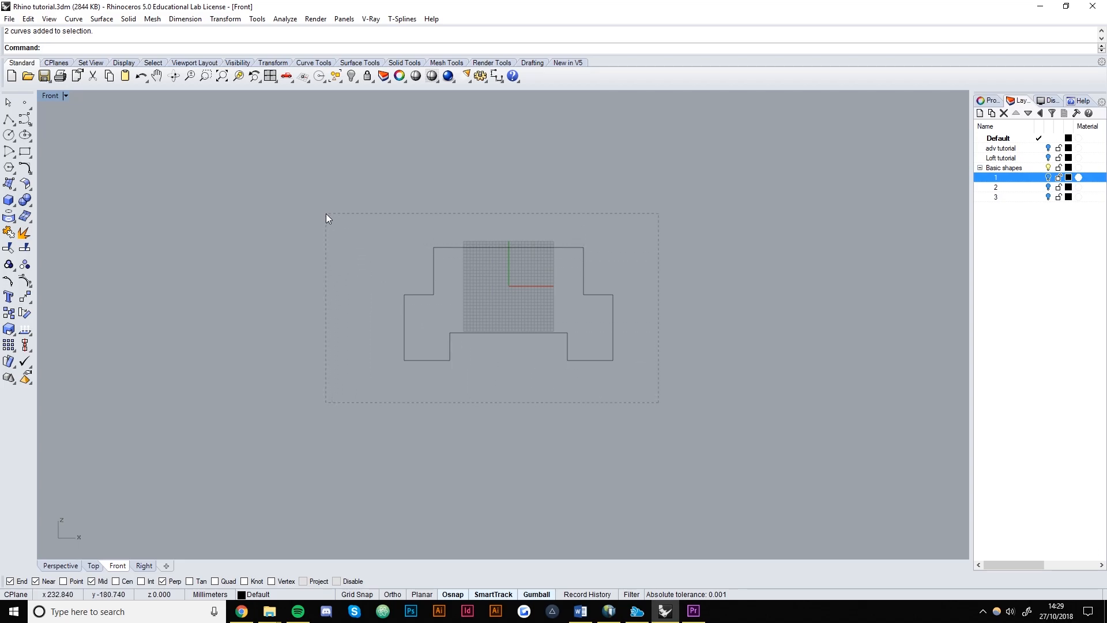
pyautogui.click(576, 359)
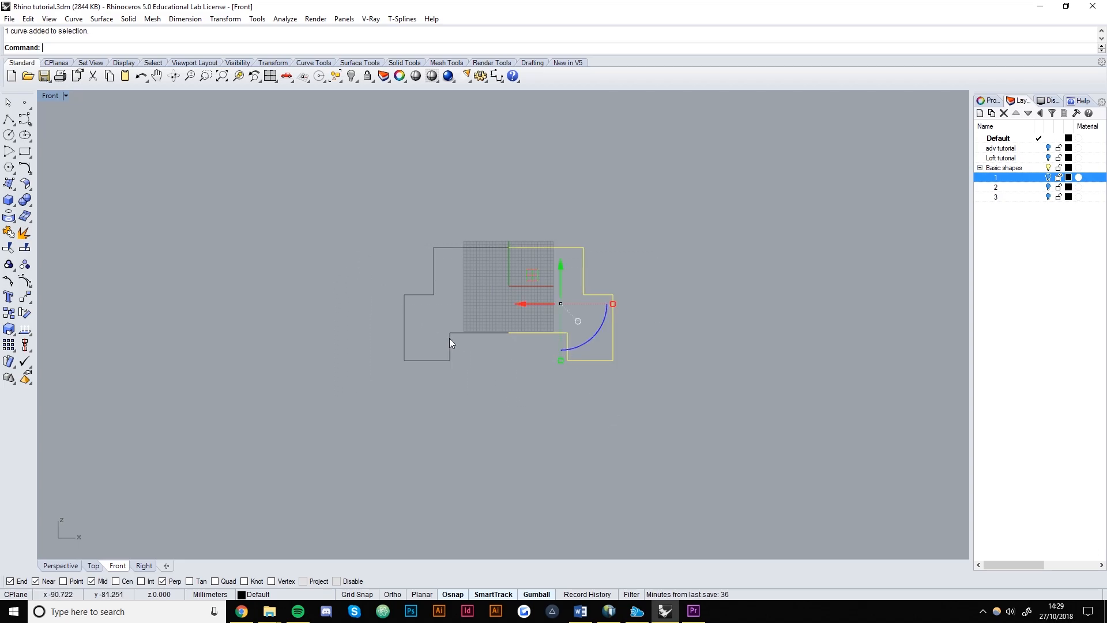
pyautogui.click(455, 335)
pyautogui.moveTo(615, 426); pyautogui.dragTo(356, 184)
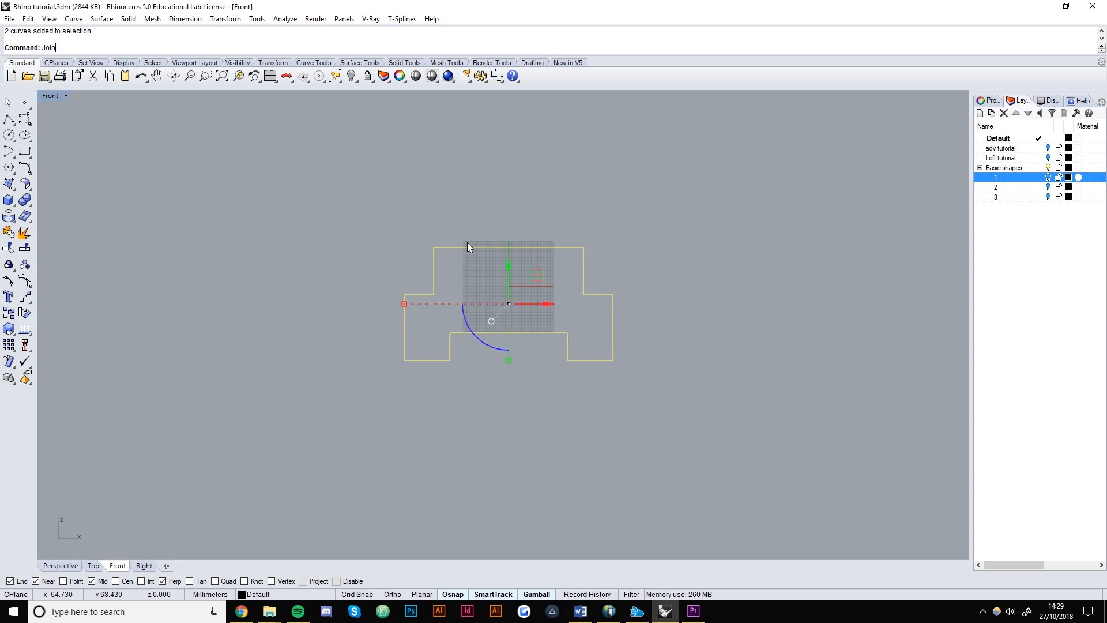
pyautogui.press('Return')
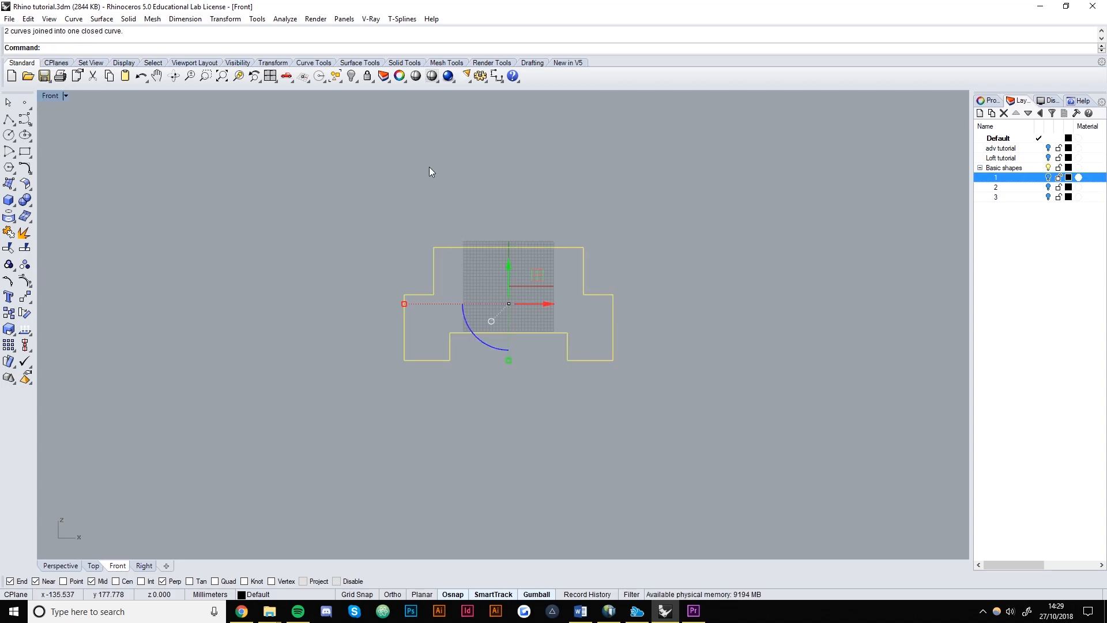
pyautogui.click(551, 333)
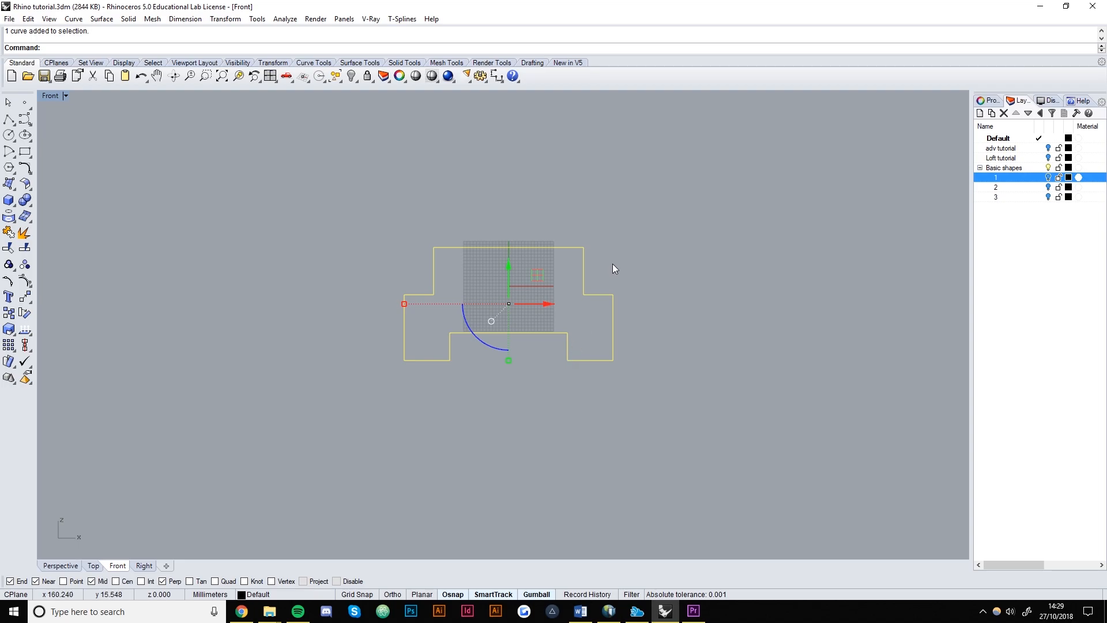
pyautogui.click(26, 282)
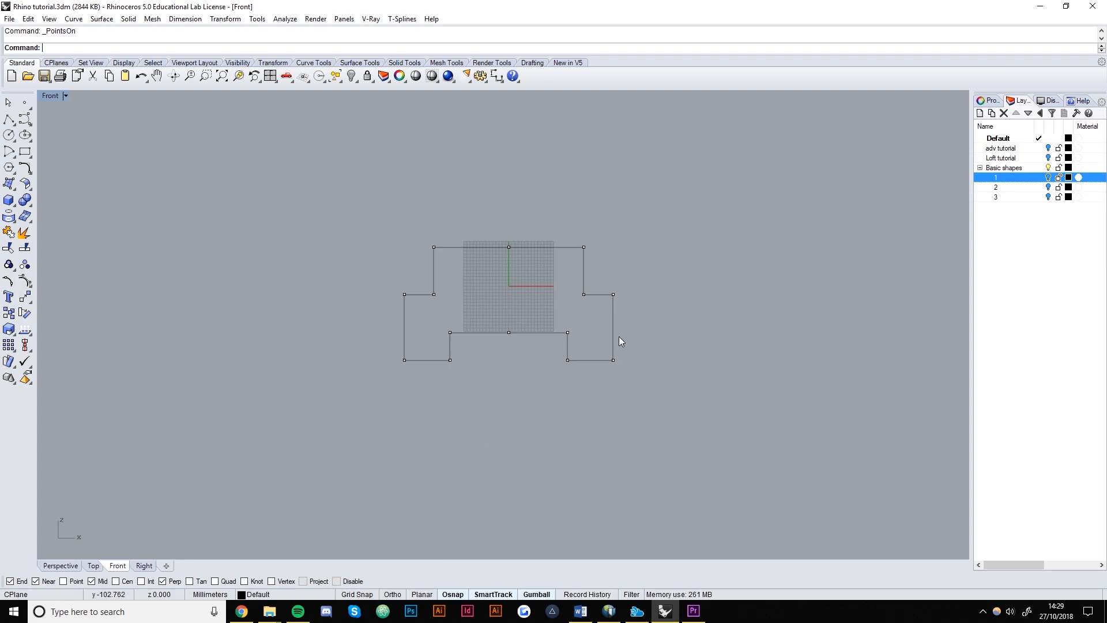
# Step: Try pulling the profile's right shoulder corner point far outward, and undo the move
pyautogui.moveTo(612, 295); pyautogui.dragTo(778, 281)
pyautogui.click(589, 383)
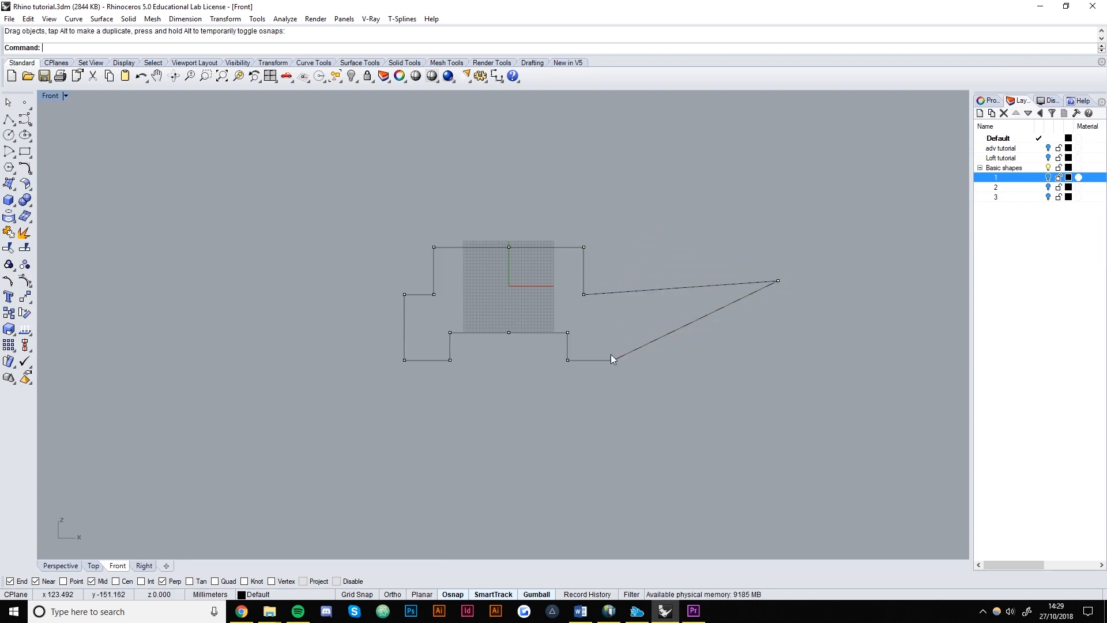
pyautogui.hotkey('ctrl', 'z')
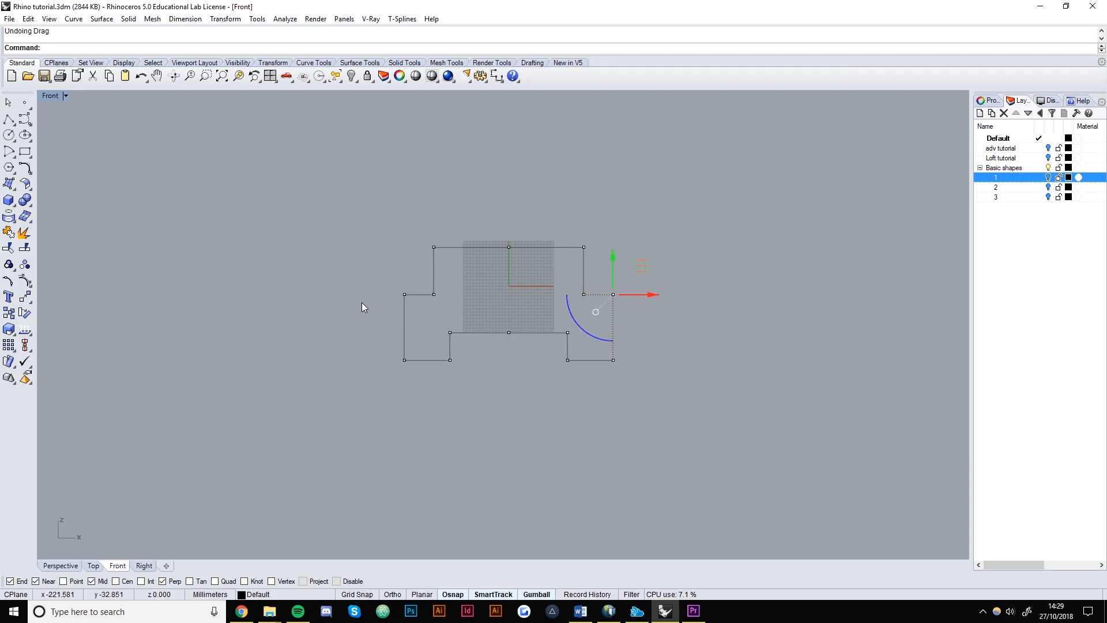
# Step: Raise the upper control points of the profile, including both shoulders, by about 18 mm
pyautogui.moveTo(341, 297); pyautogui.dragTo(684, 254)
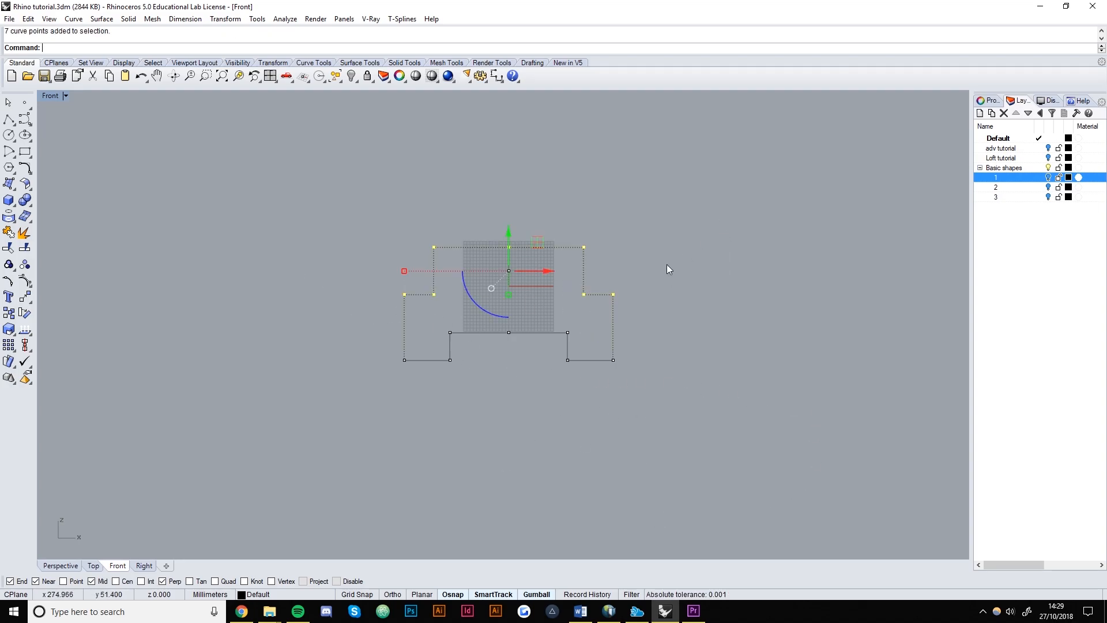
pyautogui.moveTo(510, 229); pyautogui.dragTo(510, 218)
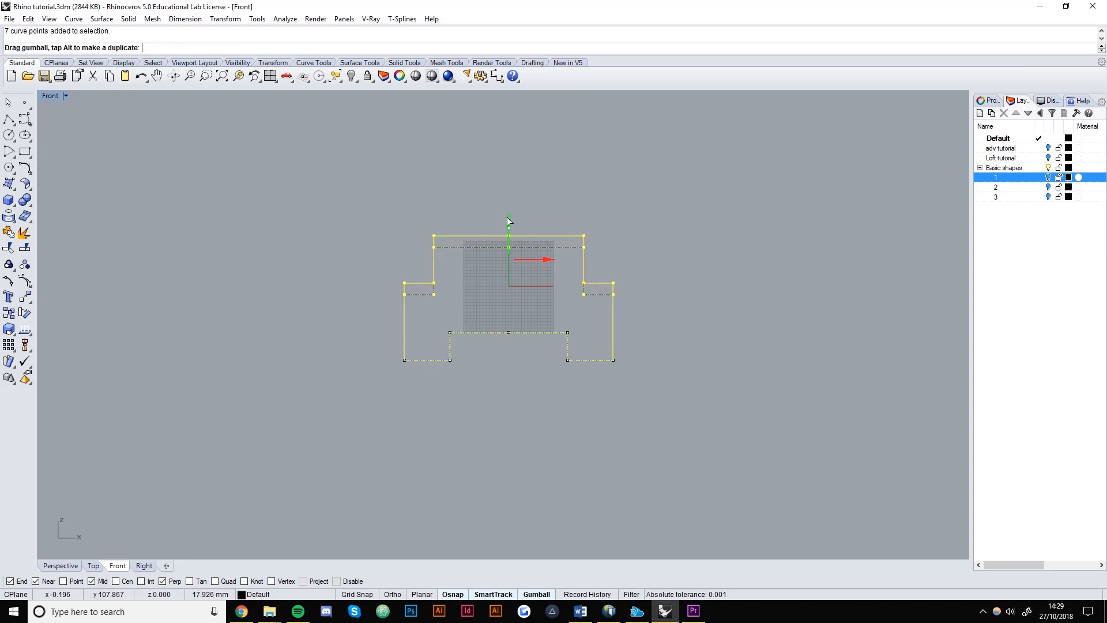
pyautogui.click(645, 301)
# Step: Lower only the control points along the profile's topmost edge to shorten the upper block
pyautogui.moveTo(455, 245); pyautogui.dragTo(636, 253)
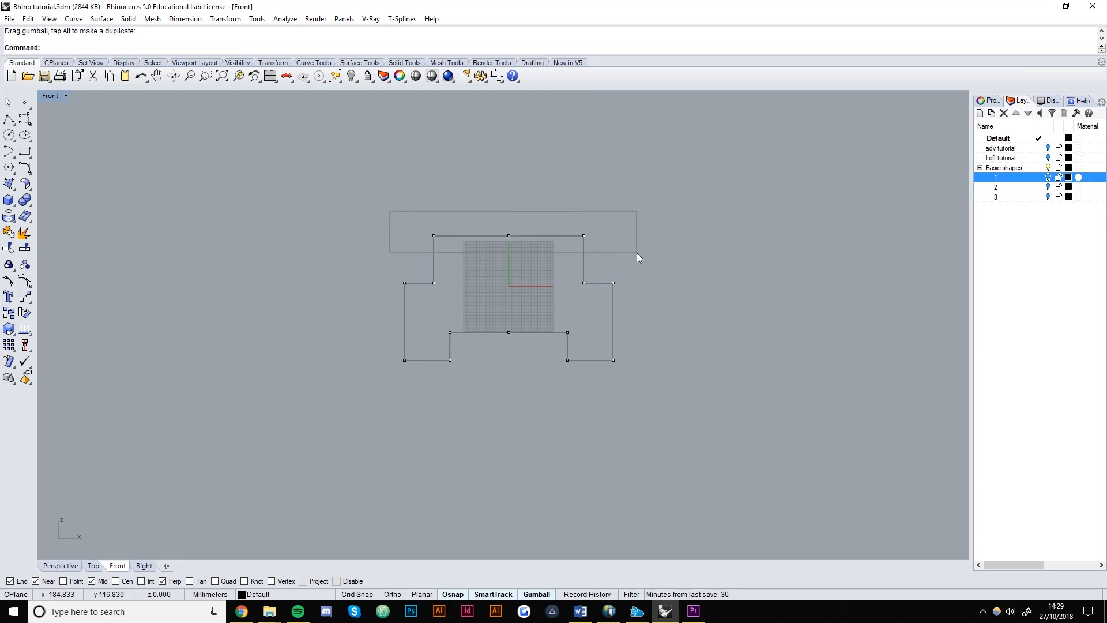
pyautogui.moveTo(507, 200); pyautogui.dragTo(510, 212)
pyautogui.click(459, 420)
pyautogui.moveTo(425, 187); pyautogui.dragTo(425, 188)
pyautogui.click(490, 409)
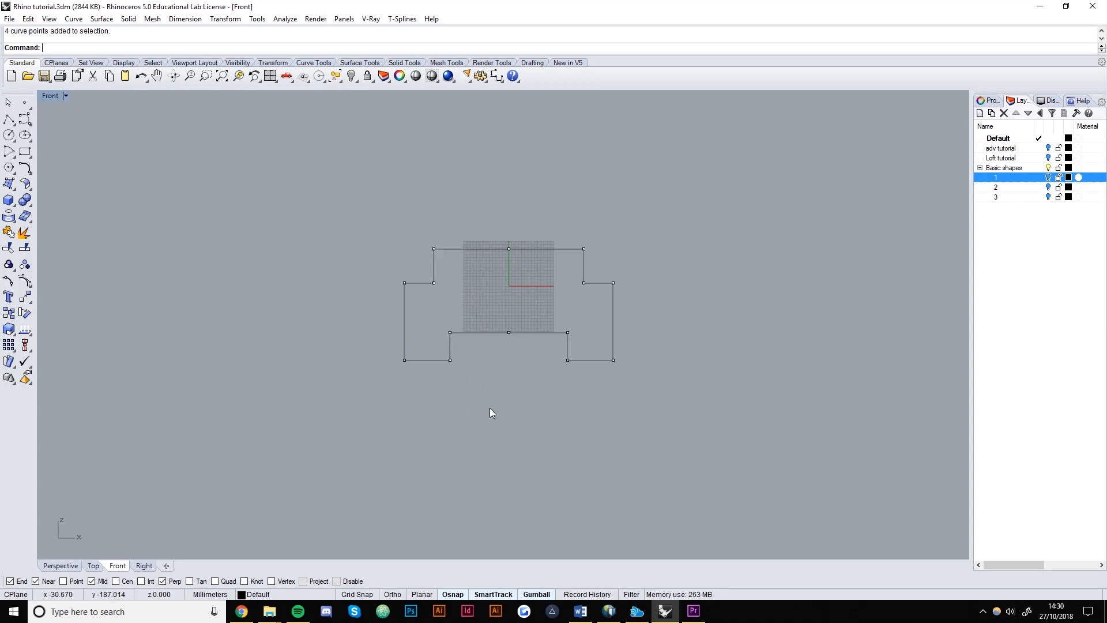
# Step: Shift the profile's left-hand control points slightly outward and raise the horizontal edge of the lower recess
pyautogui.moveTo(425, 231); pyautogui.dragTo(400, 193)
pyautogui.moveTo(465, 304); pyautogui.dragTo(461, 304)
pyautogui.click(494, 350)
pyautogui.moveTo(572, 322); pyautogui.dragTo(420, 335)
pyautogui.moveTo(504, 293); pyautogui.dragTo(503, 278)
pyautogui.click(523, 350)
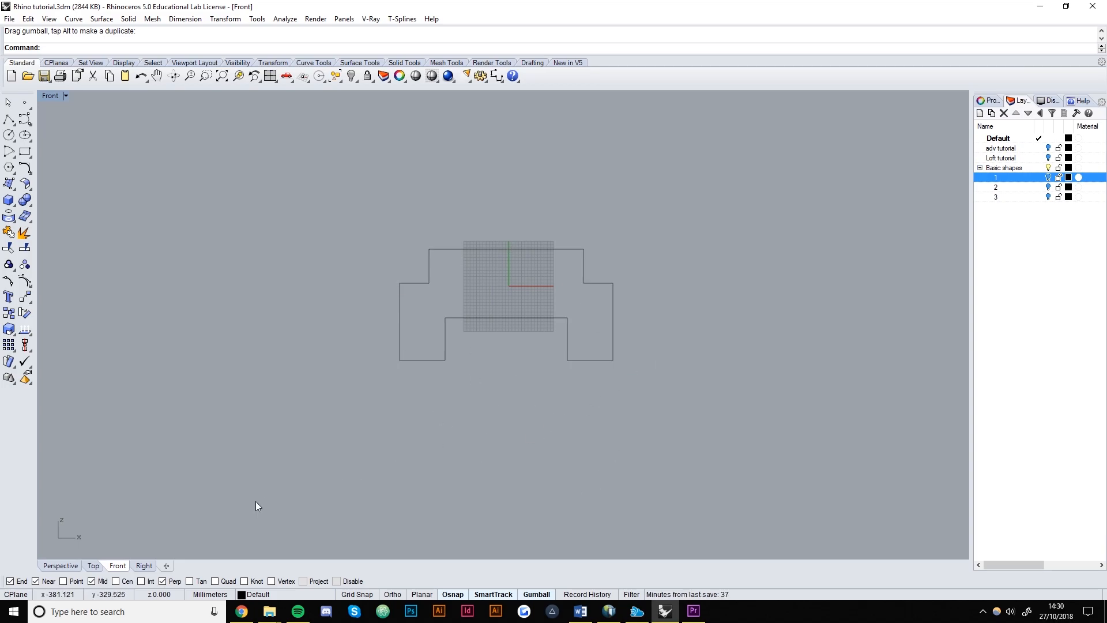
# Step: Move the closed profile curve straight up in the Perspective view so it stands higher relative to the ground grid
pyautogui.click(60, 566)
pyautogui.scroll(-3, 448, 309)
pyautogui.moveTo(625, 349); pyautogui.dragTo(479, 349, button='right')
pyautogui.click(463, 343)
pyautogui.moveTo(462, 291); pyautogui.dragTo(460, 230)
pyautogui.keyDown('shift'); pyautogui.moveTo(457, 363); pyautogui.dragTo(496, 395, button='right'); pyautogui.keyUp('shift')
pyautogui.click(514, 410)
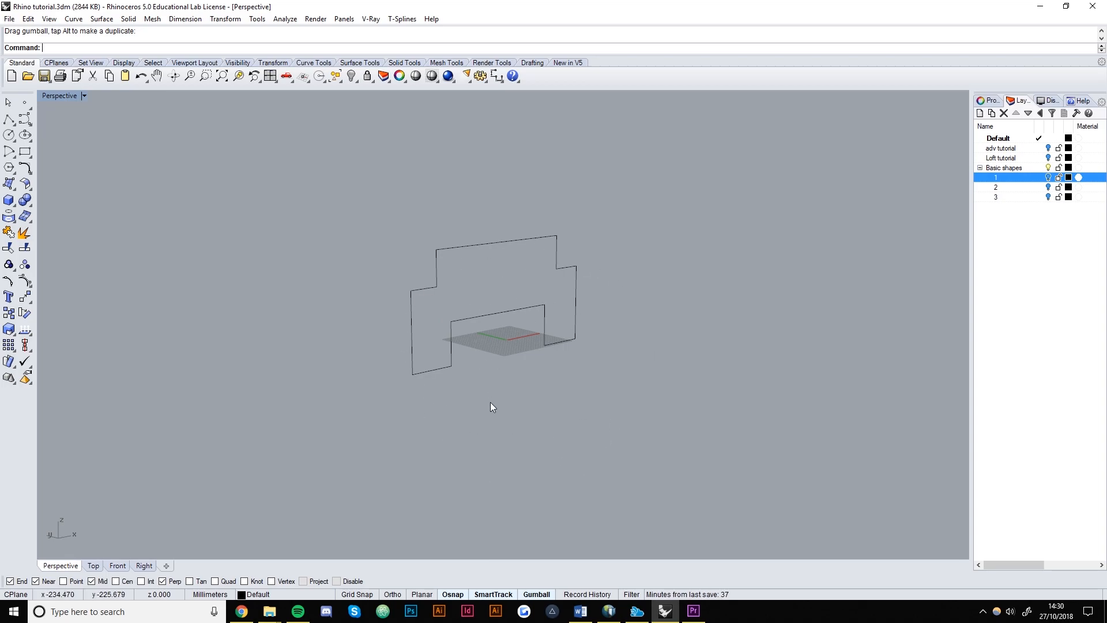
# Step: Fill the closed profile curve with a planar surface using PlanarSrf
pyautogui.write('PlanarSrf')
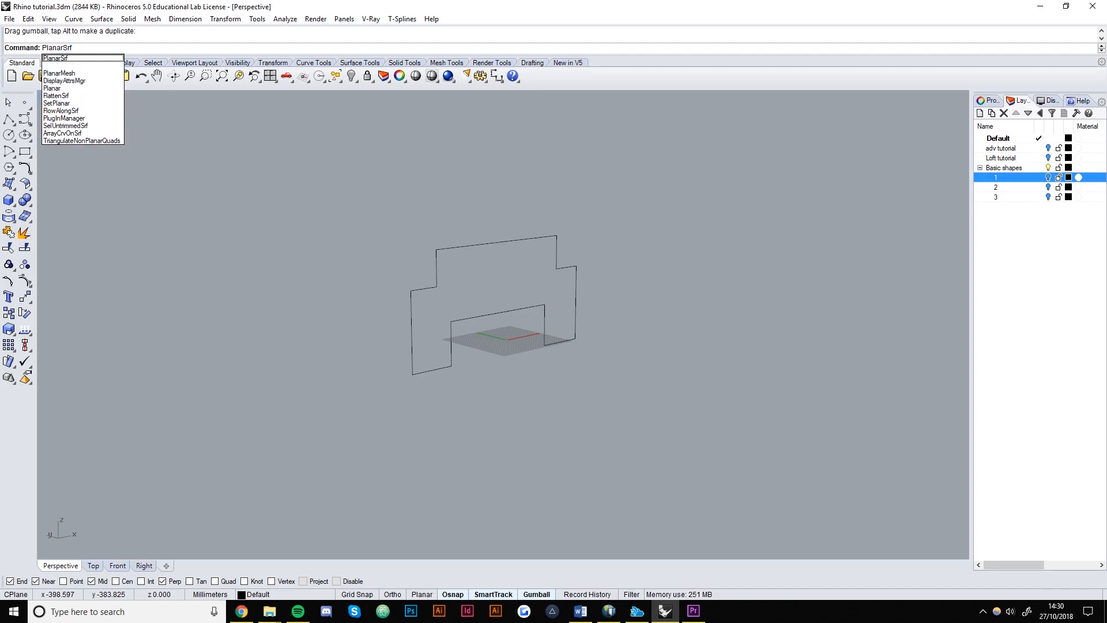
pyautogui.press('Return')
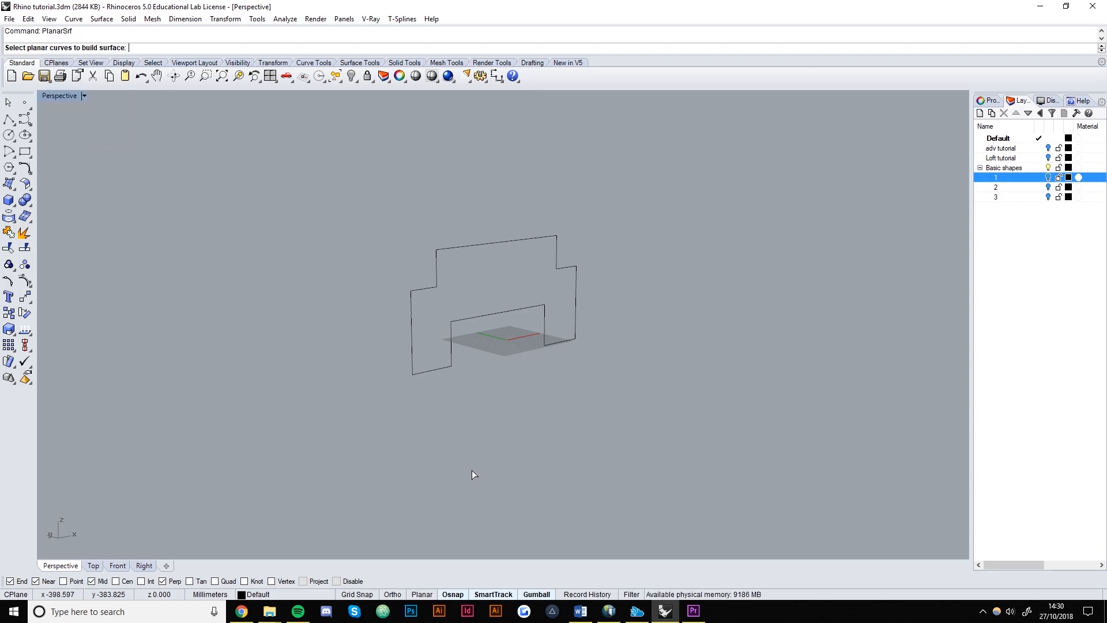
pyautogui.click(496, 313)
pyautogui.press('Return')
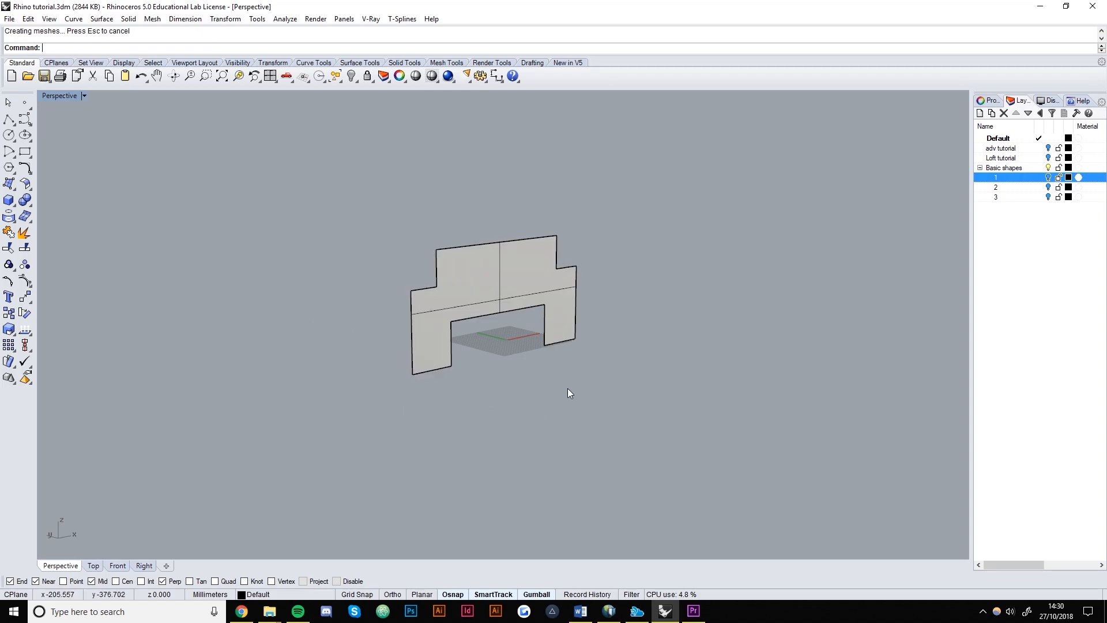
# Step: Extrude the planar stepped surface straight back with ExtrudeSrf to form a deep block
pyautogui.click(513, 266)
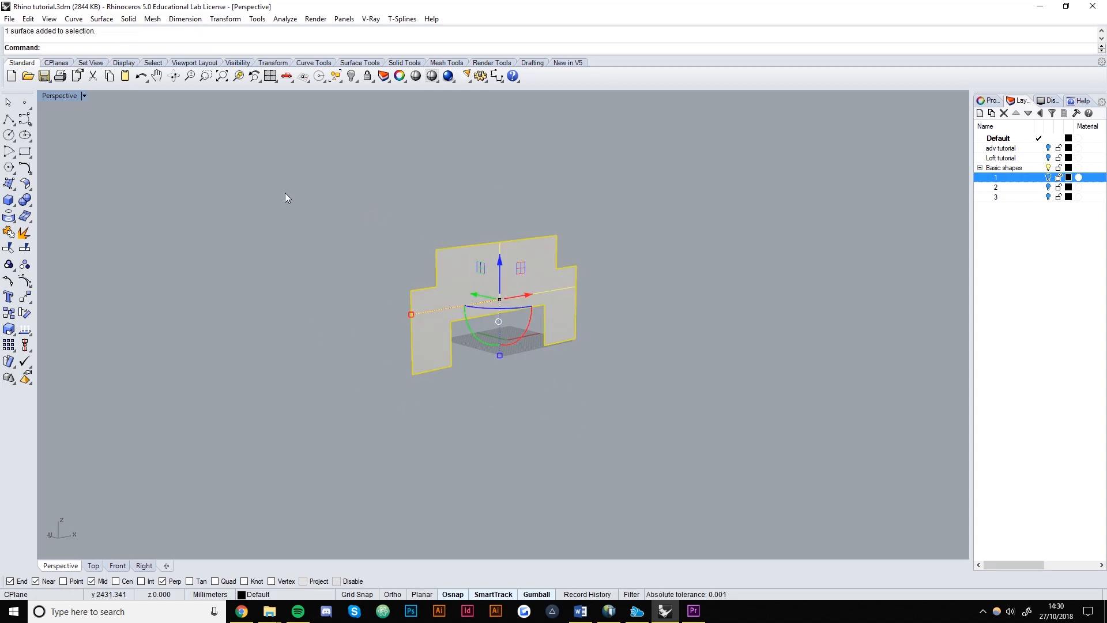
pyautogui.keyDown('shift'); pyautogui.moveTo(514, 412); pyautogui.dragTo(441, 402, button='right'); pyautogui.keyUp('shift')
pyautogui.moveTo(441, 402); pyautogui.dragTo(558, 413, button='right')
pyautogui.click(558, 413)
pyautogui.moveTo(469, 413); pyautogui.dragTo(610, 363, button='right')
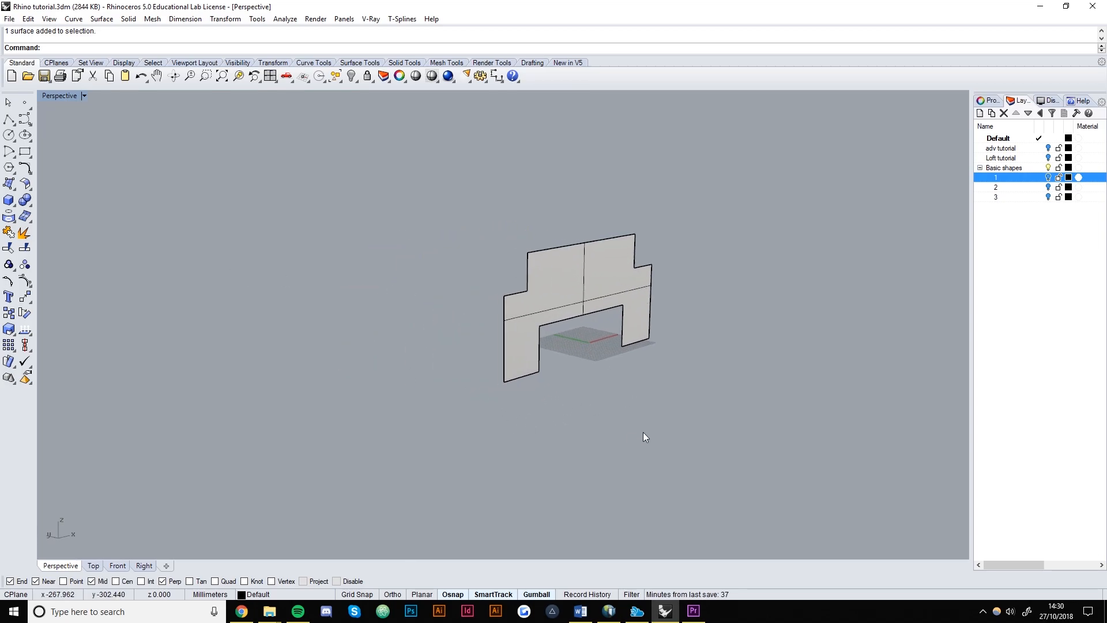
pyautogui.write('Extr')
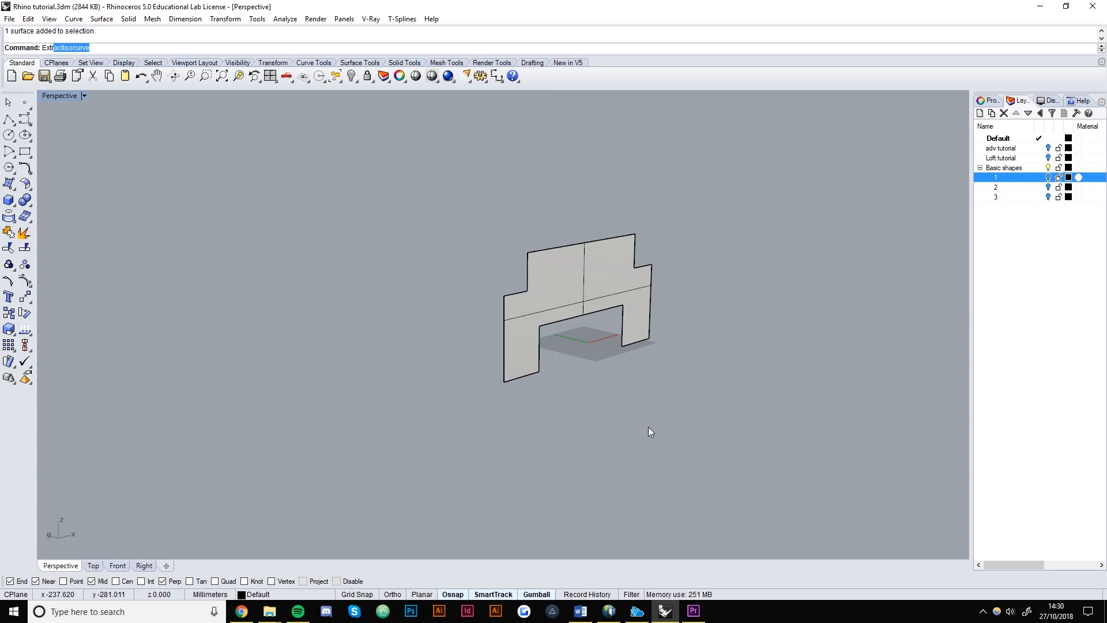
pyautogui.write('udeSrf')
pyautogui.press('Return')
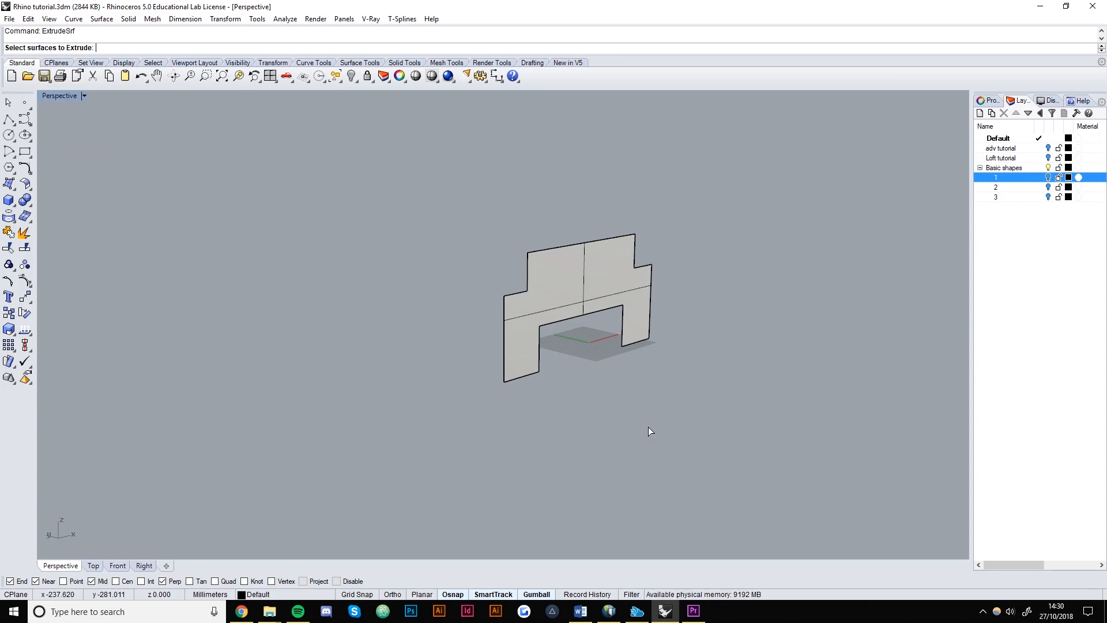
pyautogui.click(610, 279)
pyautogui.press('Return')
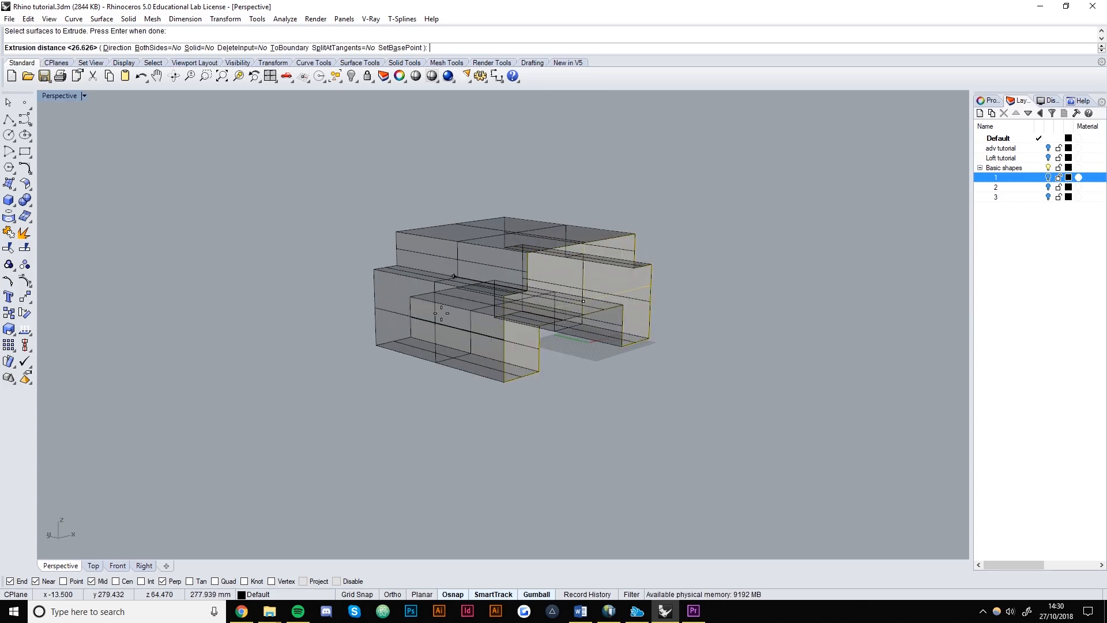
pyautogui.click(418, 270)
pyautogui.moveTo(654, 444); pyautogui.dragTo(565, 378, button='right')
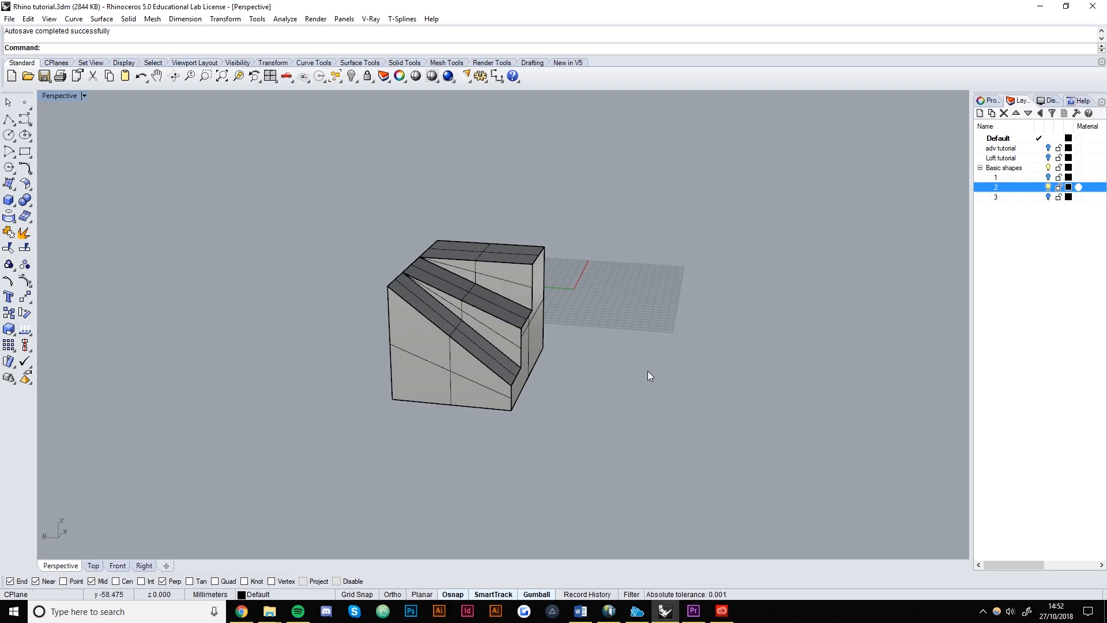
# Step: View the finished stepped example on layer 2 from several sides, and hide that layer
pyautogui.moveTo(647, 376); pyautogui.dragTo(618, 351, button='right')
pyautogui.scroll(5, 559, 304)
pyautogui.keyDown('shift'); pyautogui.moveTo(559, 303); pyautogui.dragTo(534, 287, button='right'); pyautogui.keyUp('shift')
pyautogui.moveTo(634, 234); pyautogui.dragTo(797, 284, button='right')
pyautogui.scroll(-8, 552, 261)
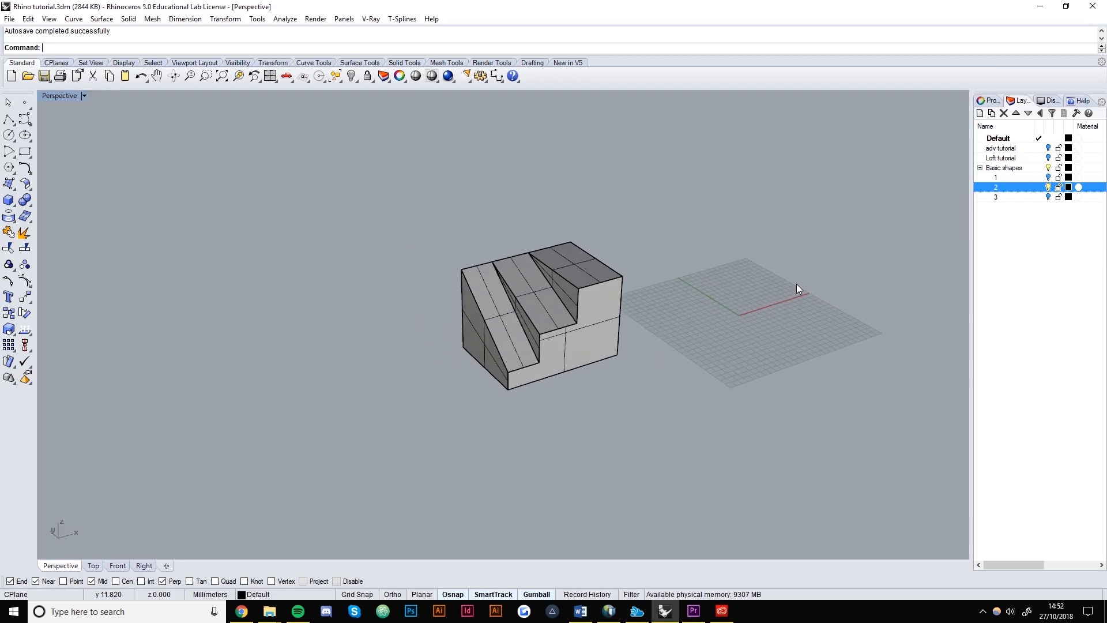
pyautogui.click(1049, 187)
pyautogui.scroll(-2, 751, 306)
pyautogui.scroll(-3, 666, 286)
pyautogui.keyDown('shift'); pyautogui.moveTo(664, 282); pyautogui.dragTo(606, 297, button='right'); pyautogui.keyUp('shift')
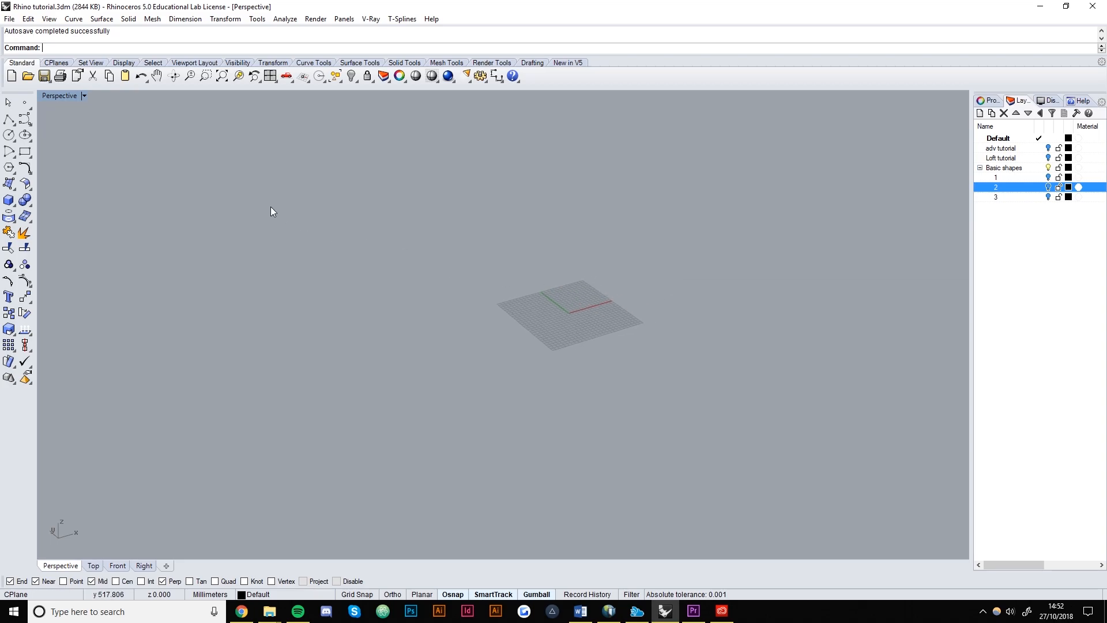
# Step: Draw a rectangle around the grid in the Front view, slightly wider than tall and extending further past the grid's left side
pyautogui.click(114, 565)
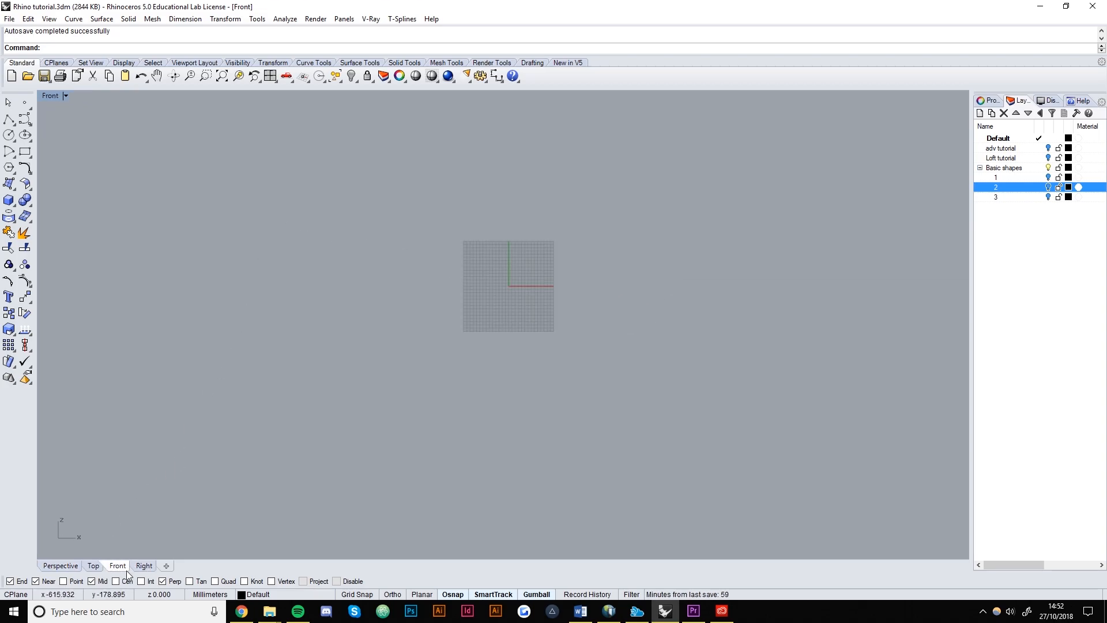
pyautogui.moveTo(455, 340); pyautogui.dragTo(485, 362, button='right')
pyautogui.scroll(2, 558, 349)
pyautogui.moveTo(555, 363); pyautogui.dragTo(571, 348, button='right')
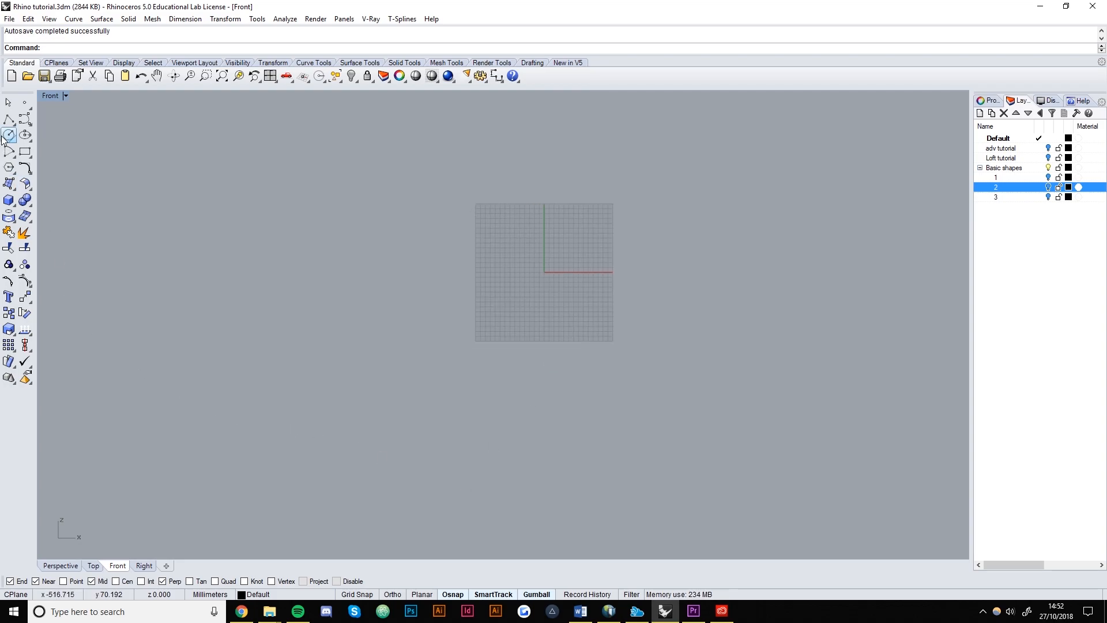
pyautogui.click(25, 153)
pyautogui.click(405, 366)
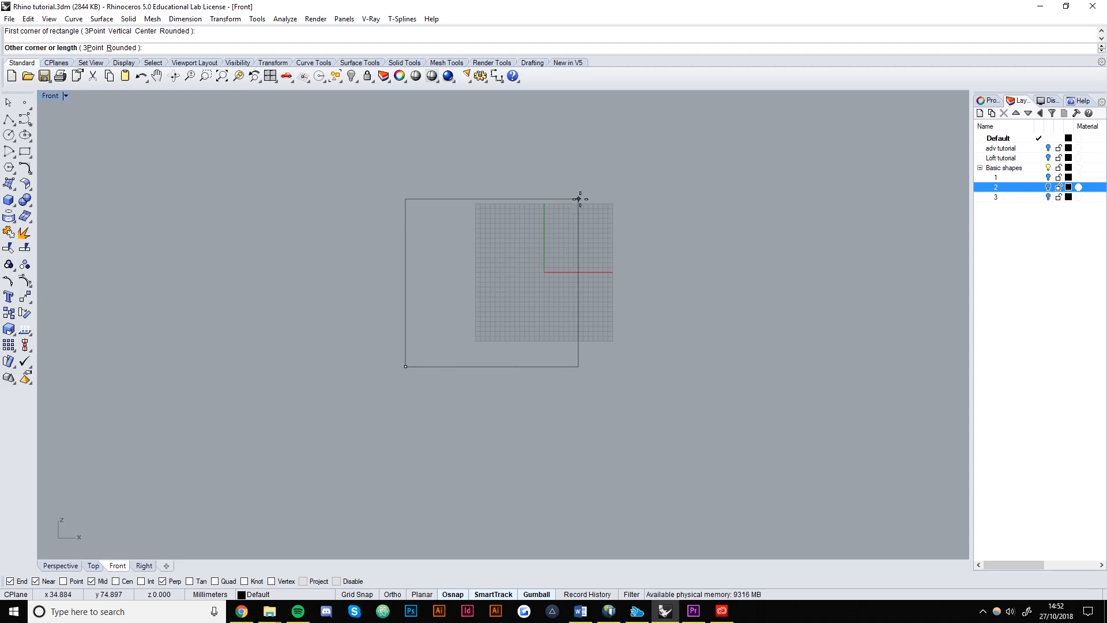
pyautogui.click(620, 185)
pyautogui.moveTo(520, 368); pyautogui.dragTo(558, 347, button='right')
# Step: Draw a closed three-step stair polyline inside the rectangle, rising from its lower-left corner and following its top, right and bottom edges
pyautogui.click(9, 121)
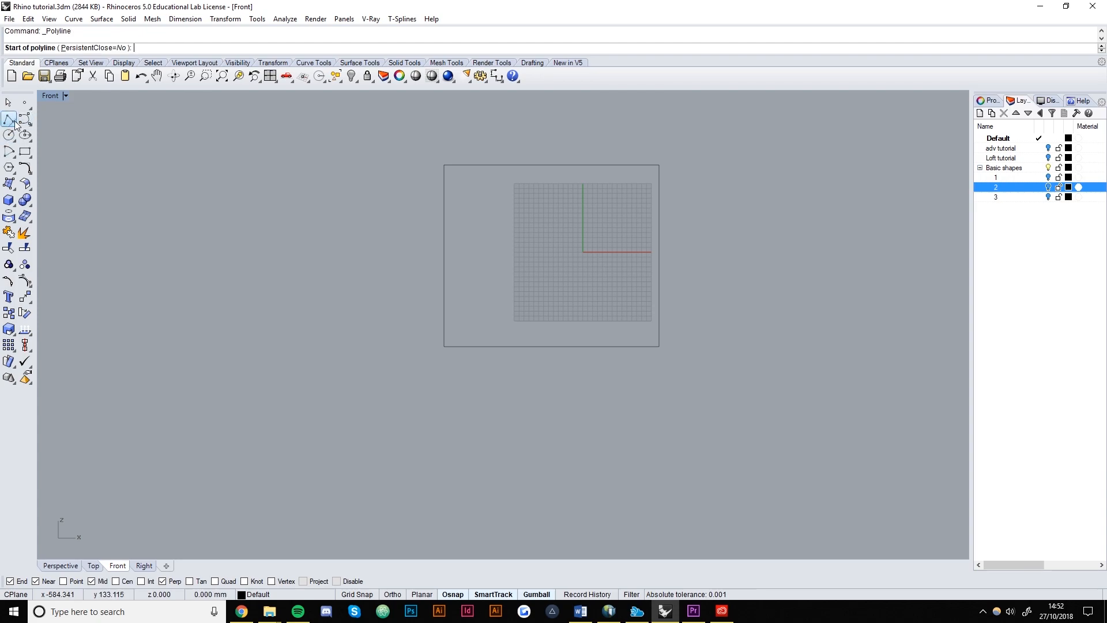
pyautogui.click(444, 346)
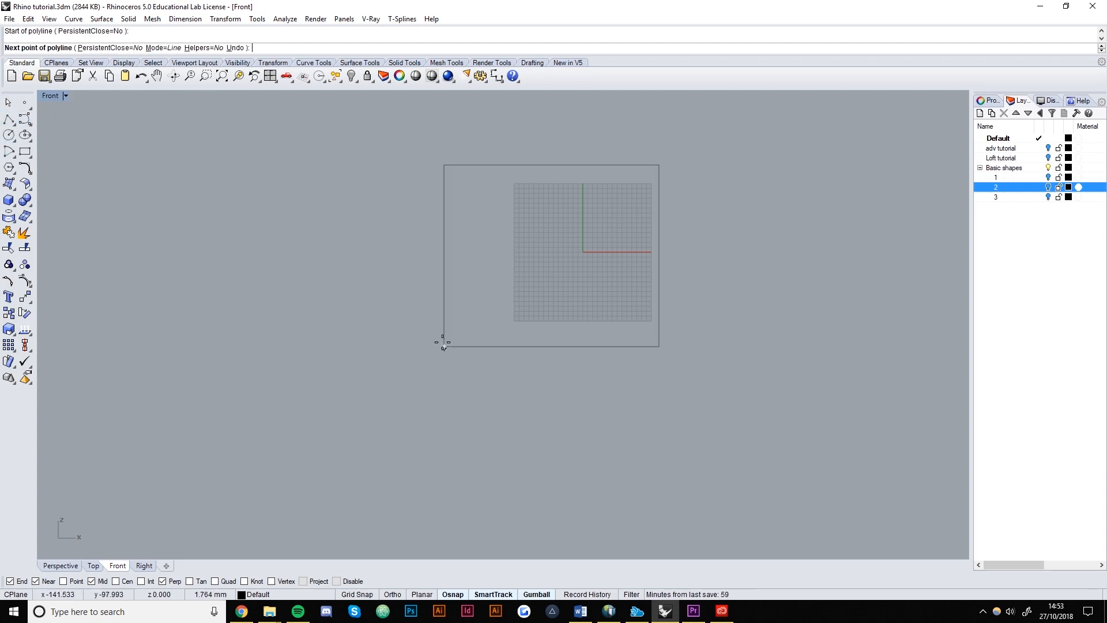
pyautogui.click(445, 290)
pyautogui.click(514, 290)
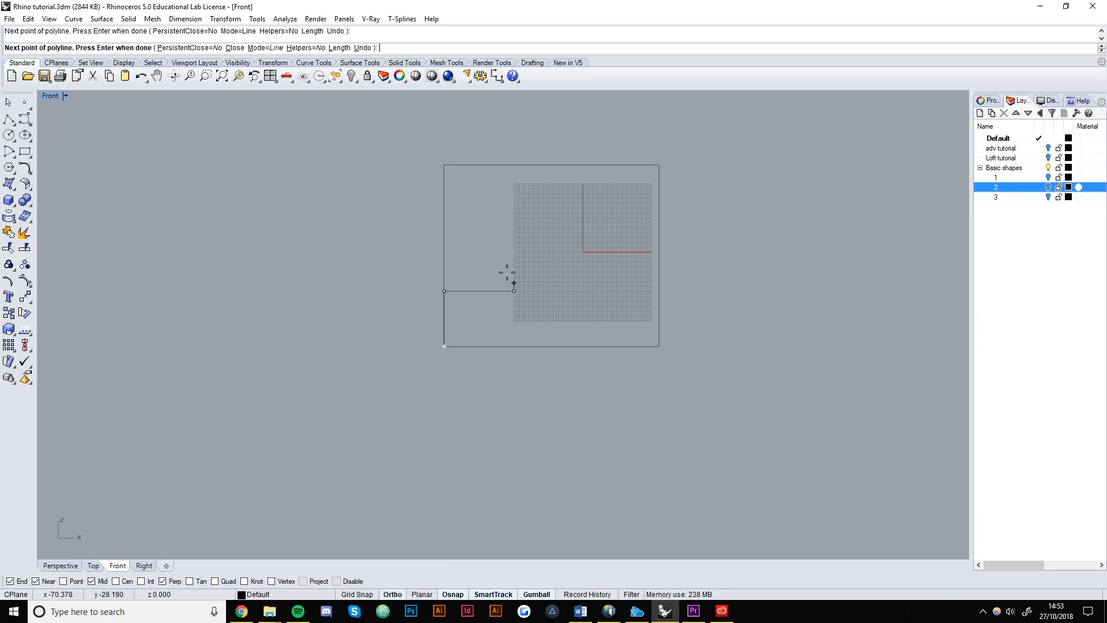
pyautogui.click(514, 232)
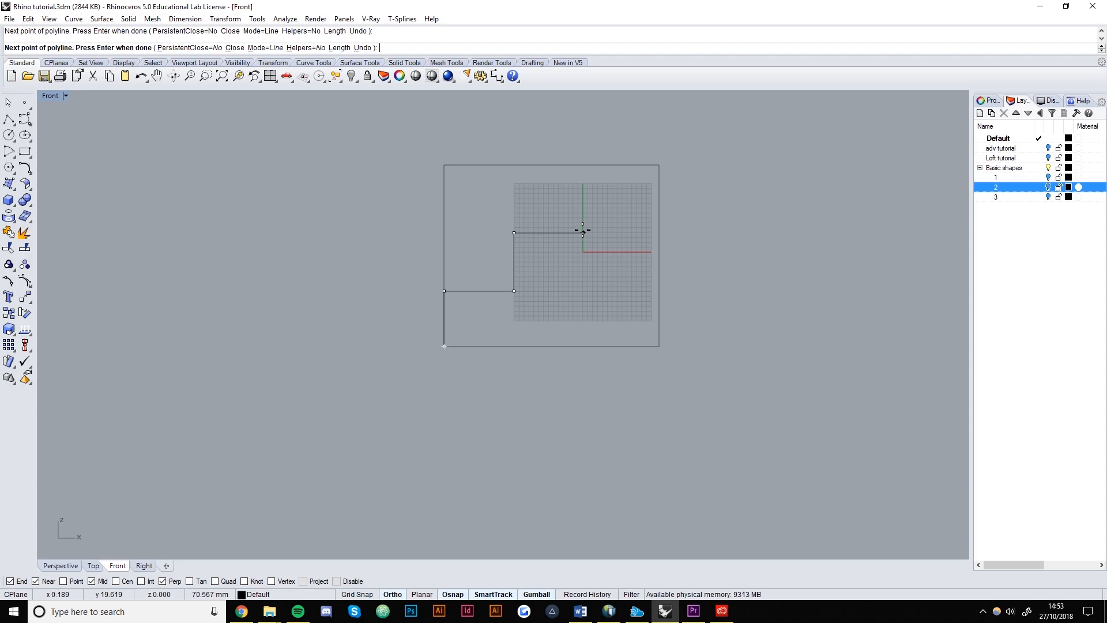
pyautogui.click(578, 232)
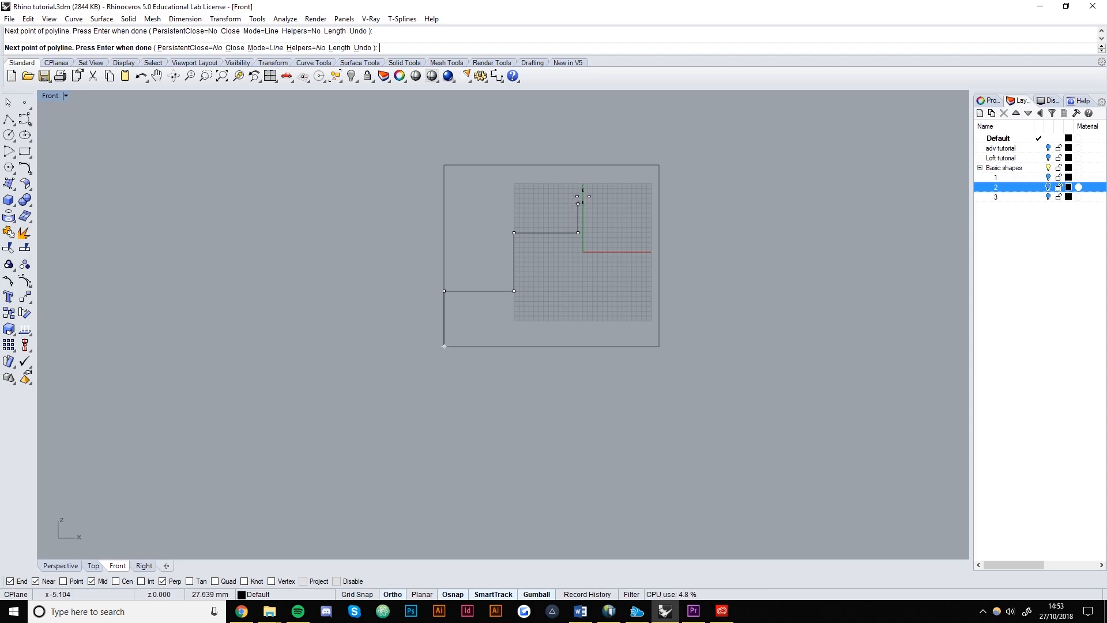
pyautogui.click(578, 165)
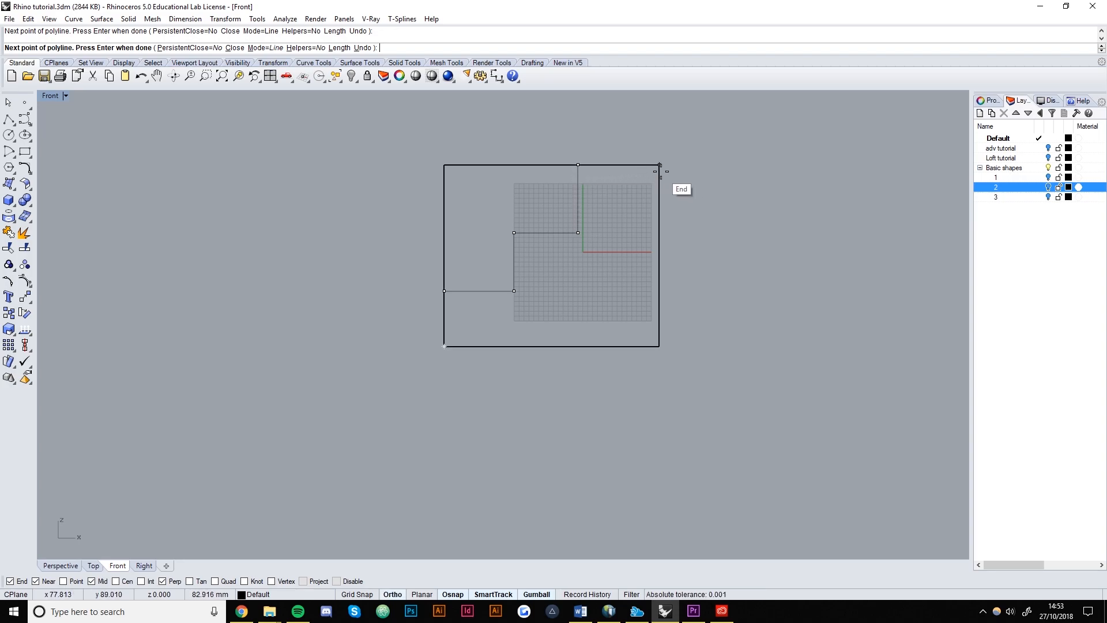
pyautogui.click(659, 346)
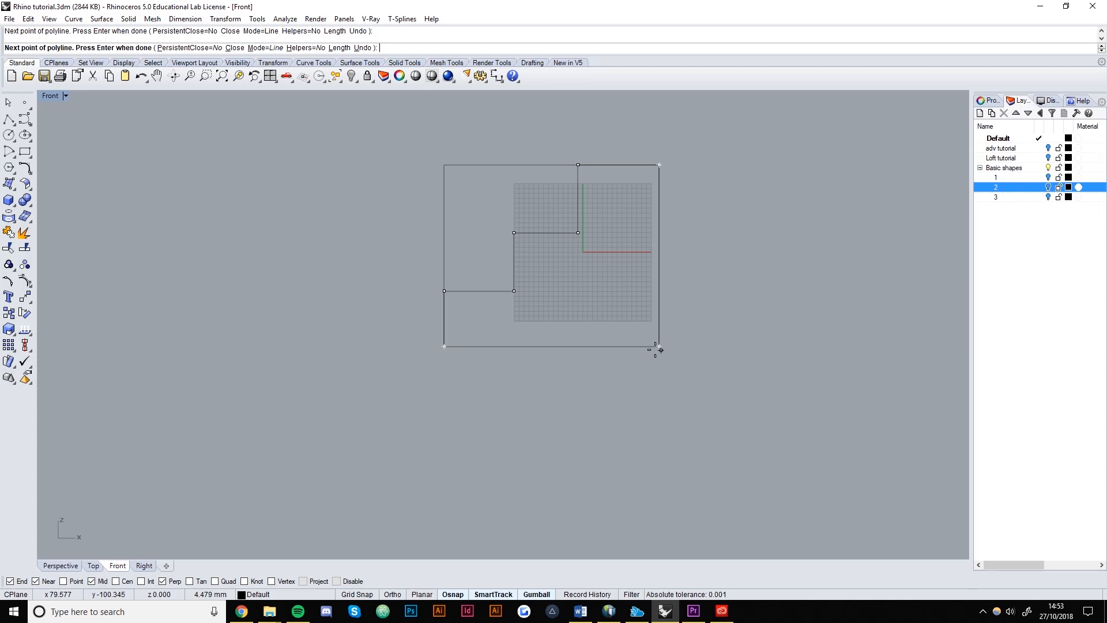
pyautogui.click(446, 346)
pyautogui.press('Return')
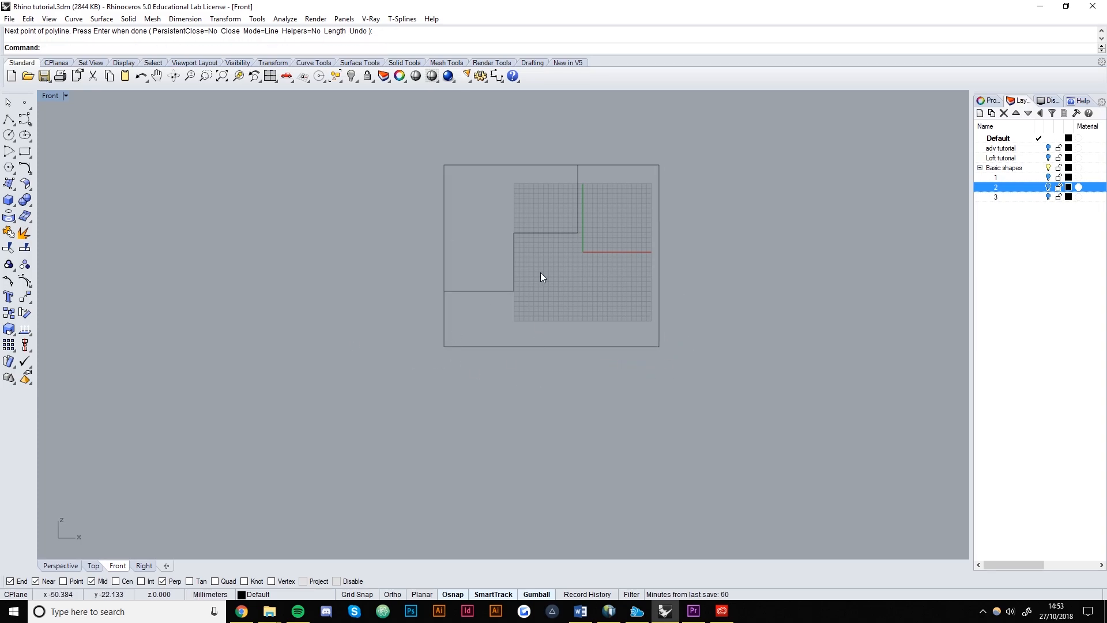
# Step: Move the rectangle straight back from the stair profile in the Perspective view, leaving a gap for the block's depth
pyautogui.click(499, 290)
pyautogui.click(478, 208)
pyautogui.click(445, 176)
pyautogui.click(525, 405)
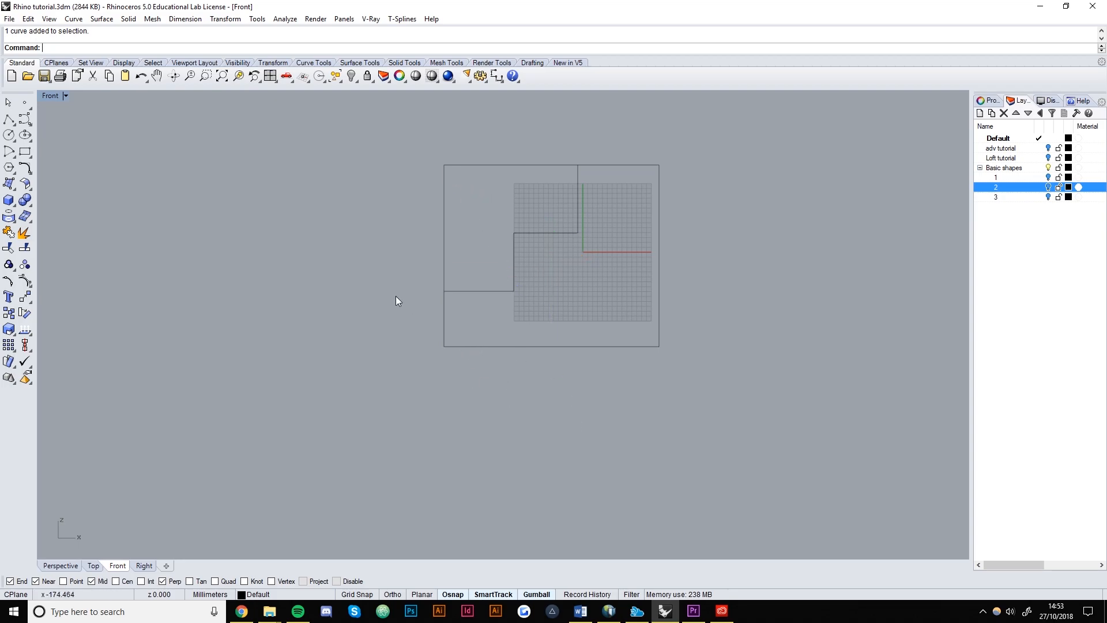
pyautogui.click(59, 566)
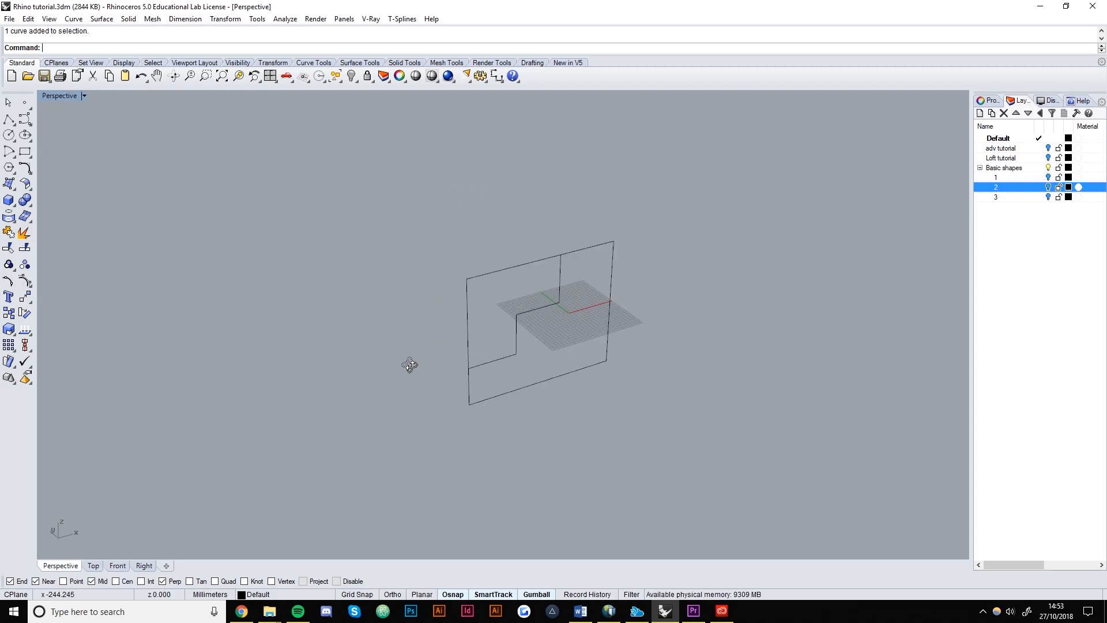
pyautogui.click(472, 321)
pyautogui.moveTo(558, 331); pyautogui.dragTo(468, 301)
pyautogui.click(428, 411)
# Step: Select both the rectangle and the stair profile and move them straight up above the ground grid
pyautogui.moveTo(501, 404); pyautogui.dragTo(478, 362, button='right')
pyautogui.click(523, 316)
pyautogui.keyDown('shift'); pyautogui.click(490, 241); pyautogui.keyUp('shift')
pyautogui.moveTo(508, 270); pyautogui.dragTo(507, 175)
pyautogui.click(588, 327)
pyautogui.moveTo(587, 326); pyautogui.dragTo(568, 368, button='right')
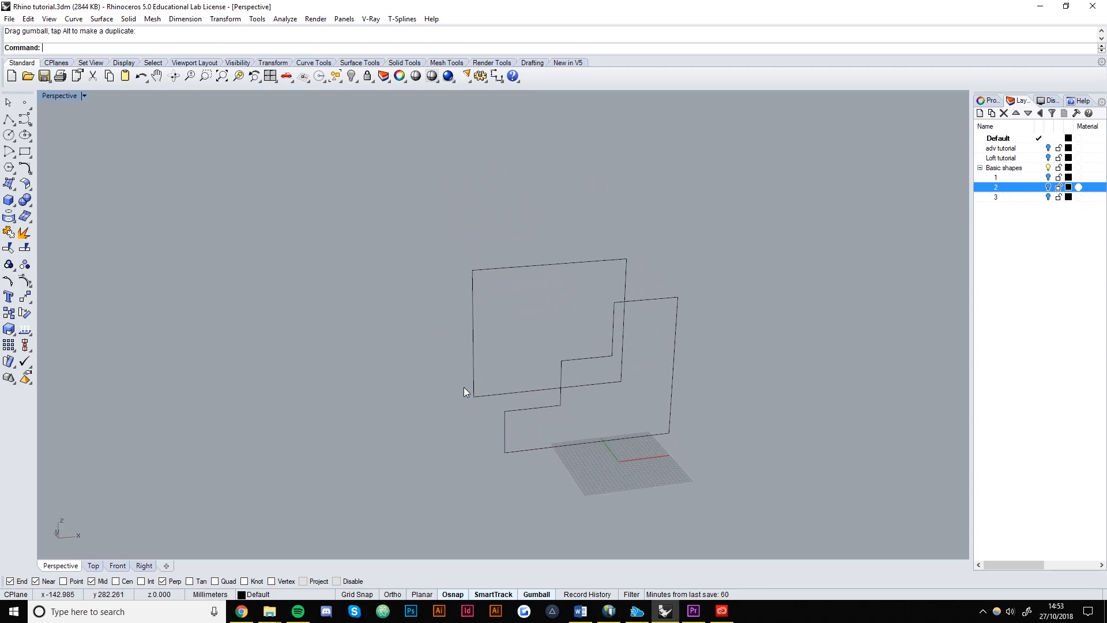
pyautogui.moveTo(502, 403); pyautogui.dragTo(475, 404, button='right')
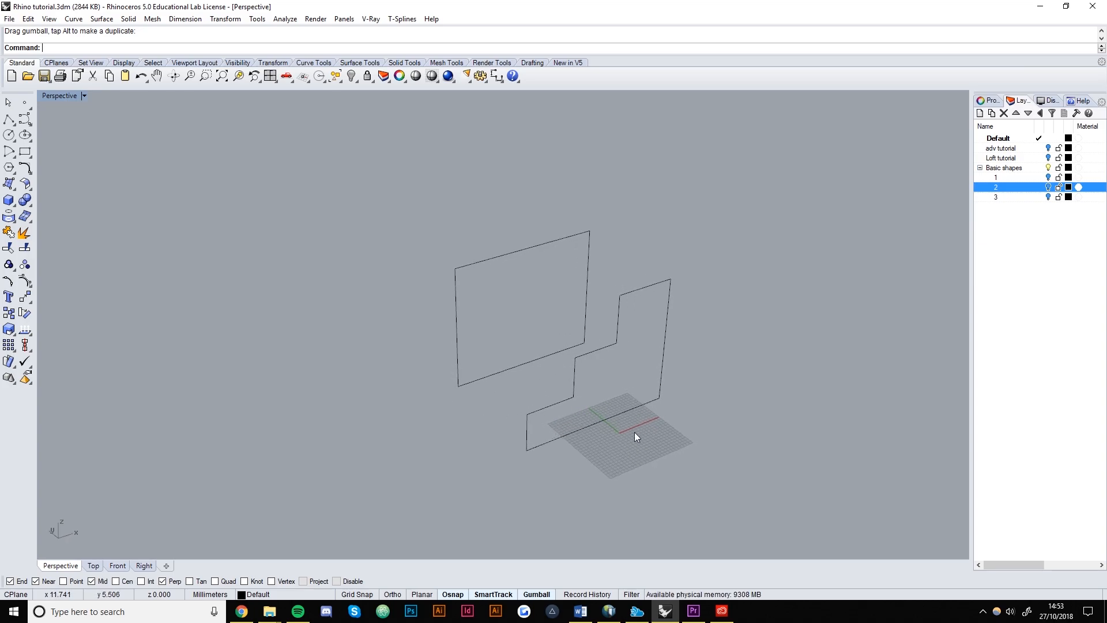
# Step: Fill the closed stair profile with a planar surface using PlanarSrf
pyautogui.click(562, 400)
pyautogui.keyDown('shift'); pyautogui.moveTo(660, 415); pyautogui.dragTo(706, 390, button='right'); pyautogui.keyUp('shift')
pyautogui.moveTo(670, 390); pyautogui.dragTo(639, 407, button='right')
pyautogui.click(545, 461)
pyautogui.click(525, 410)
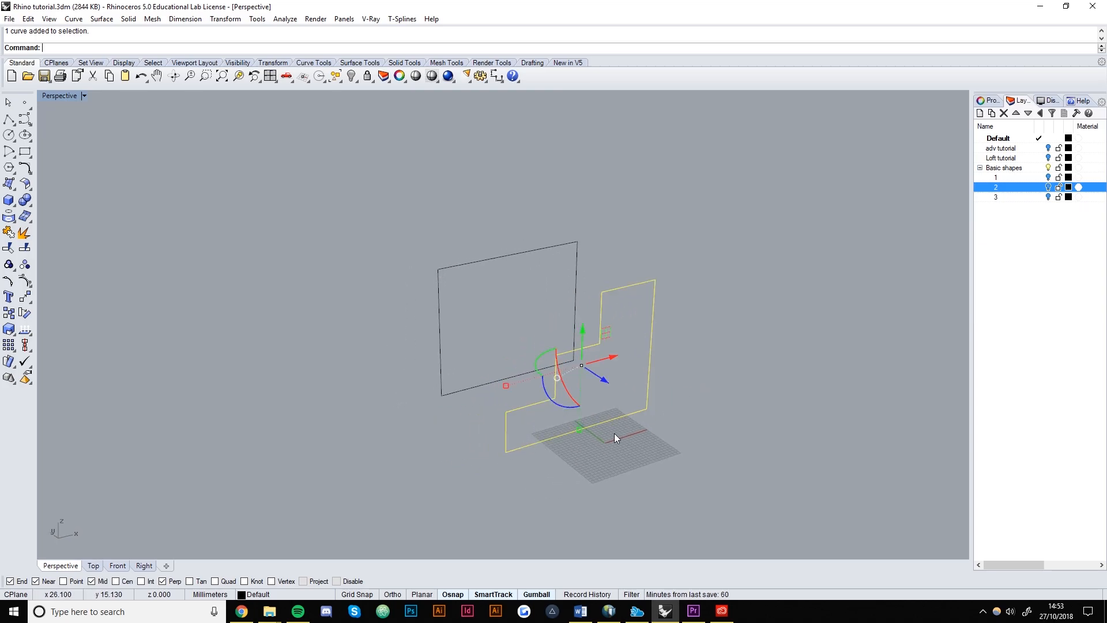
pyautogui.write('PlanarSrf')
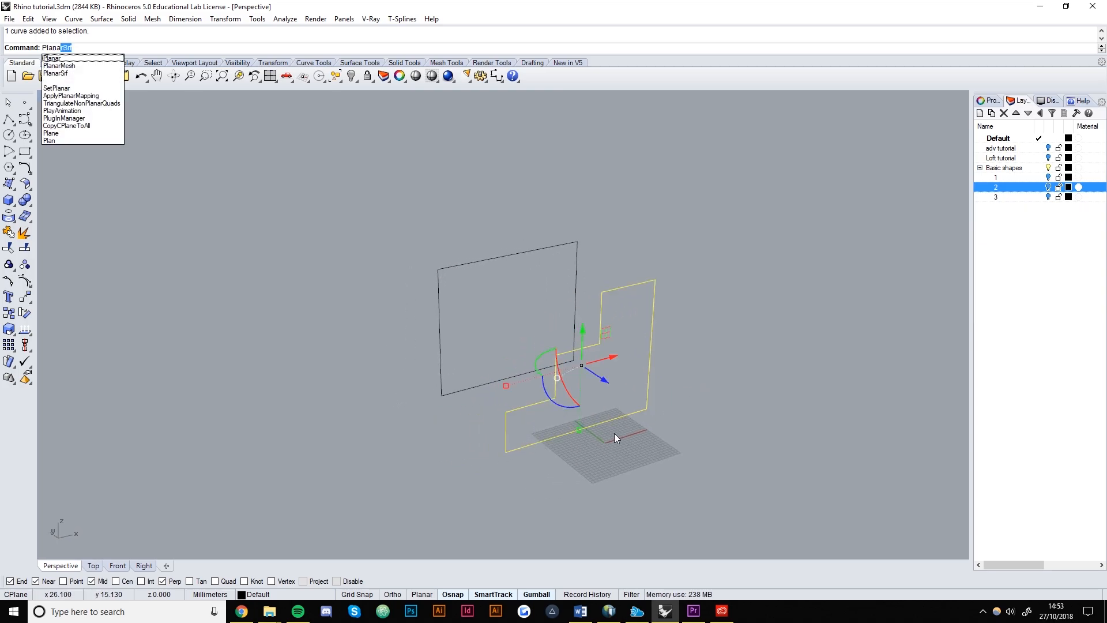
pyautogui.press('Return')
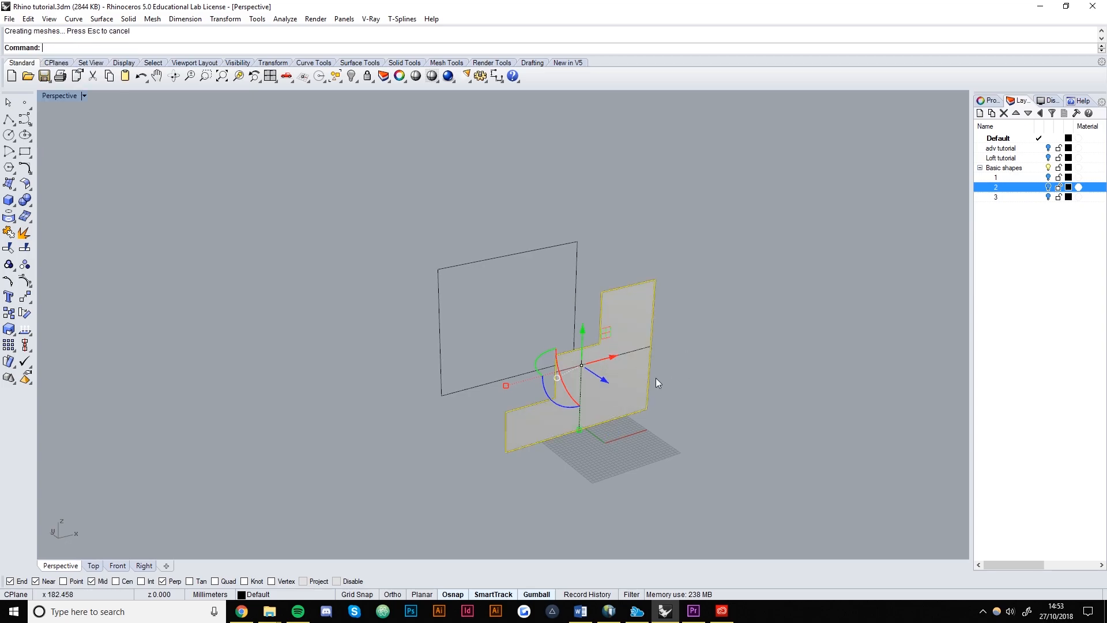
# Step: Extrude the stair surface with ExtrudeSrf back to the lower corner of the rear rectangle
pyautogui.click(617, 379)
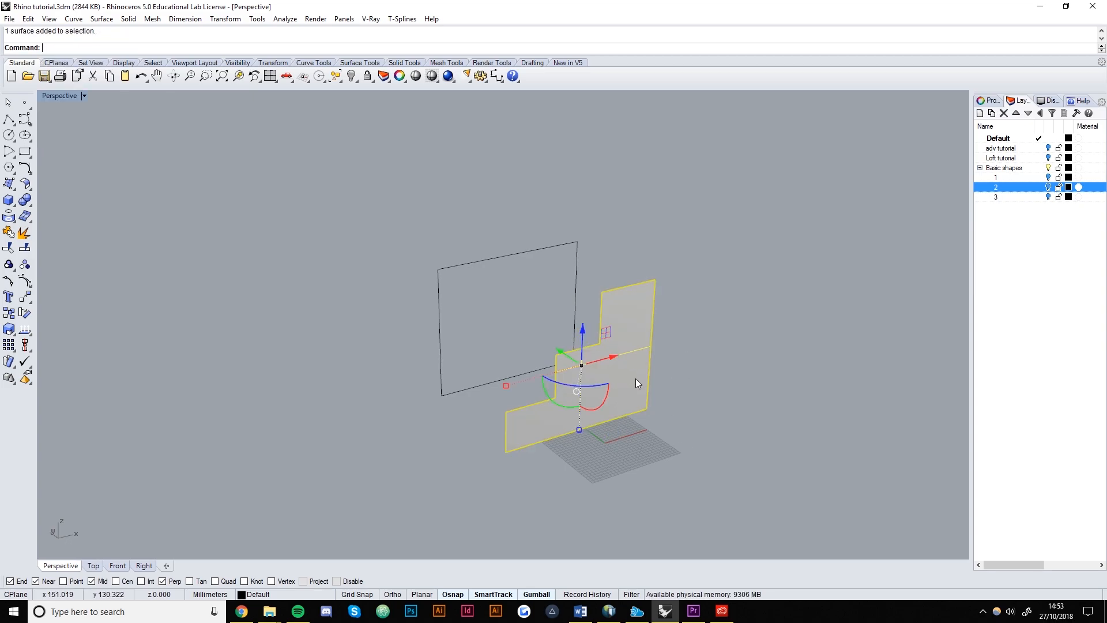
pyautogui.write('ExtrudeSrf')
pyautogui.press('Return')
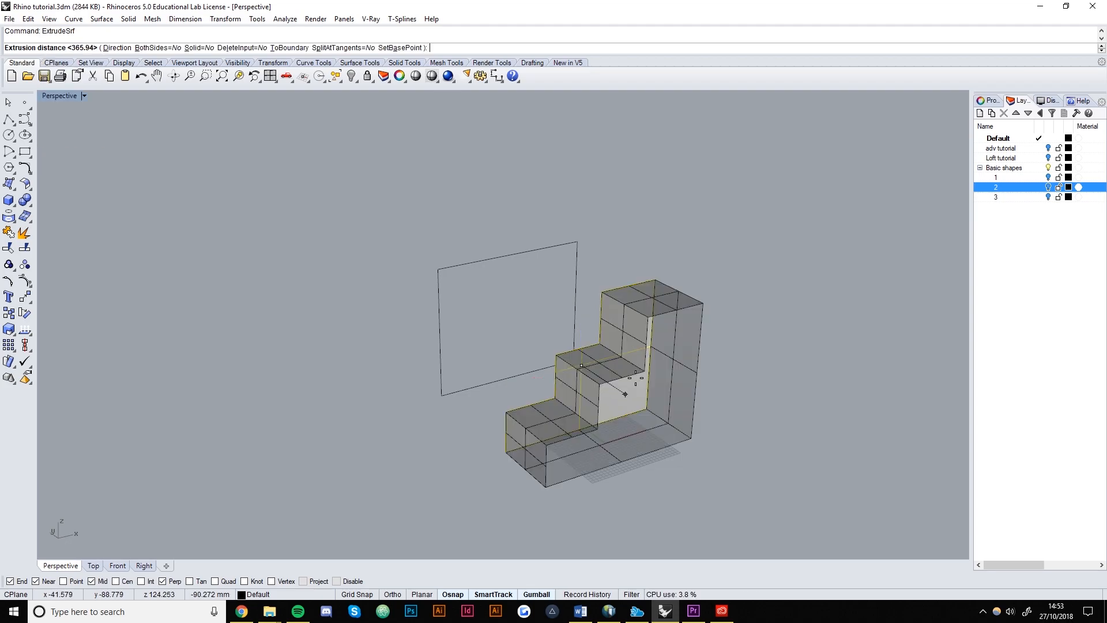
pyautogui.click(442, 396)
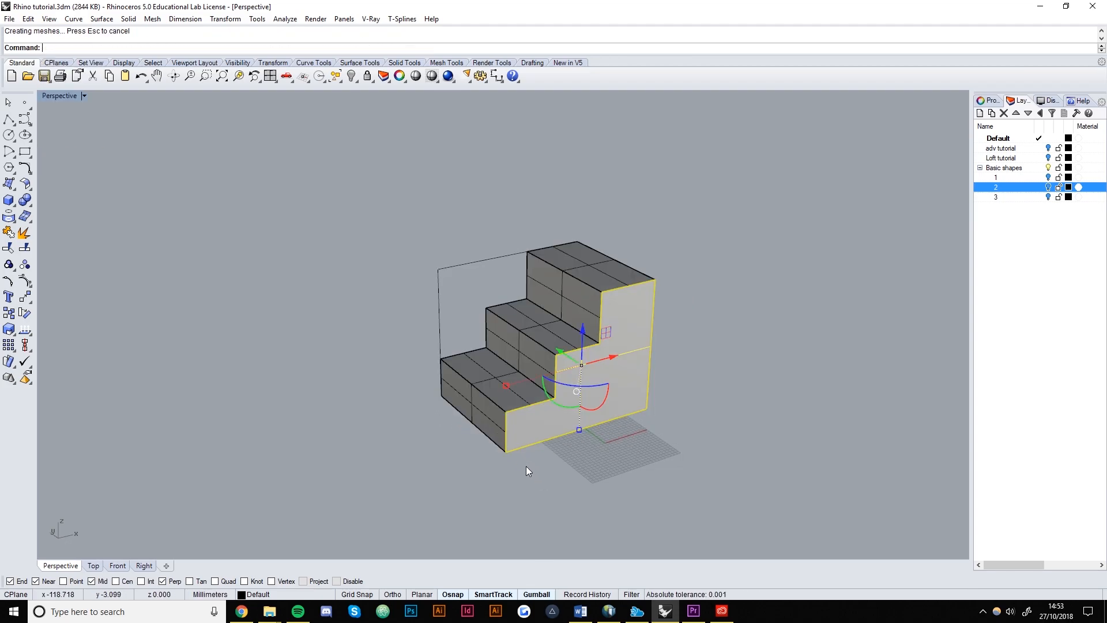
# Step: Fill the rear rectangle behind the stair block with a planar surface using PlanarSrf
pyautogui.moveTo(391, 451); pyautogui.dragTo(456, 359, button='right')
pyautogui.click(542, 448)
pyautogui.click(549, 487)
pyautogui.click(456, 358)
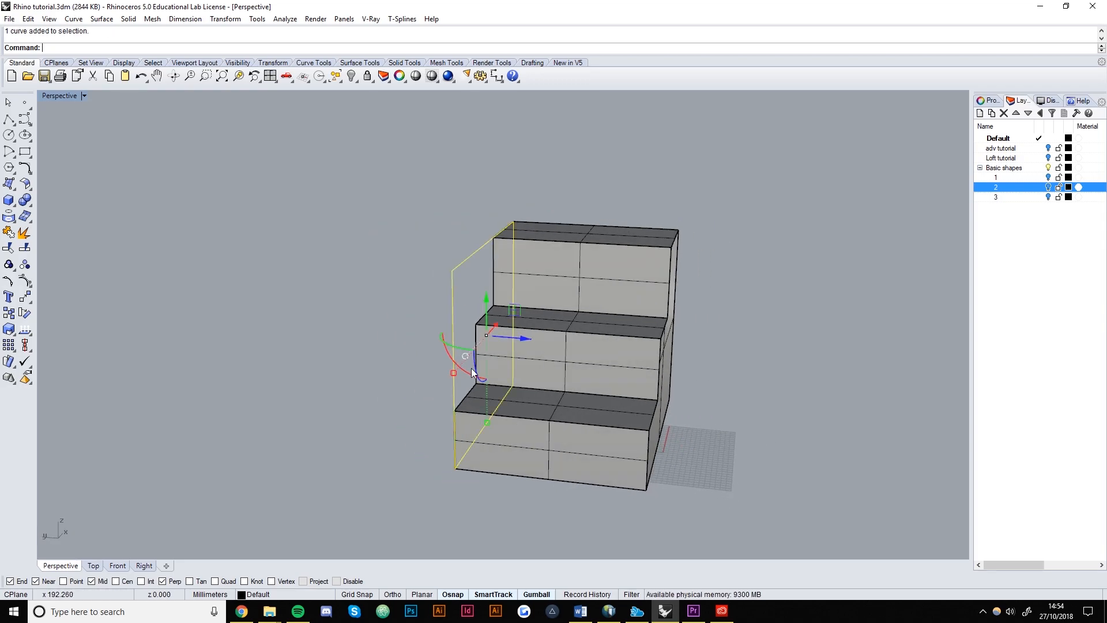
pyautogui.write('PlanarSrf')
pyautogui.press('Return')
pyautogui.click(351, 312)
pyautogui.moveTo(351, 312); pyautogui.dragTo(586, 365, button='right')
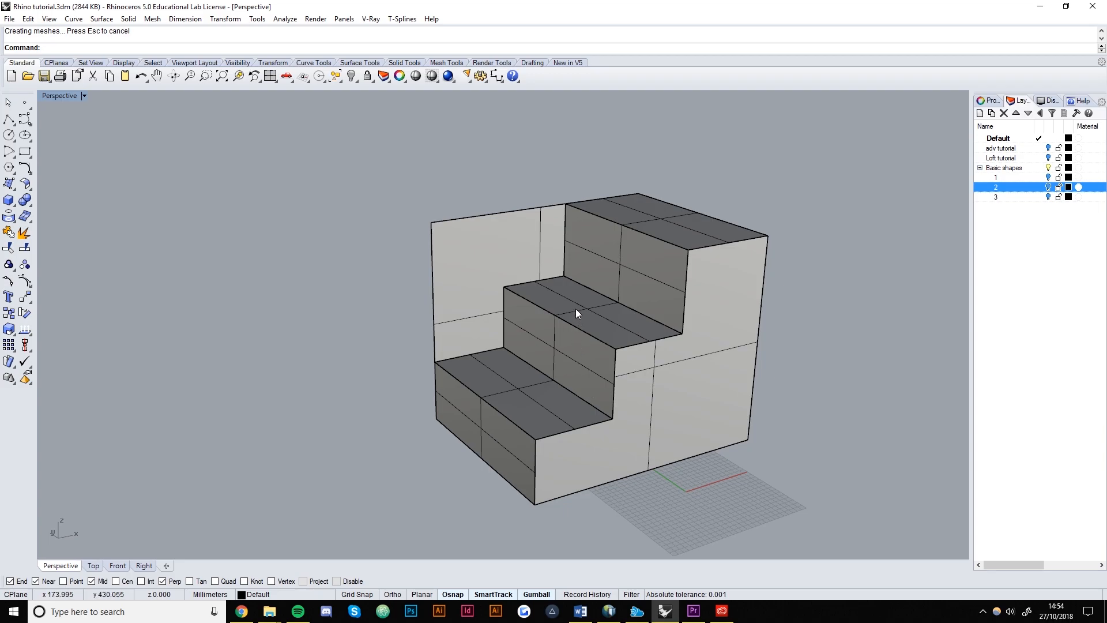
# Step: Explode the extruded stair block into separate surfaces
pyautogui.scroll(5, 548, 257)
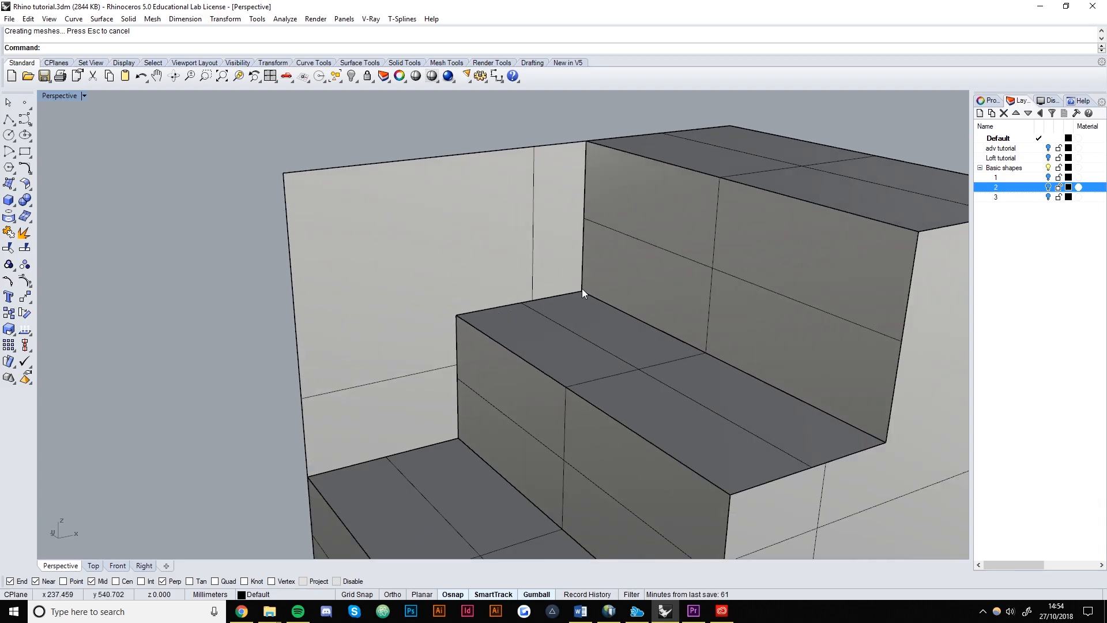
pyautogui.moveTo(469, 367); pyautogui.dragTo(494, 299, button='right')
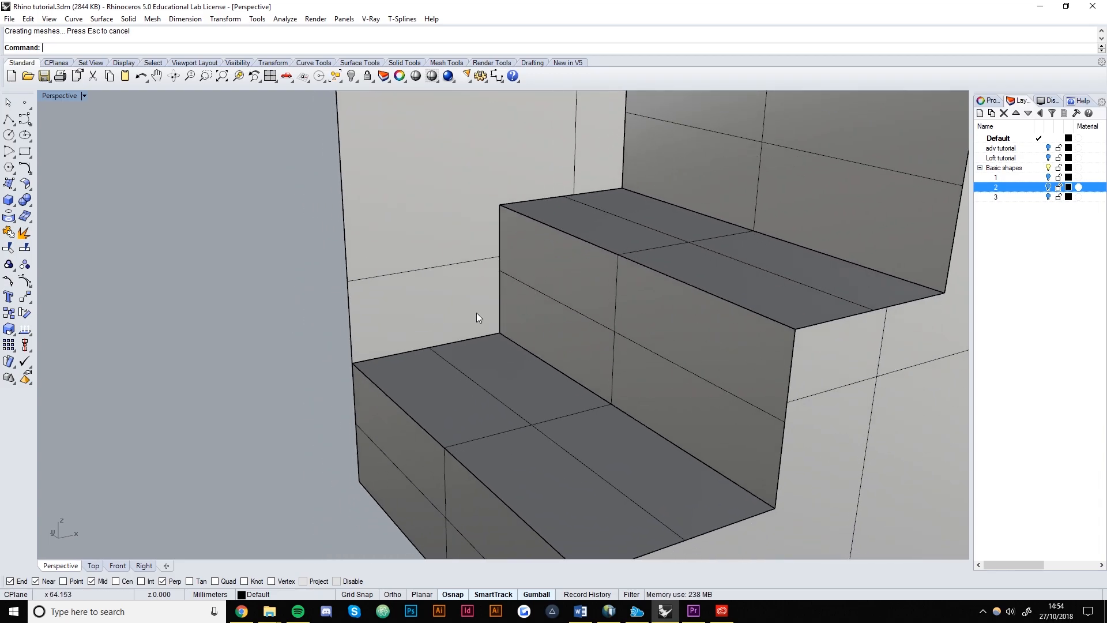
pyautogui.scroll(-5, 517, 290)
pyautogui.click(532, 348)
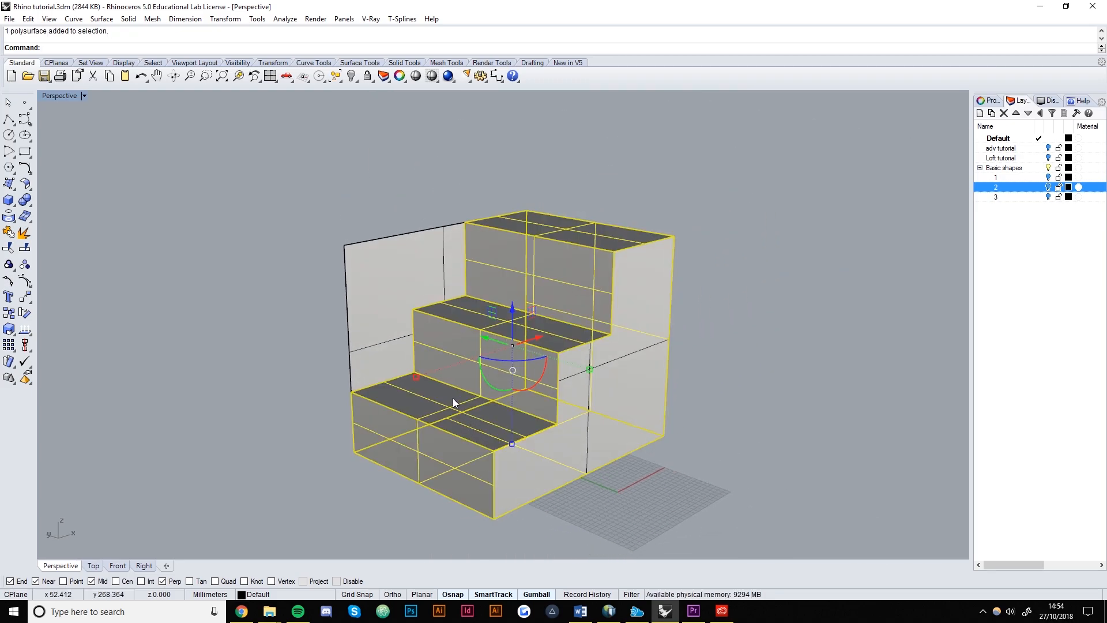
pyautogui.click(24, 233)
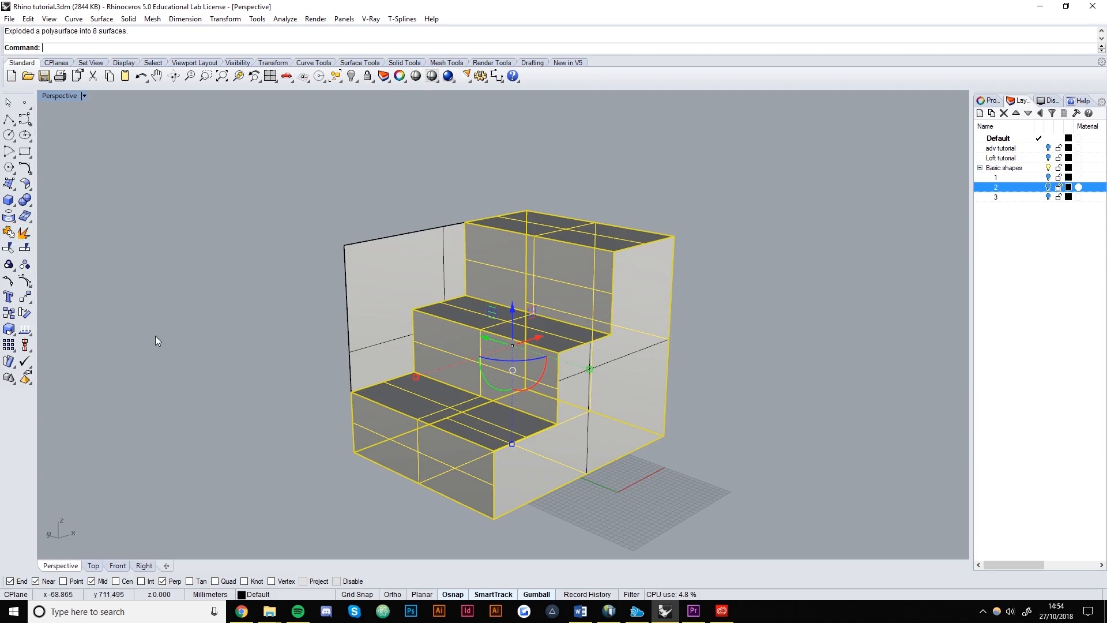
# Step: Examine the exploded stair block's treads and risers one by one as separate surfaces
pyautogui.click(392, 428)
pyautogui.click(487, 410)
pyautogui.click(514, 352)
pyautogui.click(547, 303)
pyautogui.click(576, 247)
pyautogui.click(580, 233)
pyautogui.click(266, 306)
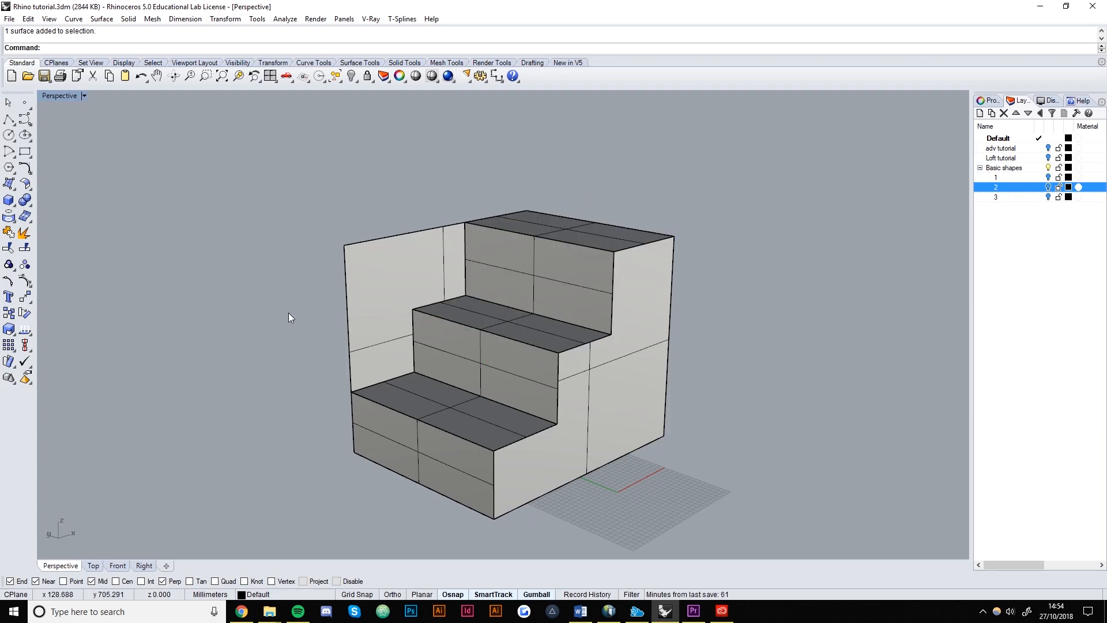
# Step: Turn on the control points of the middle tread and the risers directly above and below it
pyautogui.moveTo(631, 306); pyautogui.dragTo(566, 366, button='right')
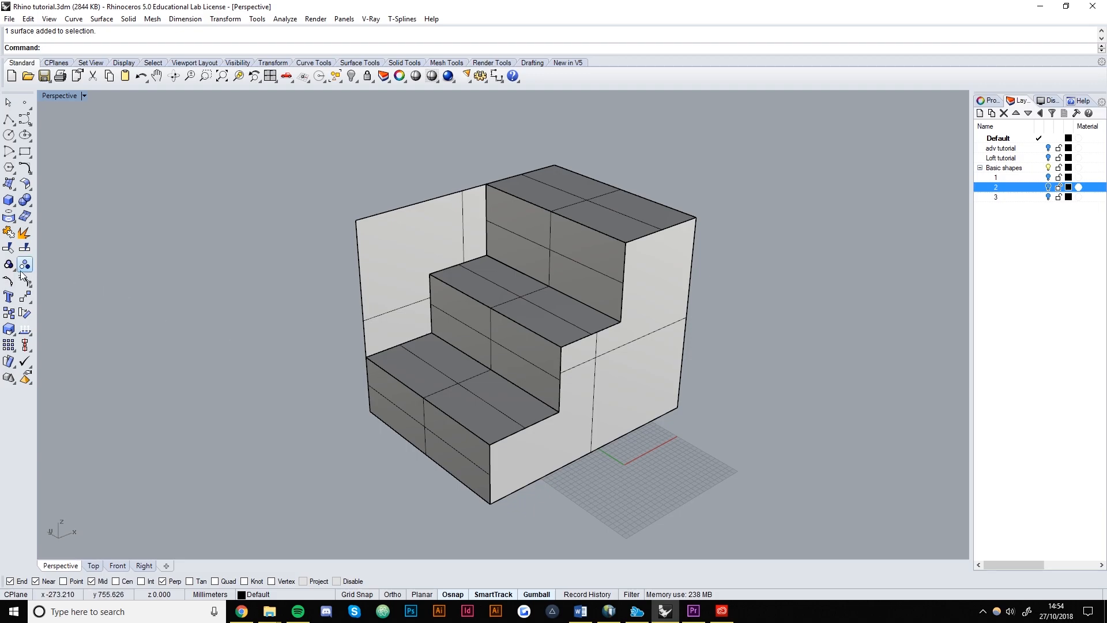
pyautogui.click(486, 282)
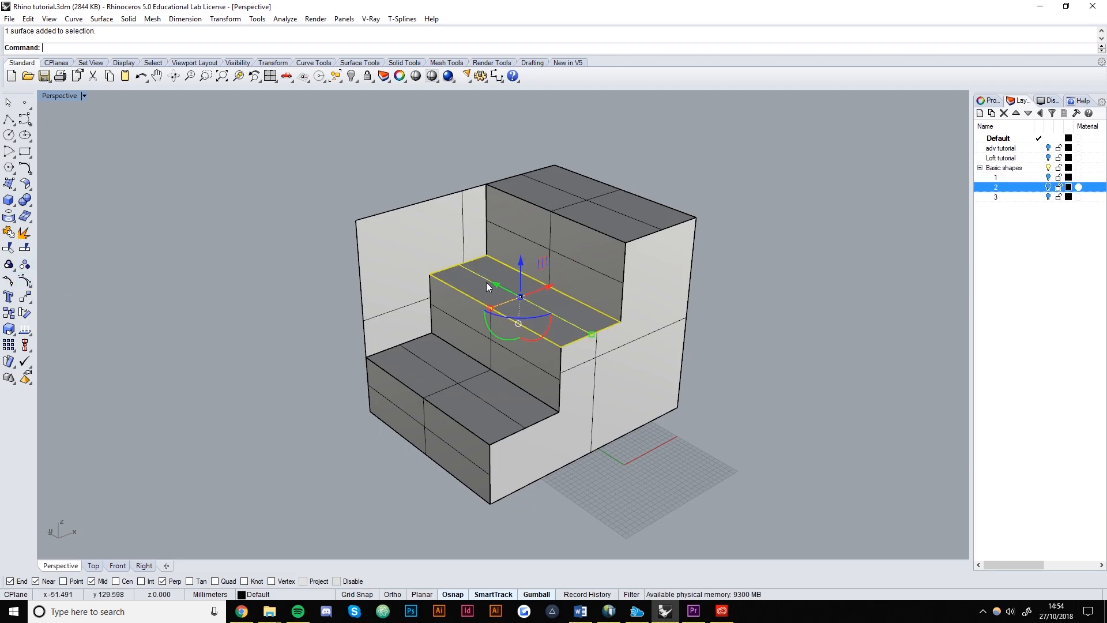
pyautogui.keyDown('shift'); pyautogui.click(507, 230); pyautogui.keyUp('shift')
pyautogui.keyDown('shift'); pyautogui.click(462, 297); pyautogui.keyUp('shift')
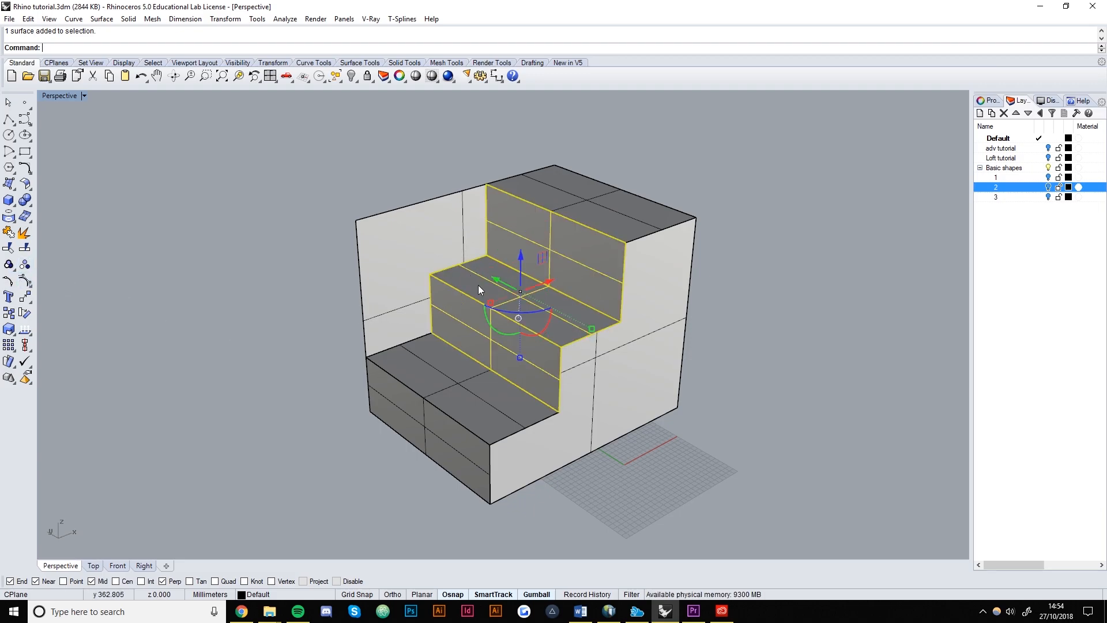
pyautogui.click(25, 282)
pyautogui.scroll(5, 404, 284)
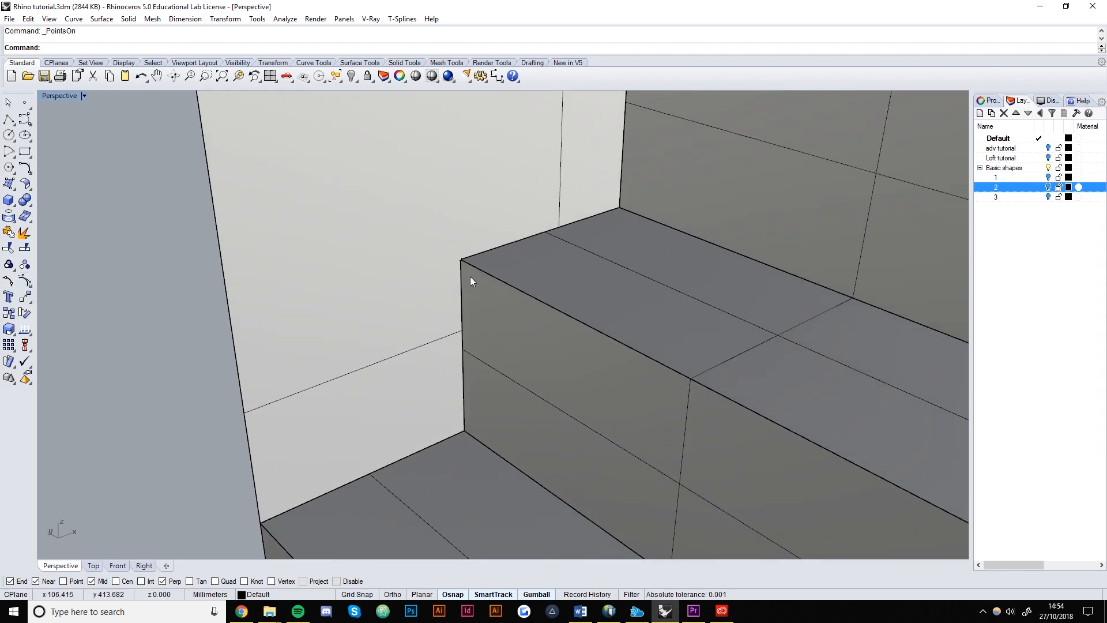
pyautogui.click(458, 259)
pyautogui.click(459, 259)
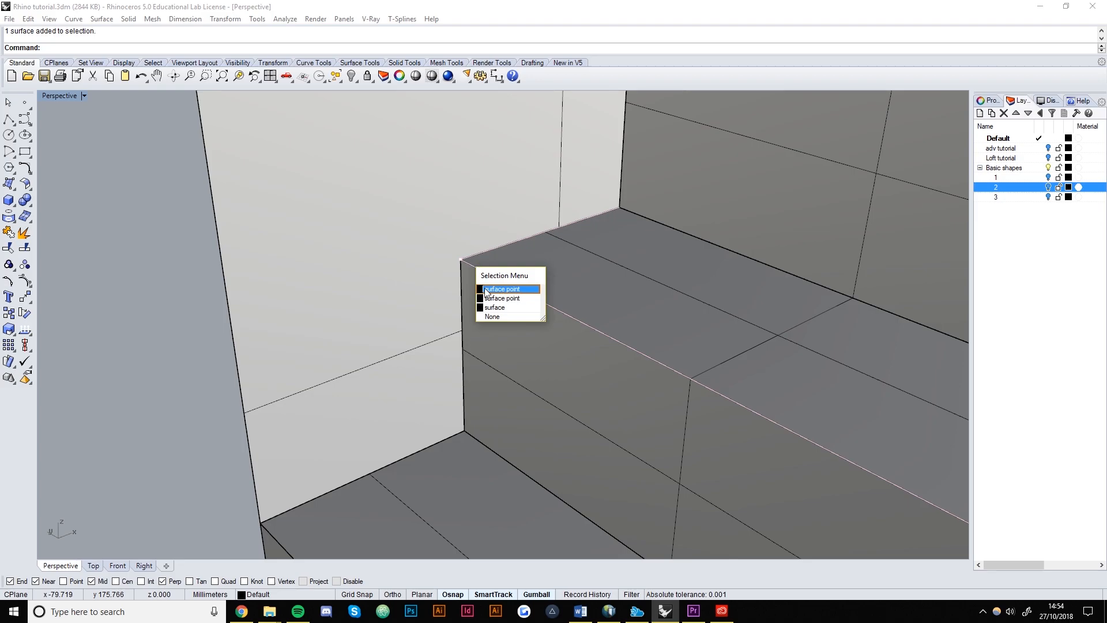
pyautogui.click(60, 318)
pyautogui.scroll(-3, 398, 286)
pyautogui.click(432, 265)
pyautogui.press('Escape')
# Step: Move the coincident surface points at the middle tread's two wall-side corners straight up to the top edge of the rear wall
pyautogui.moveTo(381, 313); pyautogui.dragTo(285, 330, button='right')
pyautogui.moveTo(237, 285); pyautogui.dragTo(381, 330)
pyautogui.moveTo(423, 227); pyautogui.dragTo(367, 187, button='right')
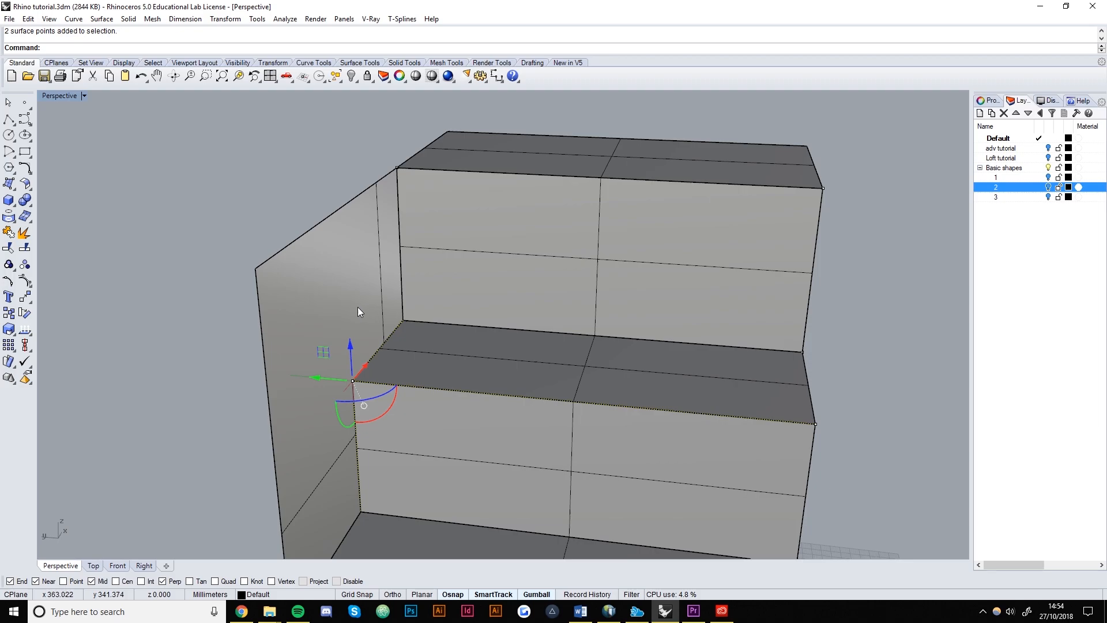
pyautogui.moveTo(328, 346); pyautogui.dragTo(534, 367, button='right')
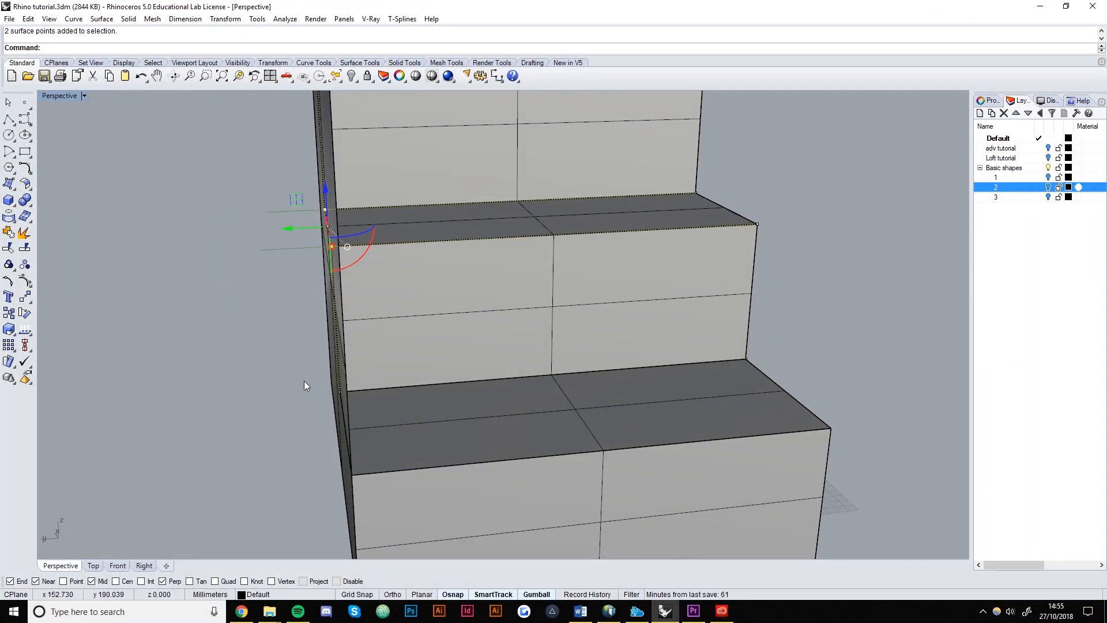
pyautogui.keyDown('shift'); pyautogui.moveTo(350, 394); pyautogui.dragTo(344, 397); pyautogui.keyUp('shift')
pyautogui.moveTo(393, 394); pyautogui.dragTo(280, 392, button='right')
pyautogui.scroll(-4, 463, 346)
pyautogui.keyDown('shift'); pyautogui.moveTo(475, 323); pyautogui.dragTo(427, 408, button='right'); pyautogui.keyUp('shift')
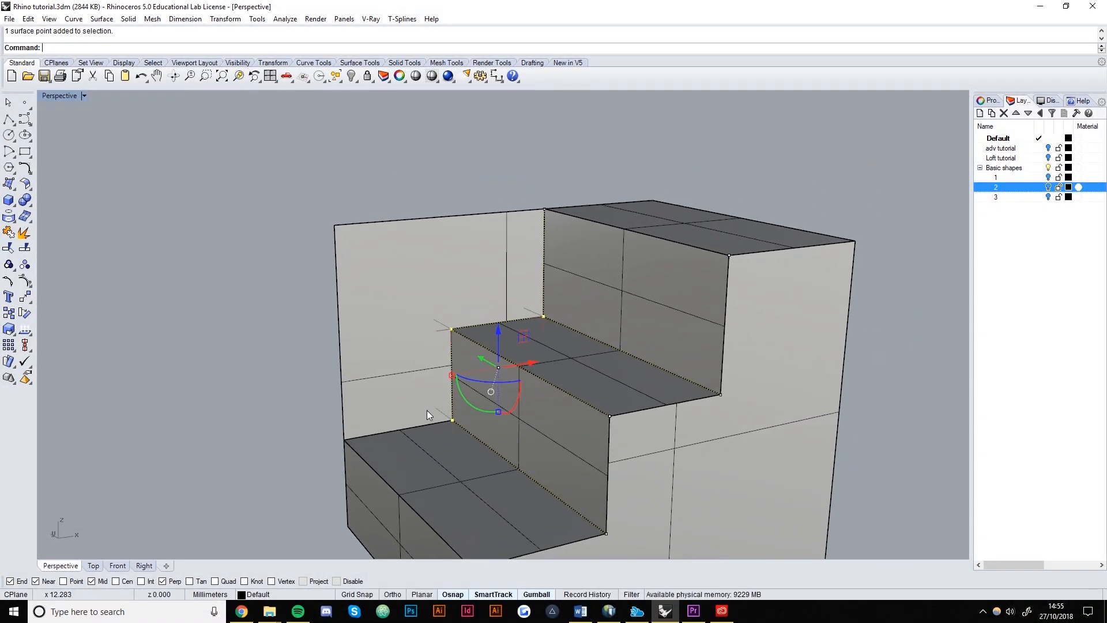
pyautogui.keyDown('ctrl'); pyautogui.click(452, 420); pyautogui.keyUp('ctrl')
pyautogui.scroll(3, 444, 392)
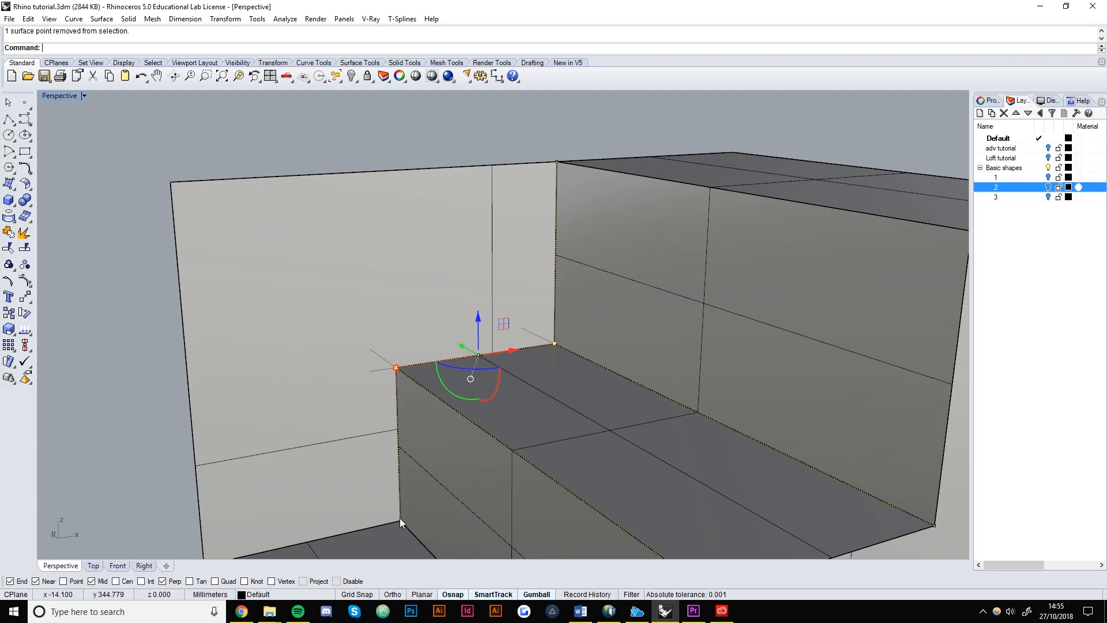
pyautogui.keyDown('shift'); pyautogui.moveTo(490, 370); pyautogui.dragTo(438, 417, button='right'); pyautogui.keyUp('shift')
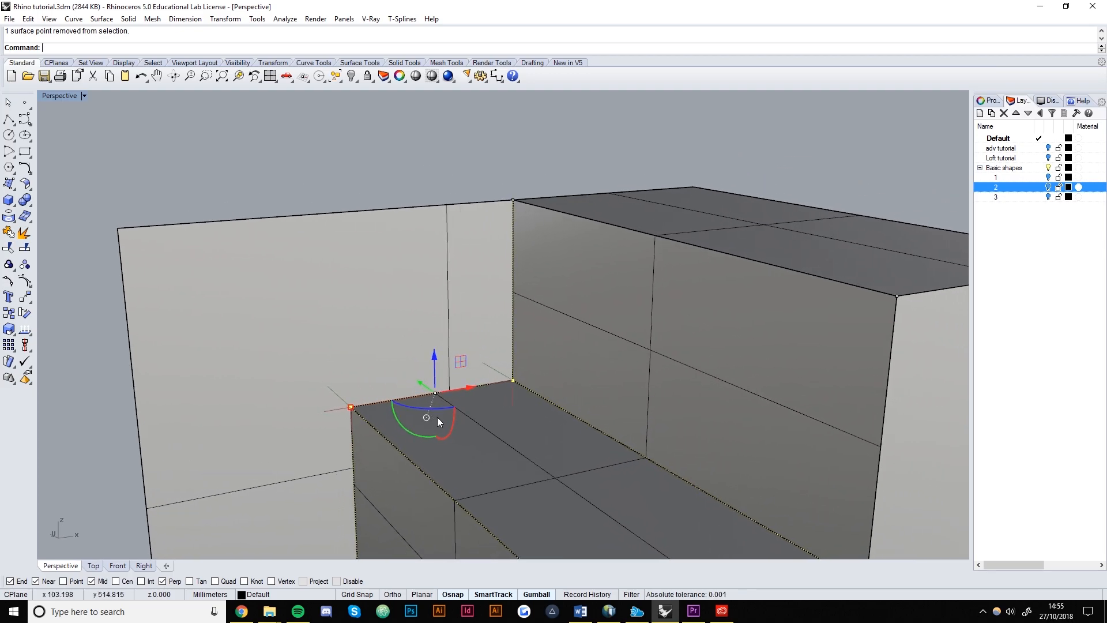
pyautogui.press('Return')
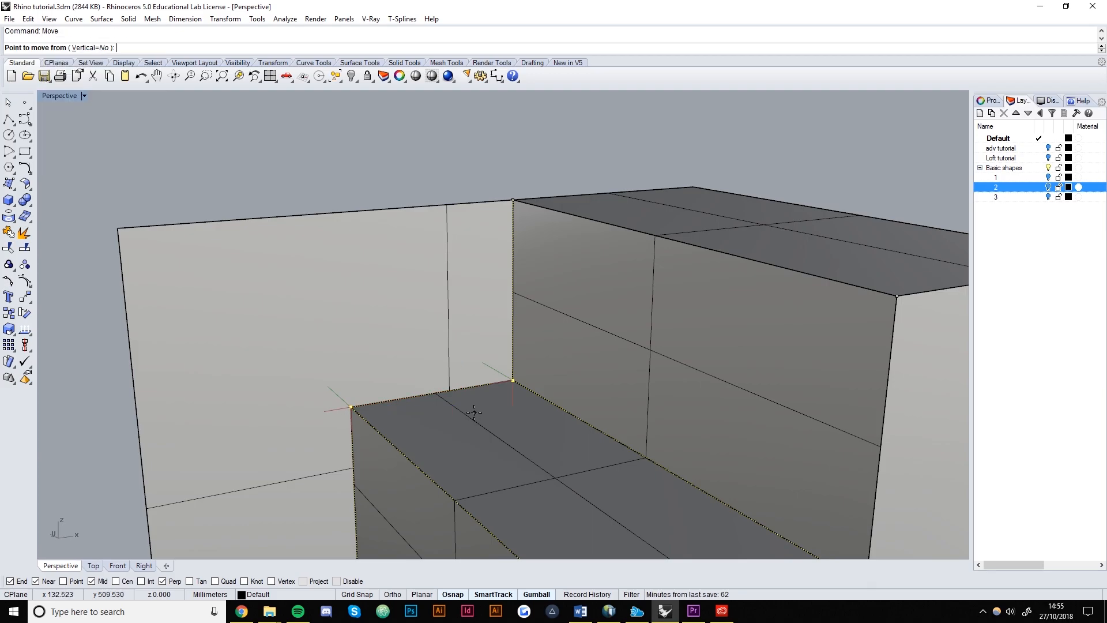
pyautogui.click(513, 379)
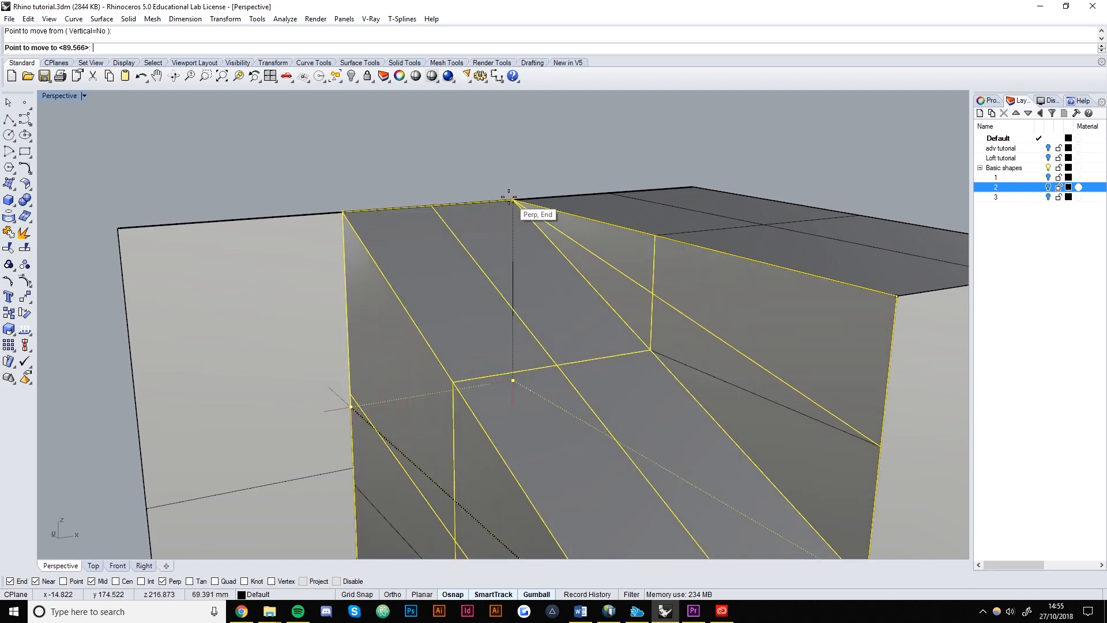
pyautogui.click(513, 202)
pyautogui.scroll(-5, 413, 242)
pyautogui.moveTo(433, 238); pyautogui.dragTo(521, 339, button='right')
pyautogui.click(309, 309)
# Step: Turn on the control points of the lowest riser, the lowest tread and the riser above it with PointsOn
pyautogui.scroll(4, 459, 336)
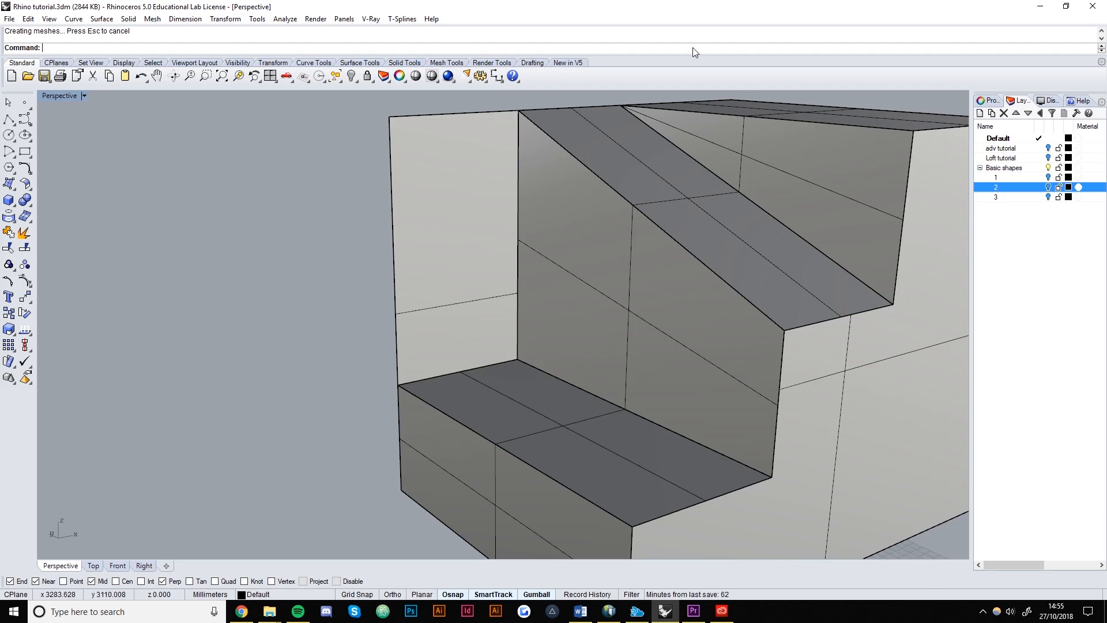
pyautogui.click(475, 459)
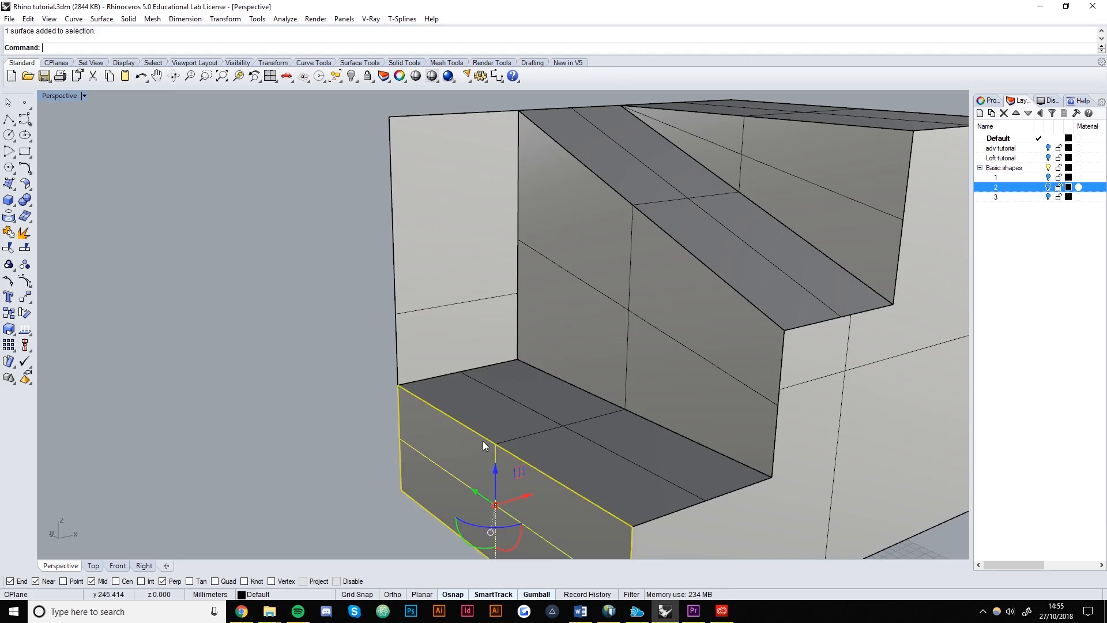
pyautogui.keyDown('ctrl'); pyautogui.keyDown('shift'); pyautogui.click(538, 405); pyautogui.keyUp('shift'); pyautogui.keyUp('ctrl')
pyautogui.keyDown('ctrl'); pyautogui.keyDown('shift'); pyautogui.click(587, 294); pyautogui.keyUp('shift'); pyautogui.keyUp('ctrl')
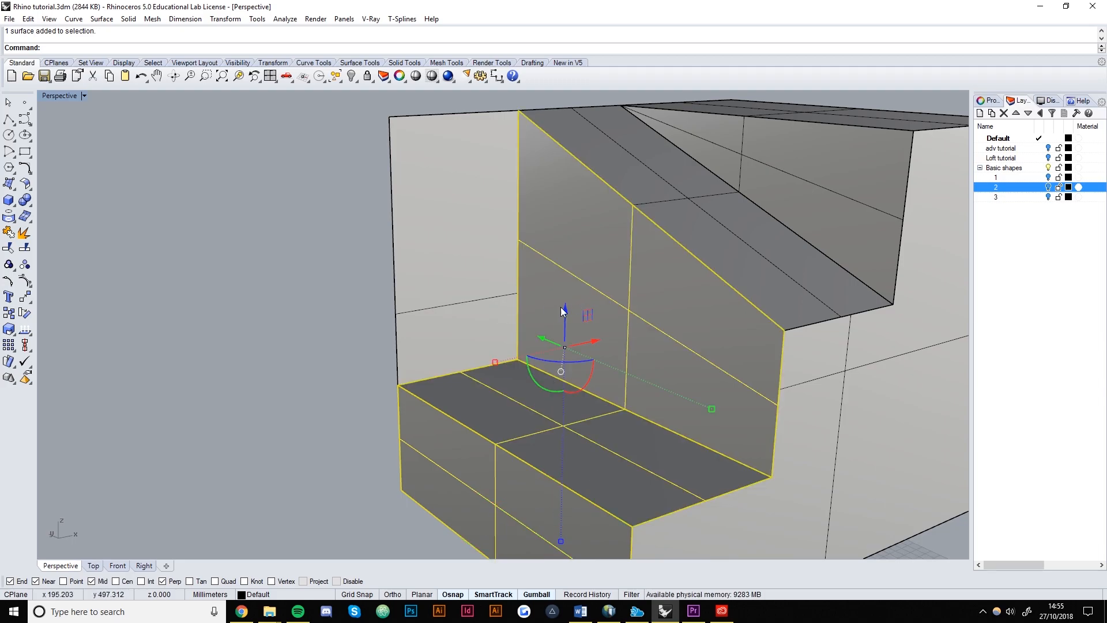
pyautogui.write('PointsOn')
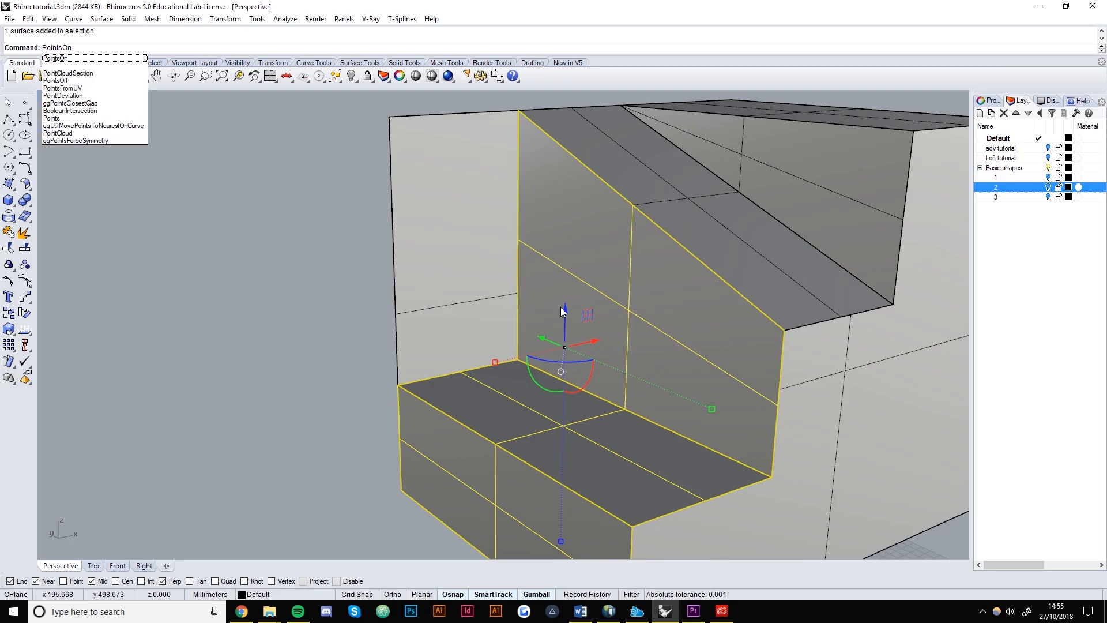
pyautogui.press('Return')
# Step: Move the coincident surface points at the lowest tread's two wall-side corners straight up to the top edge of the rear wall
pyautogui.scroll(5, 447, 369)
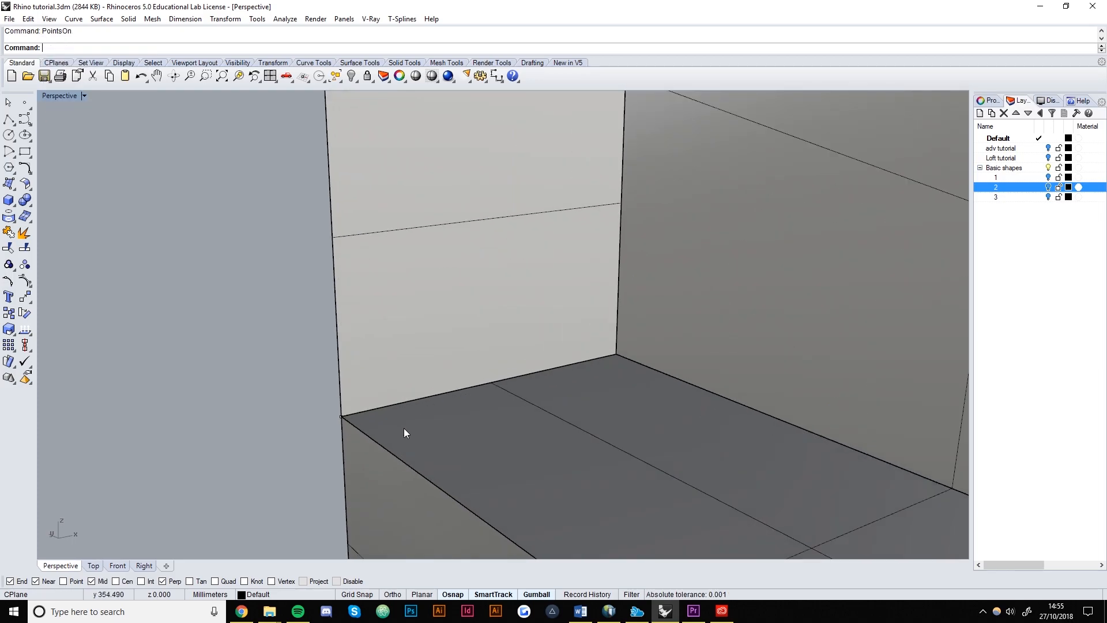
pyautogui.moveTo(355, 431); pyautogui.dragTo(358, 431)
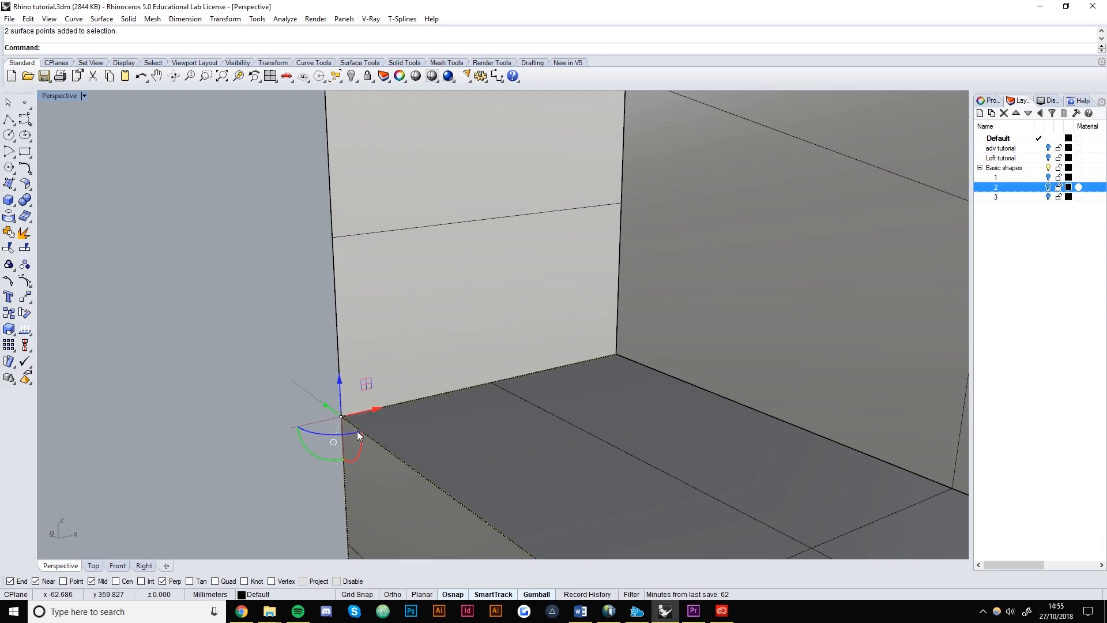
pyautogui.keyDown('shift'); pyautogui.click(616, 354); pyautogui.keyUp('shift')
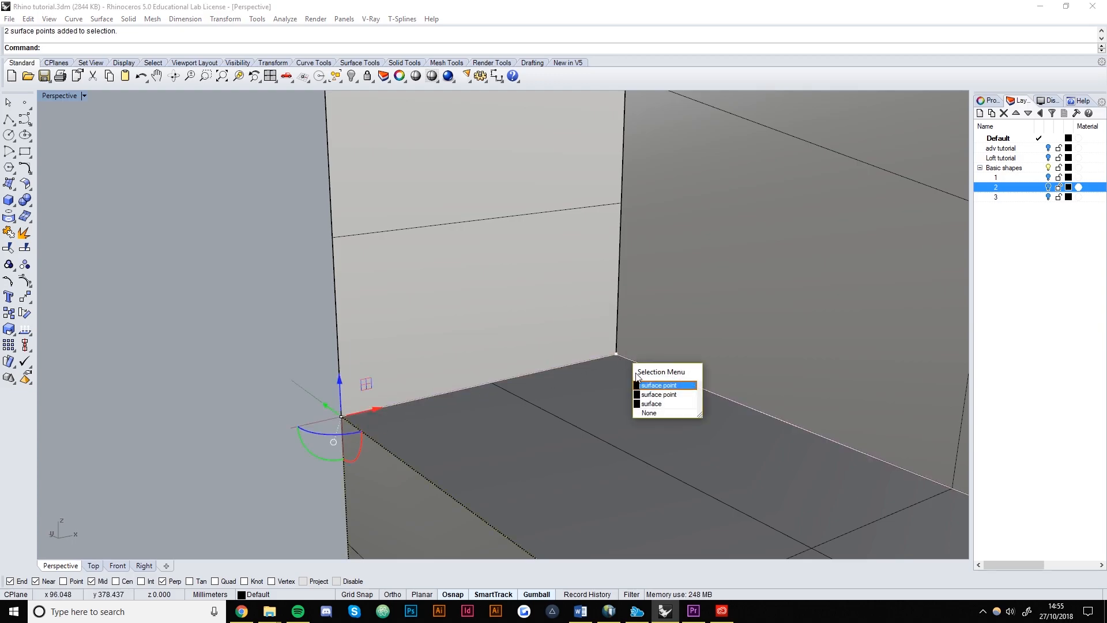
pyautogui.click(647, 387)
pyautogui.keyDown('shift'); pyautogui.click(616, 355); pyautogui.keyUp('shift')
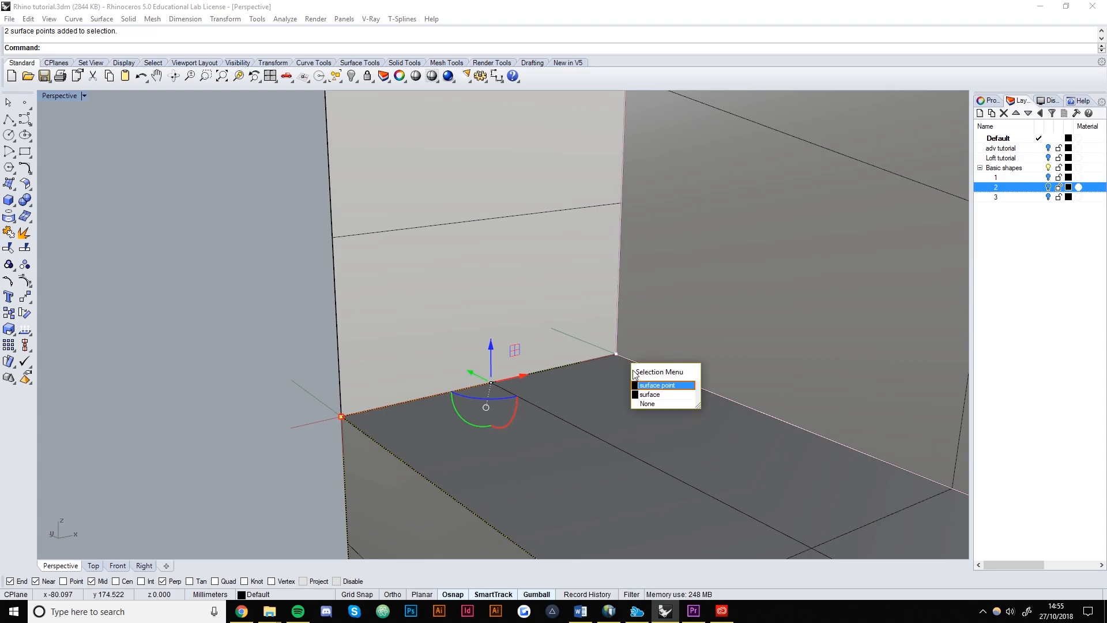
pyautogui.click(647, 383)
pyautogui.scroll(-3, 472, 382)
pyautogui.write('Move')
pyautogui.press('Return')
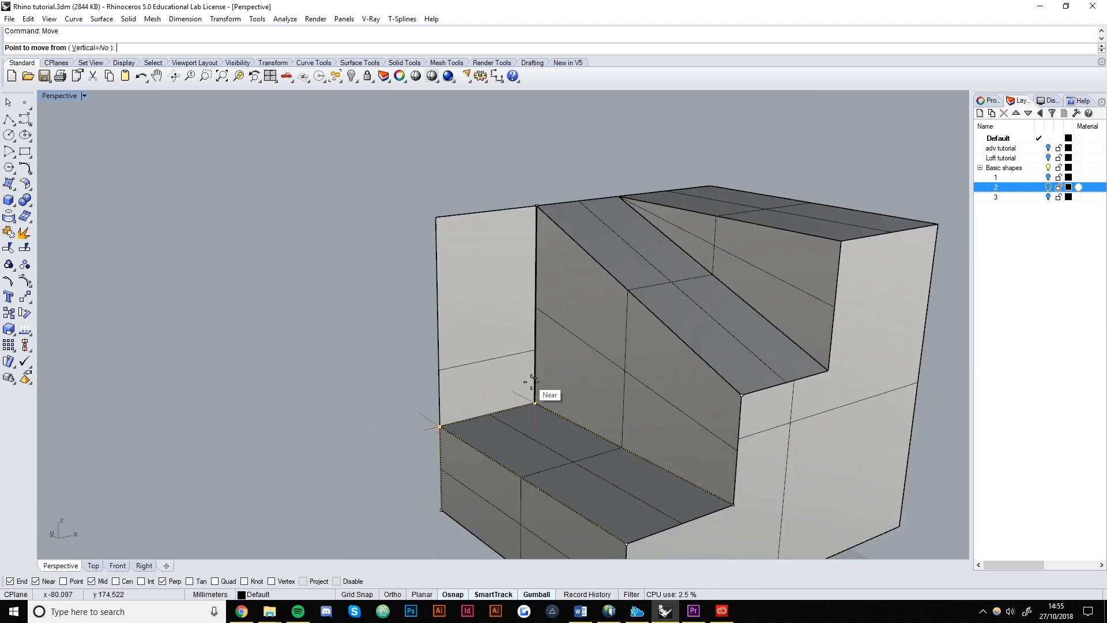
pyautogui.click(536, 402)
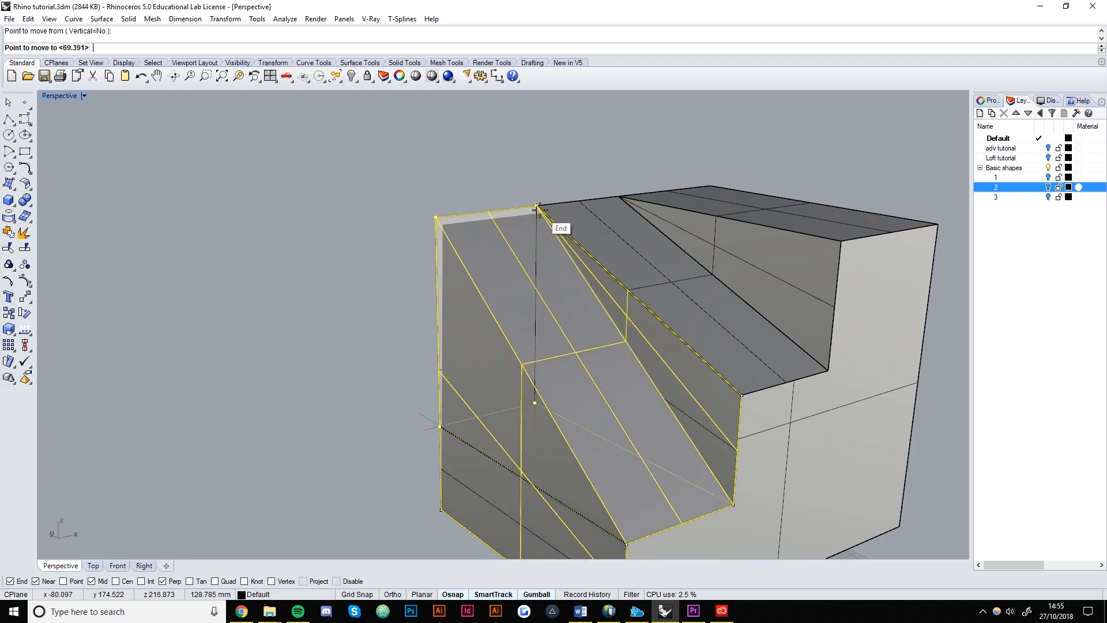
pyautogui.click(535, 205)
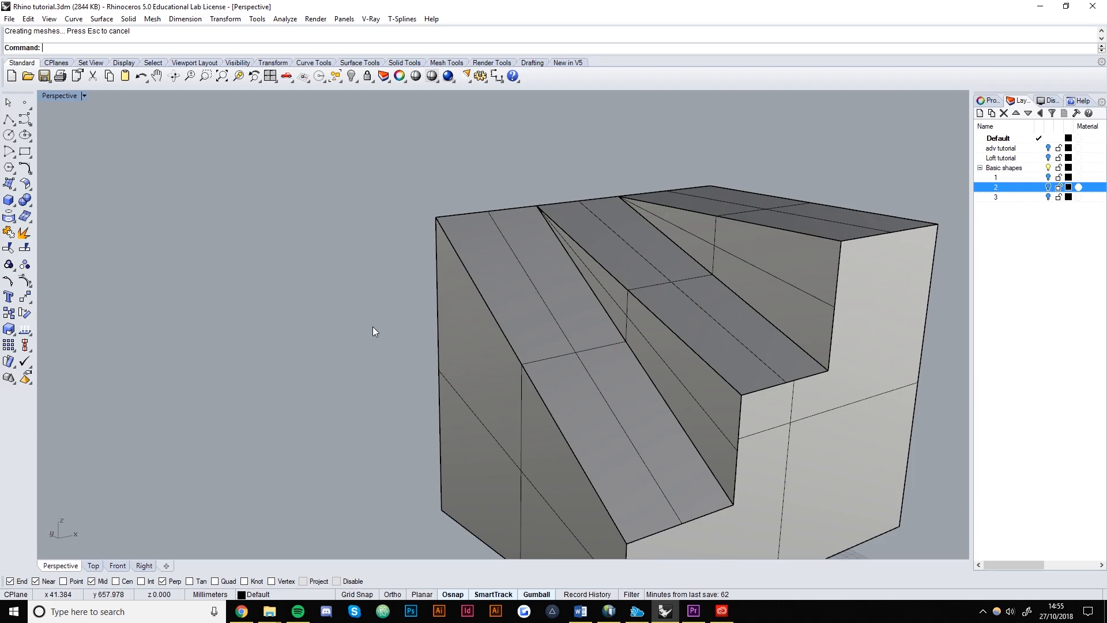
# Step: Examine the block's sloped treads and reshaped risers individually, and select all of its surfaces and curves
pyautogui.scroll(-9, 500, 293)
pyautogui.moveTo(500, 293); pyautogui.dragTo(637, 446, button='right')
pyautogui.scroll(5, 526, 392)
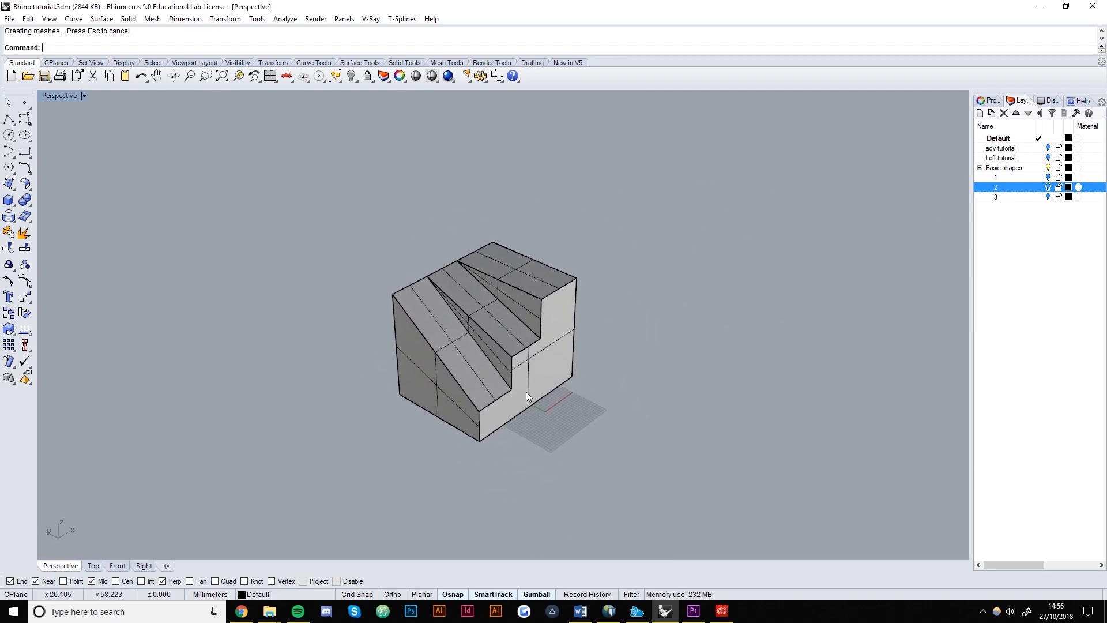
pyautogui.keyDown('ctrl'); pyautogui.keyDown('shift'); pyautogui.click(514, 351); pyautogui.keyUp('shift'); pyautogui.keyUp('ctrl')
pyautogui.click(534, 238)
pyautogui.click(443, 286)
pyautogui.keyDown('ctrl'); pyautogui.keyDown('shift'); pyautogui.click(452, 393); pyautogui.keyUp('shift'); pyautogui.keyUp('ctrl')
pyautogui.keyDown('ctrl'); pyautogui.keyDown('shift'); pyautogui.click(284, 407); pyautogui.keyUp('shift'); pyautogui.keyUp('ctrl')
pyautogui.click(173, 337)
pyautogui.scroll(-3, 475, 272)
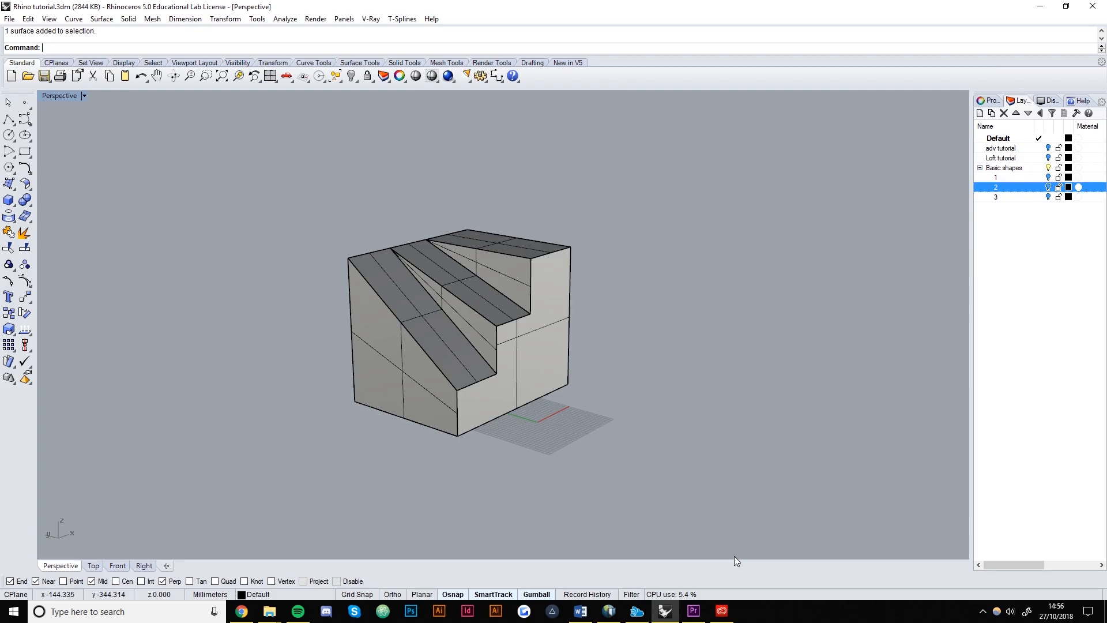
pyautogui.moveTo(228, 286); pyautogui.dragTo(228, 286)
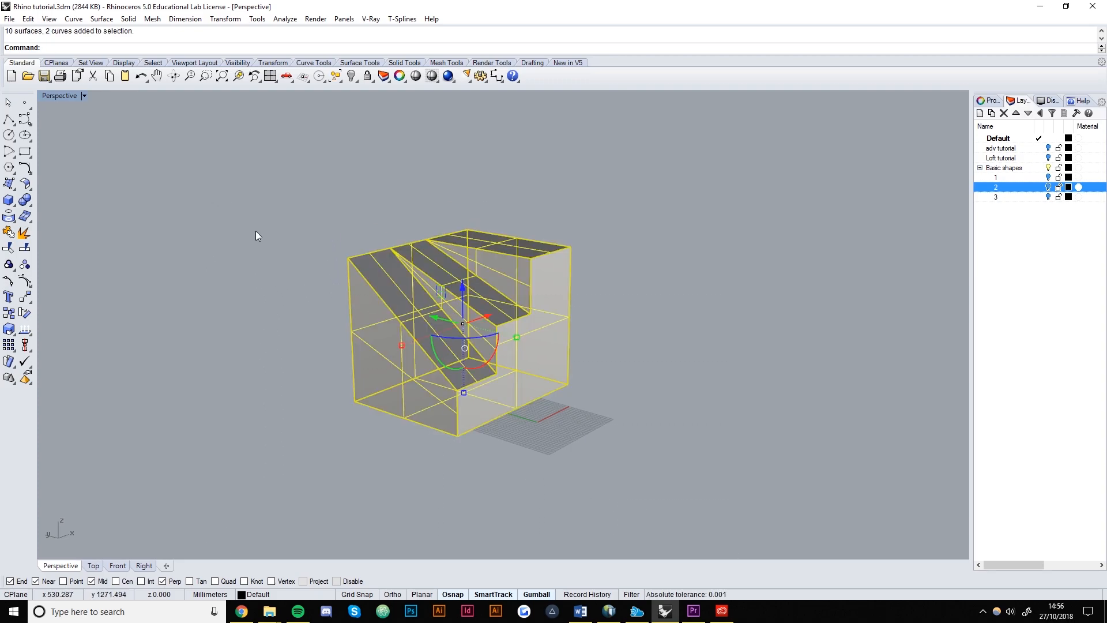
pyautogui.press('Return')
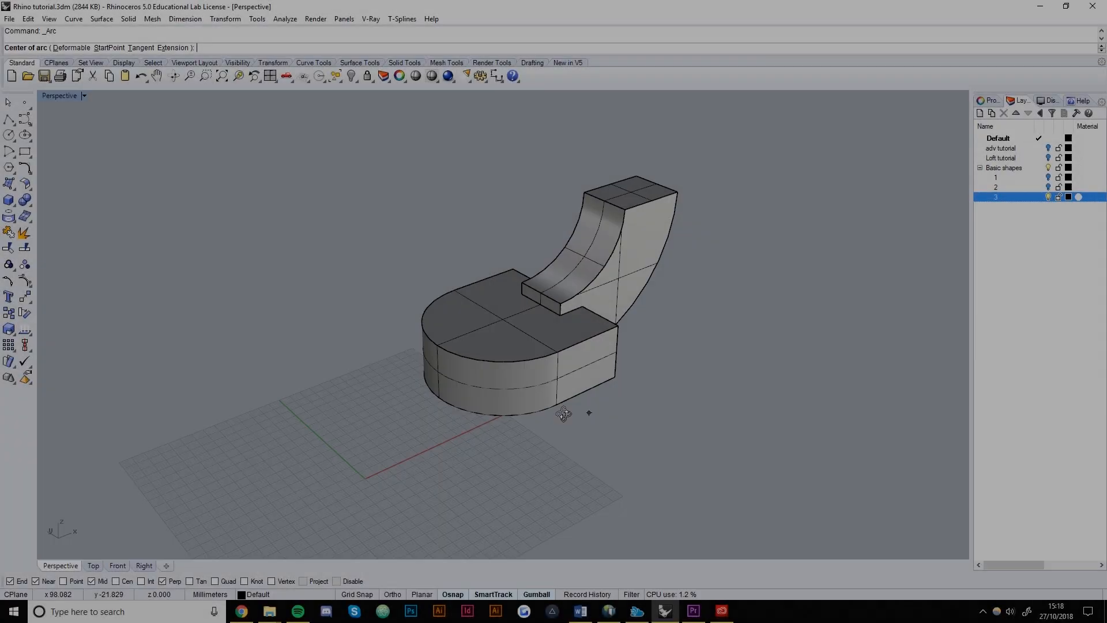
# Step: Cancel the arc command, hide layer 3 with the curved example shape and switch to the Top view
pyautogui.moveTo(563, 410); pyautogui.dragTo(611, 346, button='right')
pyautogui.press('Escape')
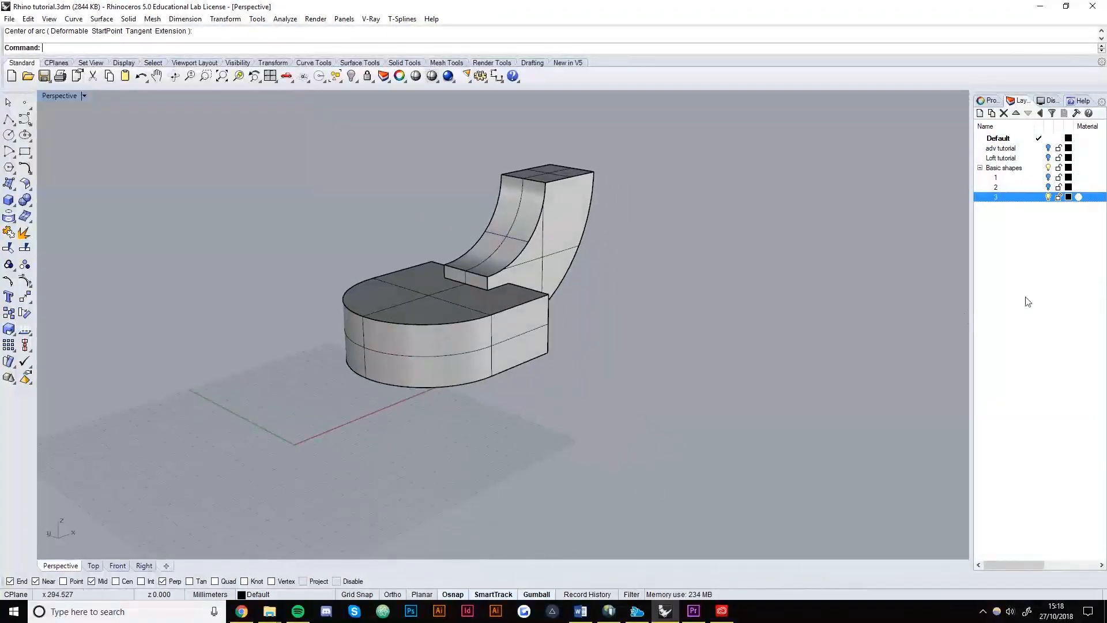
pyautogui.click(1049, 196)
pyautogui.click(93, 567)
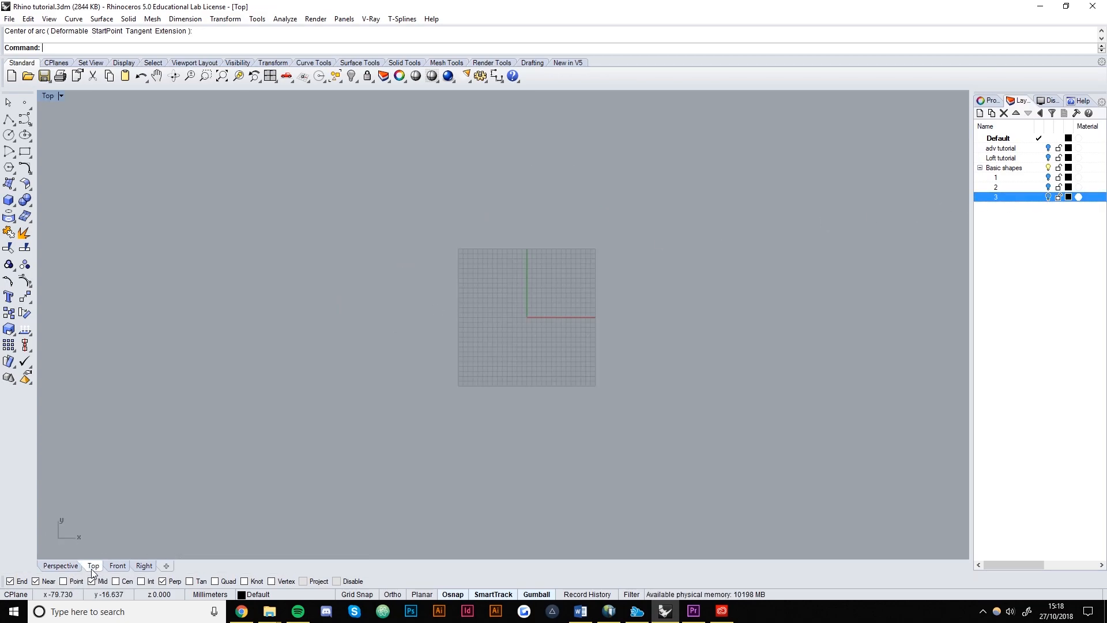
# Step: Draw a vertical line about 90 mm long beside the construction grid with the Polyline command
pyautogui.scroll(3, 505, 361)
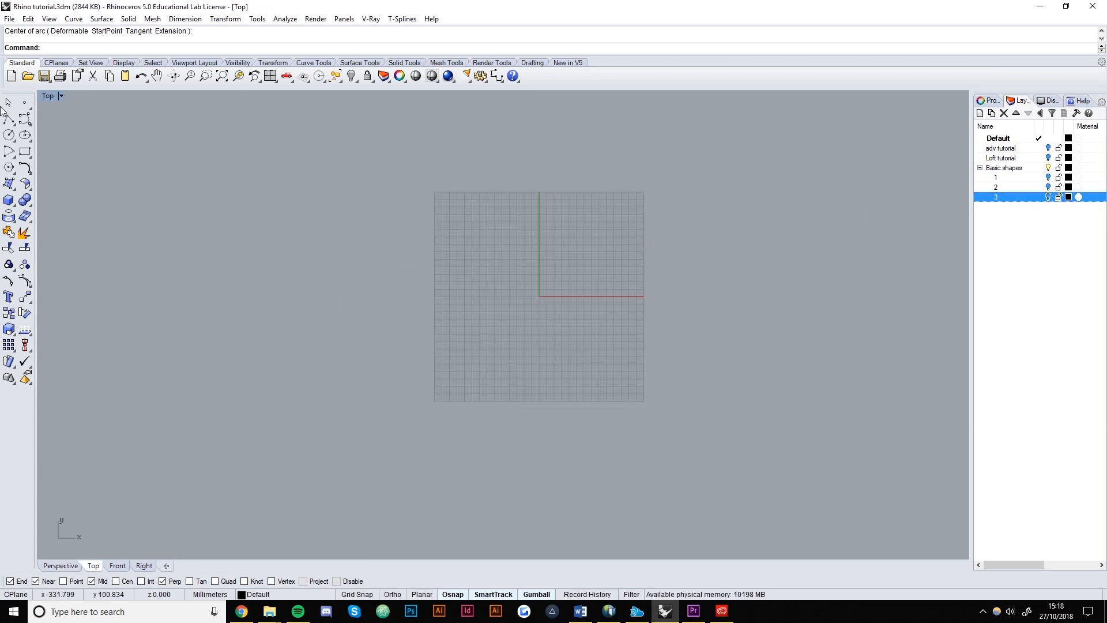
pyautogui.click(10, 119)
pyautogui.click(390, 259)
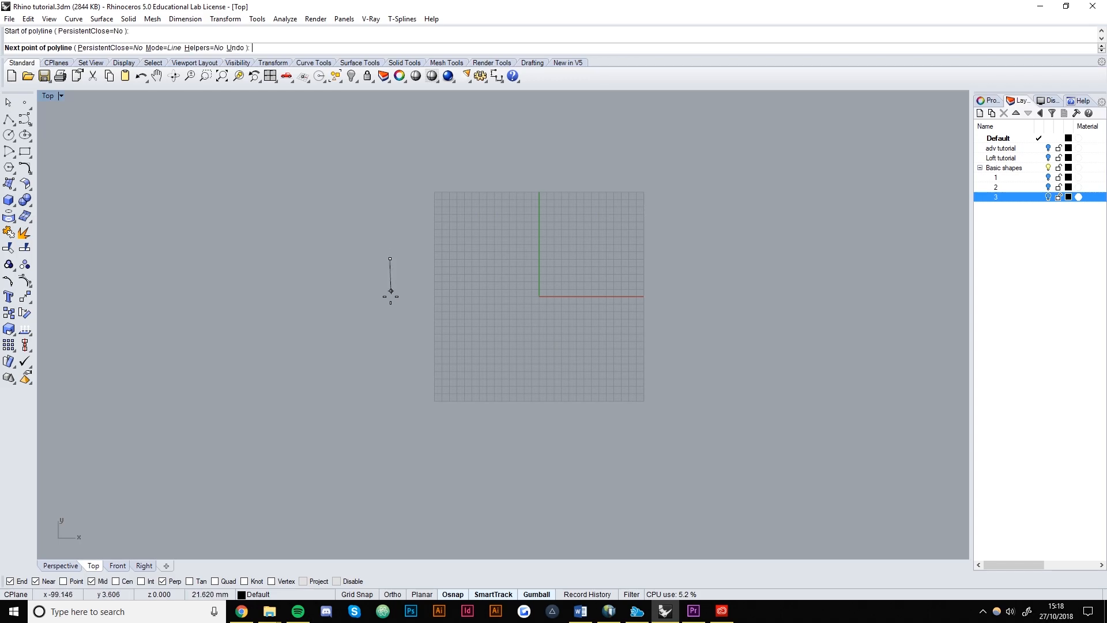
pyautogui.click(396, 394)
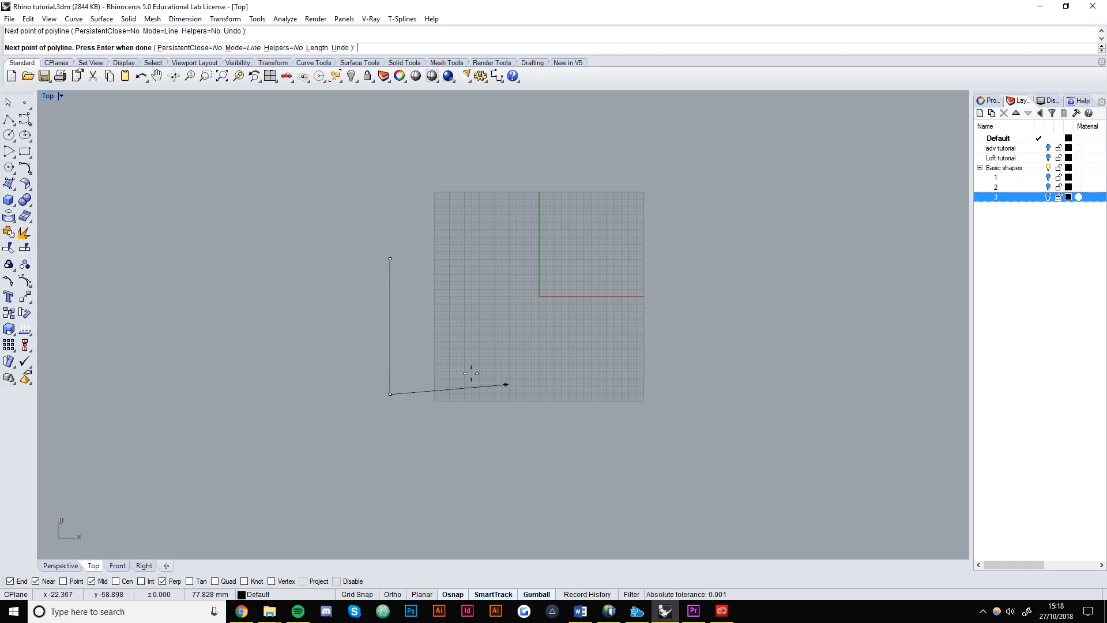
pyautogui.press('Return')
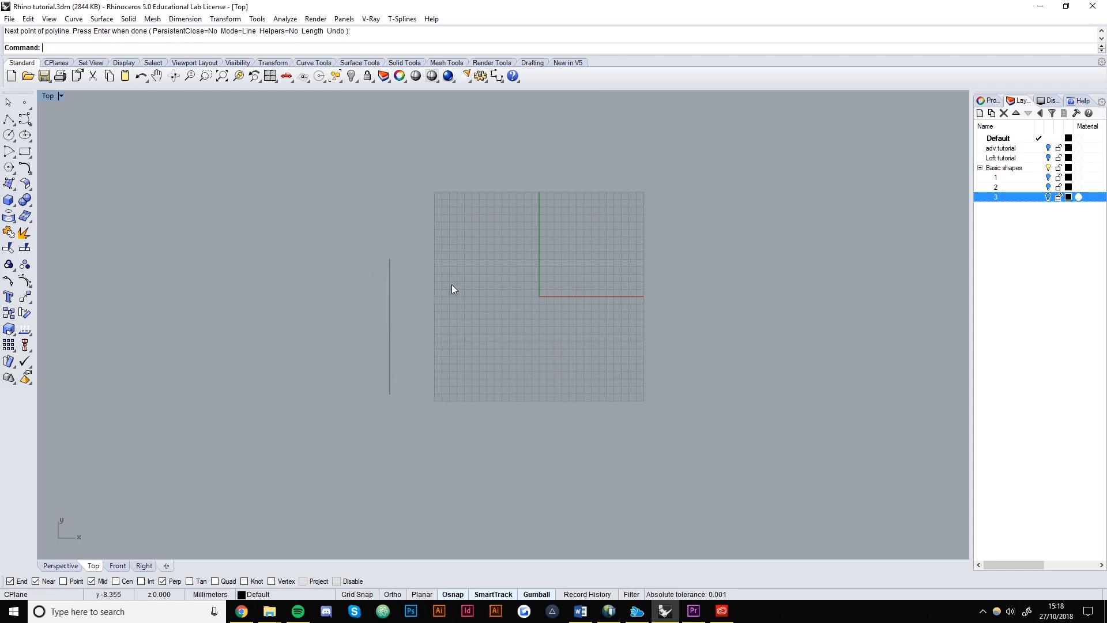
# Step: Draw a horizontal line about 29 mm long from the vertical line's upper end towards the grid, constrained with Ortho
pyautogui.press('Return')
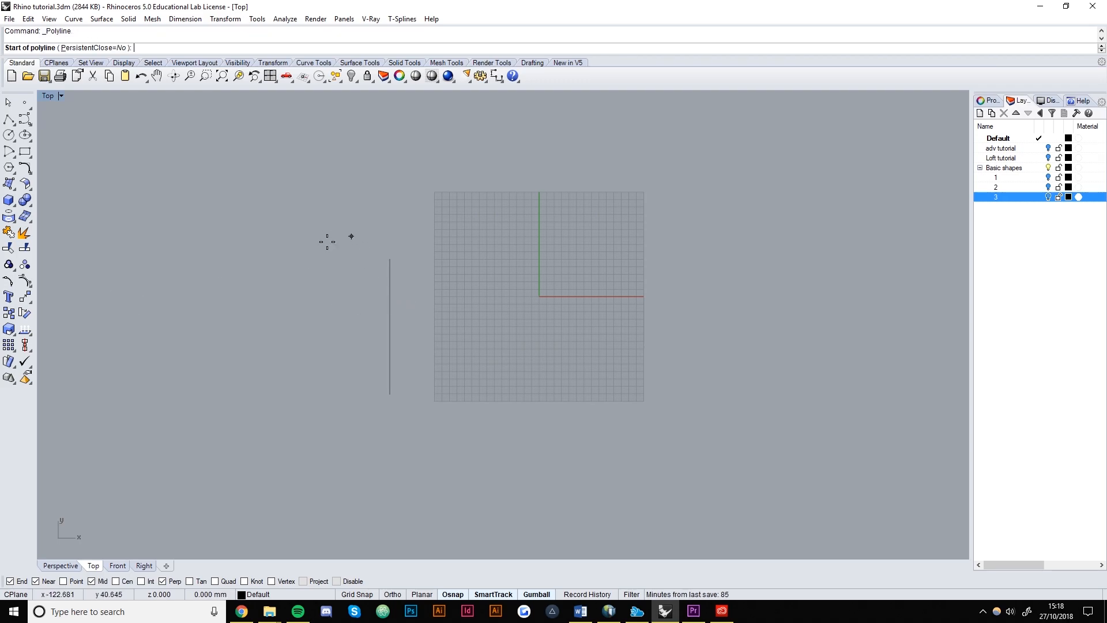
pyautogui.click(390, 259)
pyautogui.press('F8')
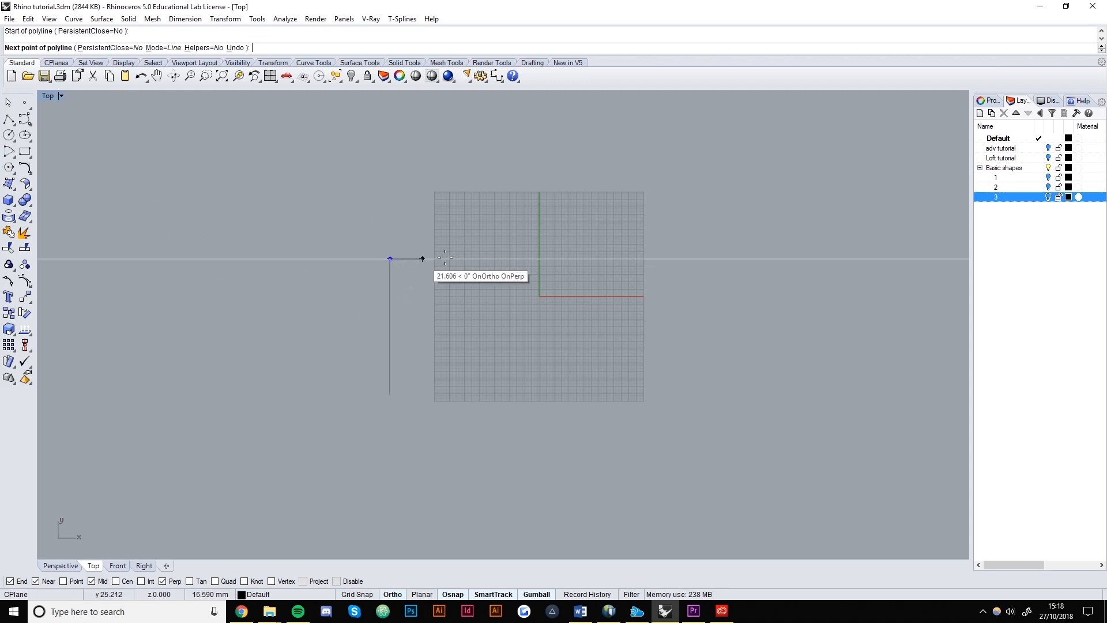
pyautogui.click(433, 258)
pyautogui.press('F8')
pyautogui.press('Return')
# Step: Draw a matching horizontal line from the vertical line's lower end, aligned with the free end of the upper horizontal line
pyautogui.press('Return')
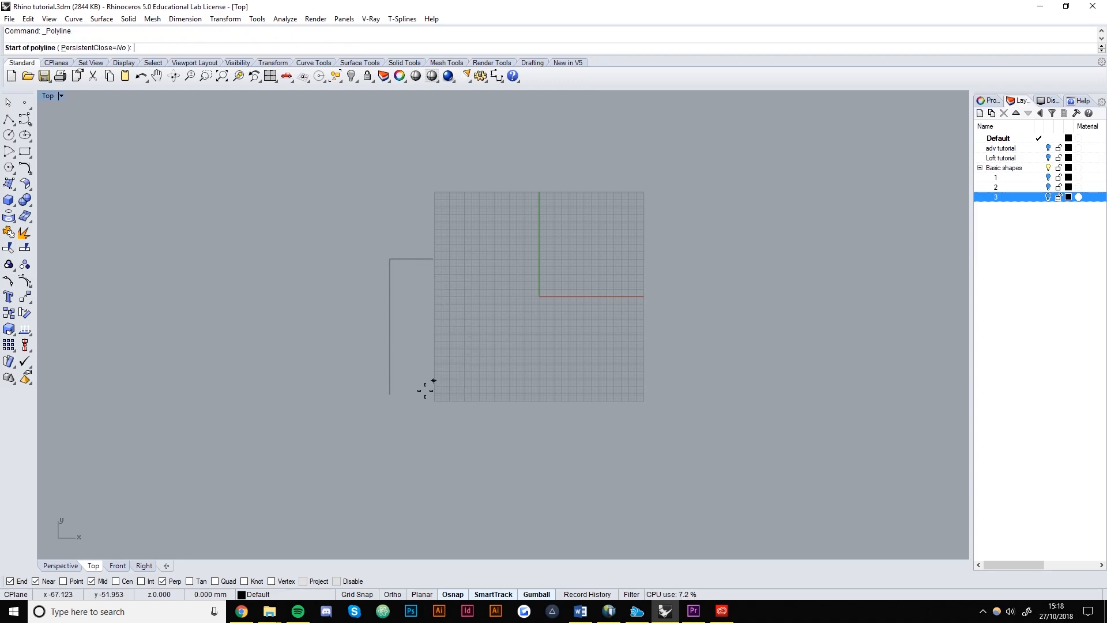
pyautogui.click(390, 395)
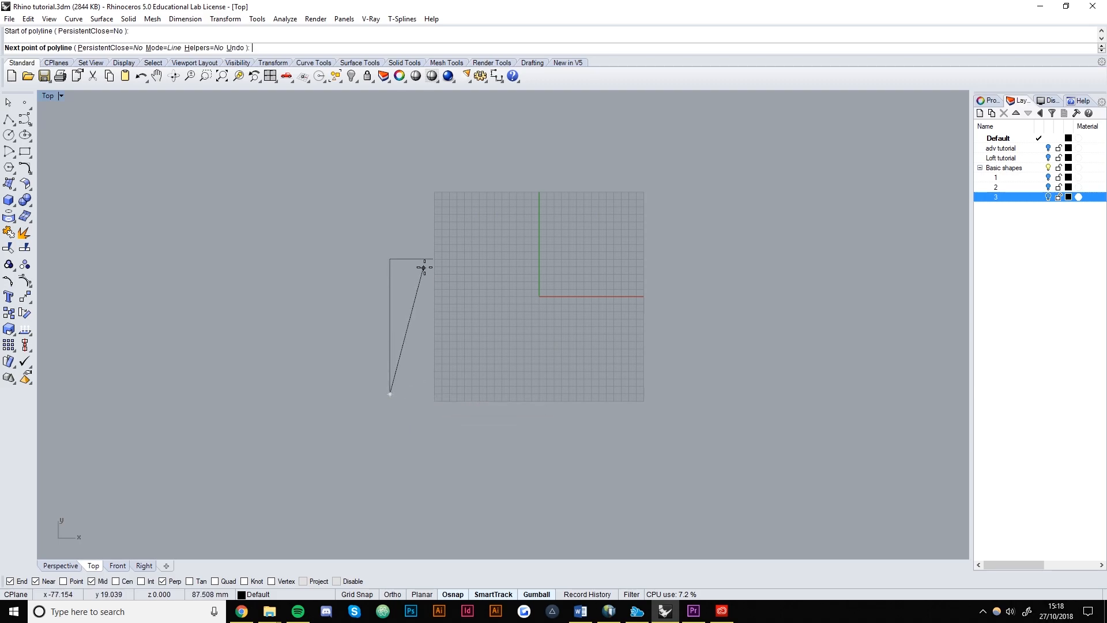
pyautogui.click(433, 395)
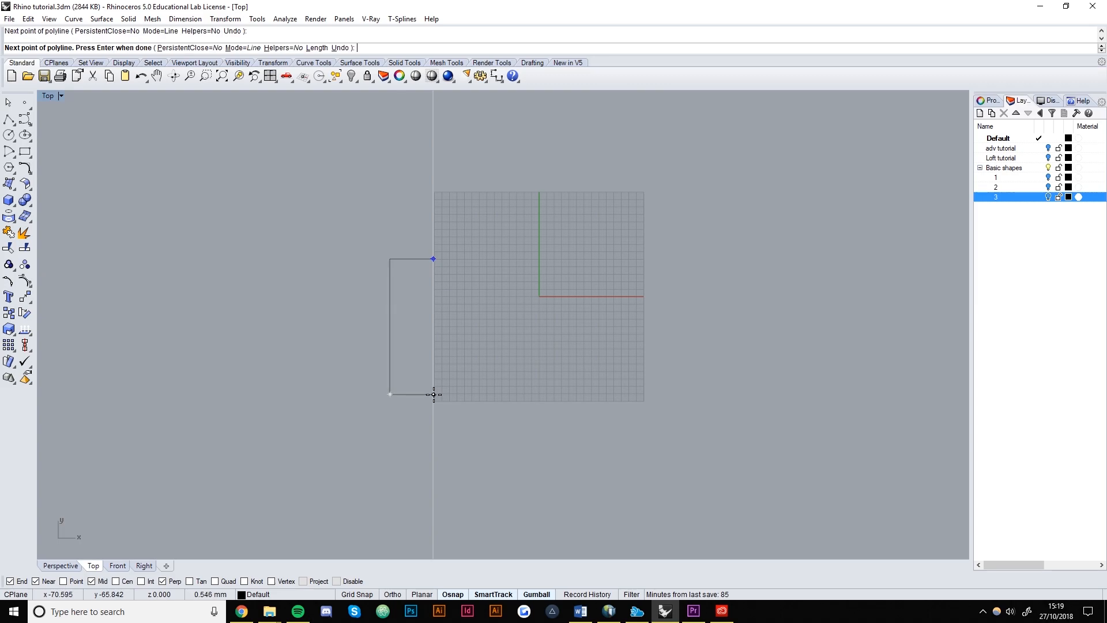
pyautogui.press('Return')
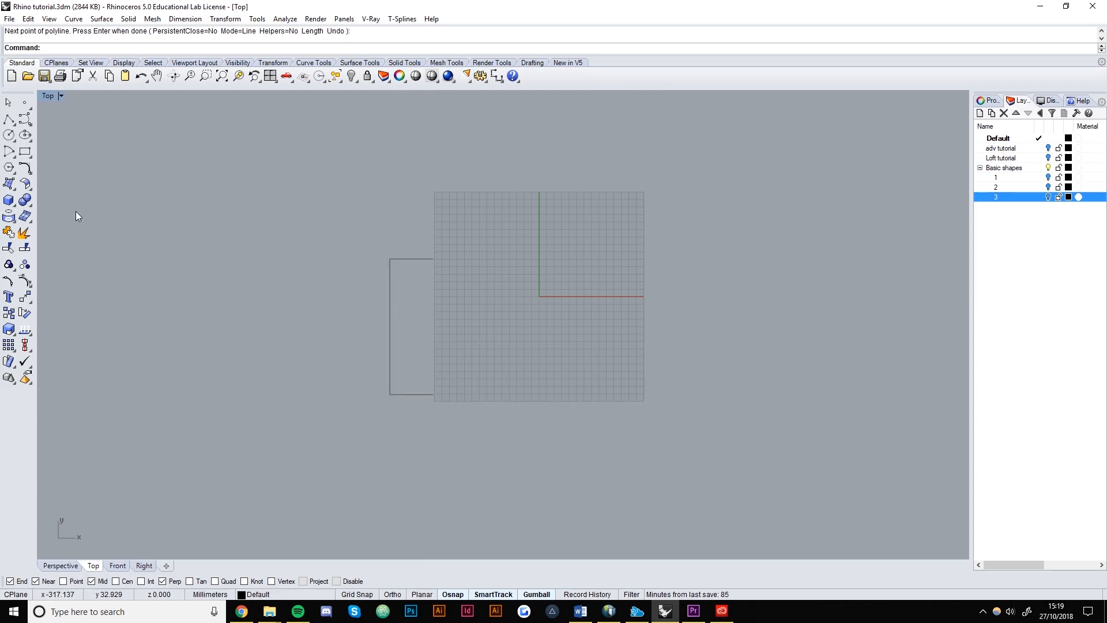
# Step: Close the open side with a semicircular arc centred midway between the two horizontal lines' free ends
pyautogui.click(9, 151)
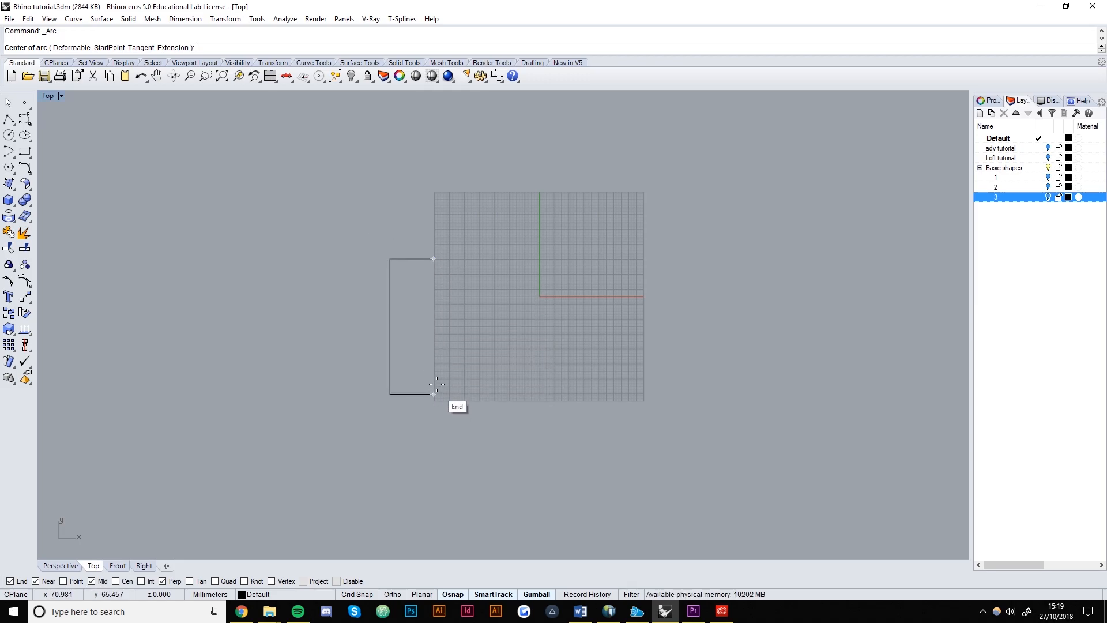
pyautogui.click(434, 326)
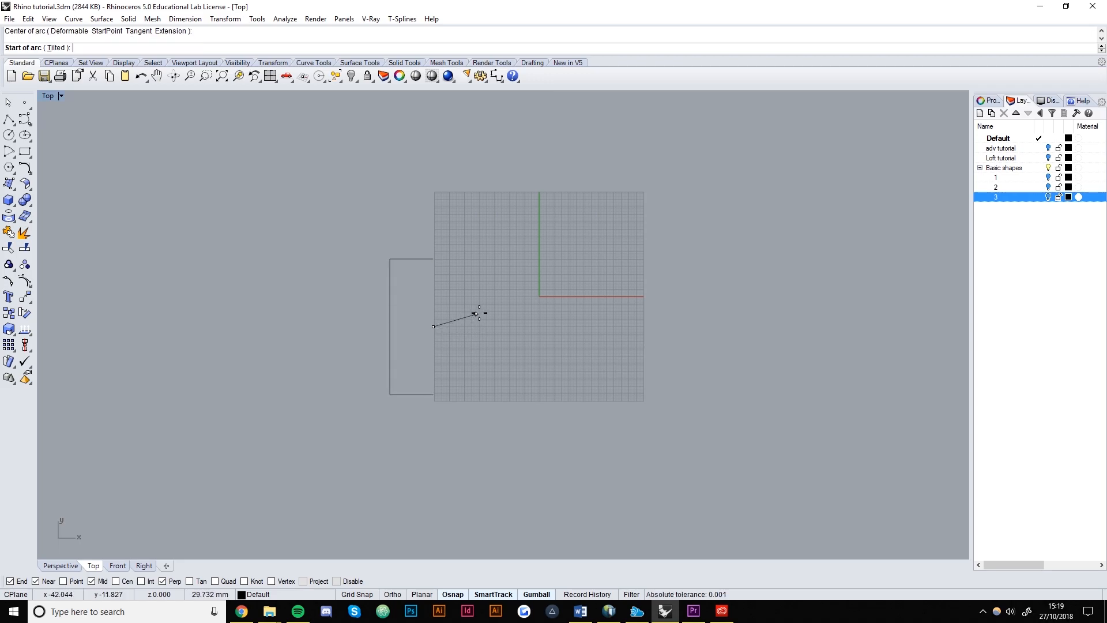
pyautogui.click(434, 260)
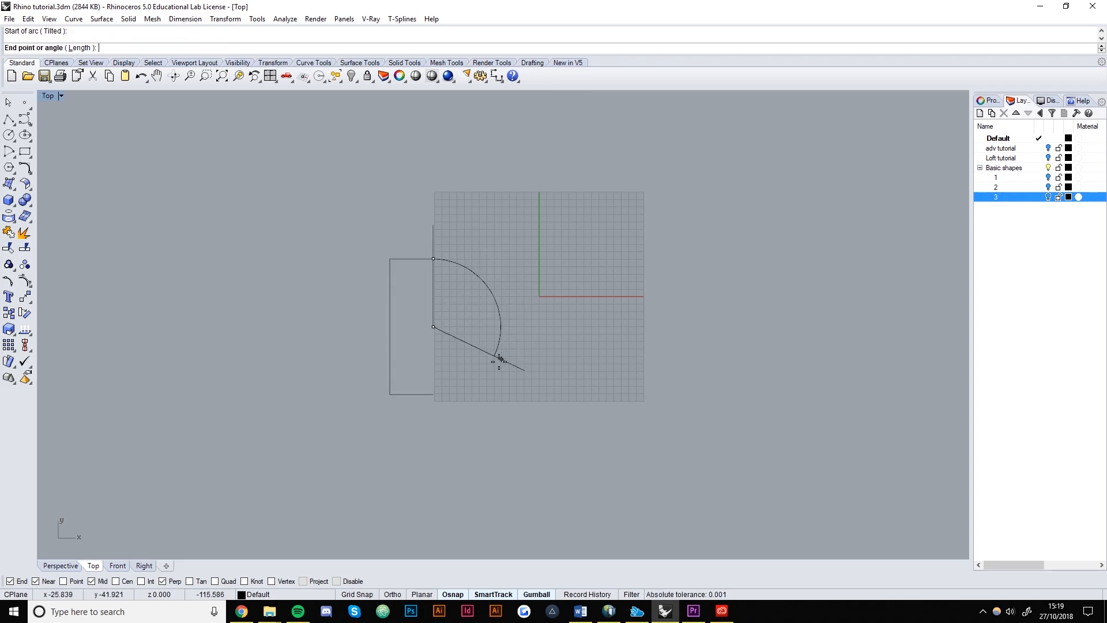
pyautogui.click(434, 395)
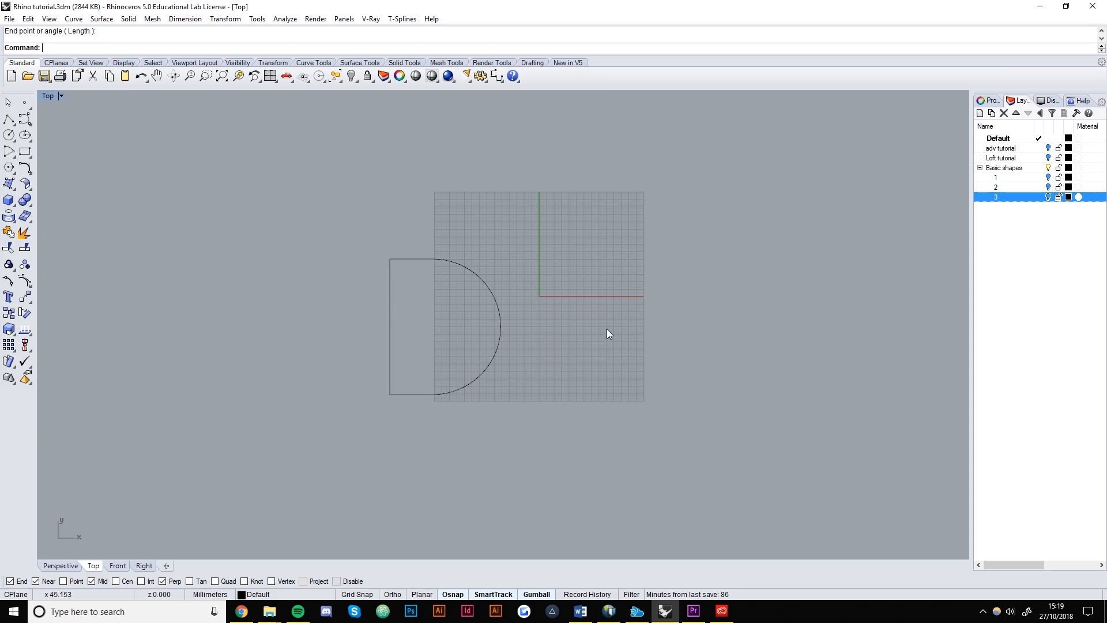
# Step: Join the three lines and the arc into one closed curve
pyautogui.moveTo(338, 348); pyautogui.dragTo(293, 223)
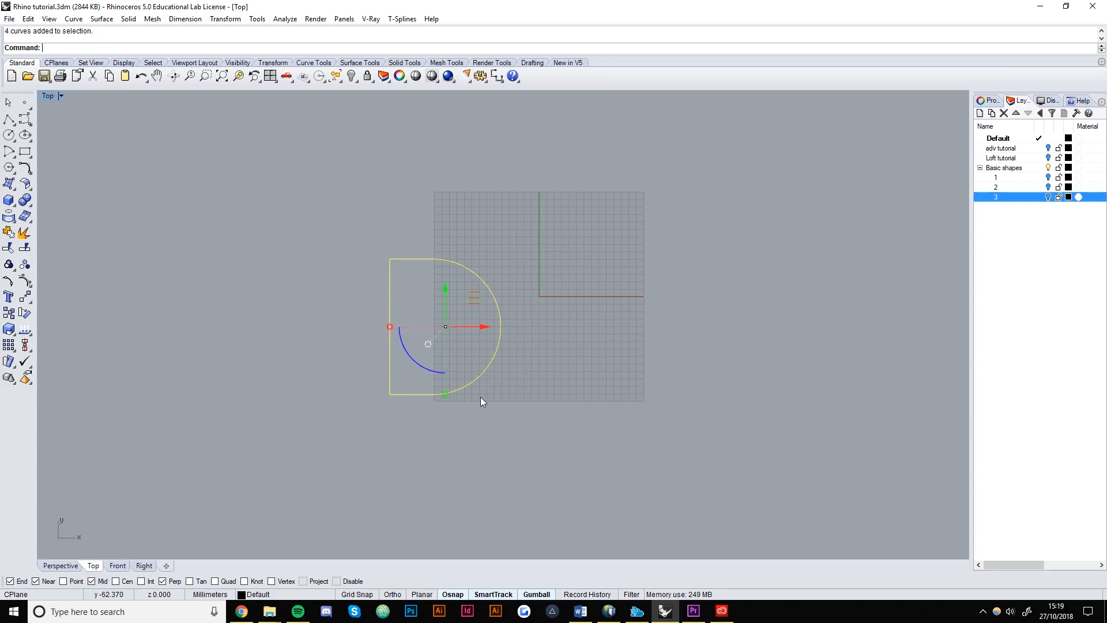
pyautogui.write('Joimn')
pyautogui.press('BackSpace')
pyautogui.press('BackSpace')
pyautogui.write('n')
pyautogui.press('Return')
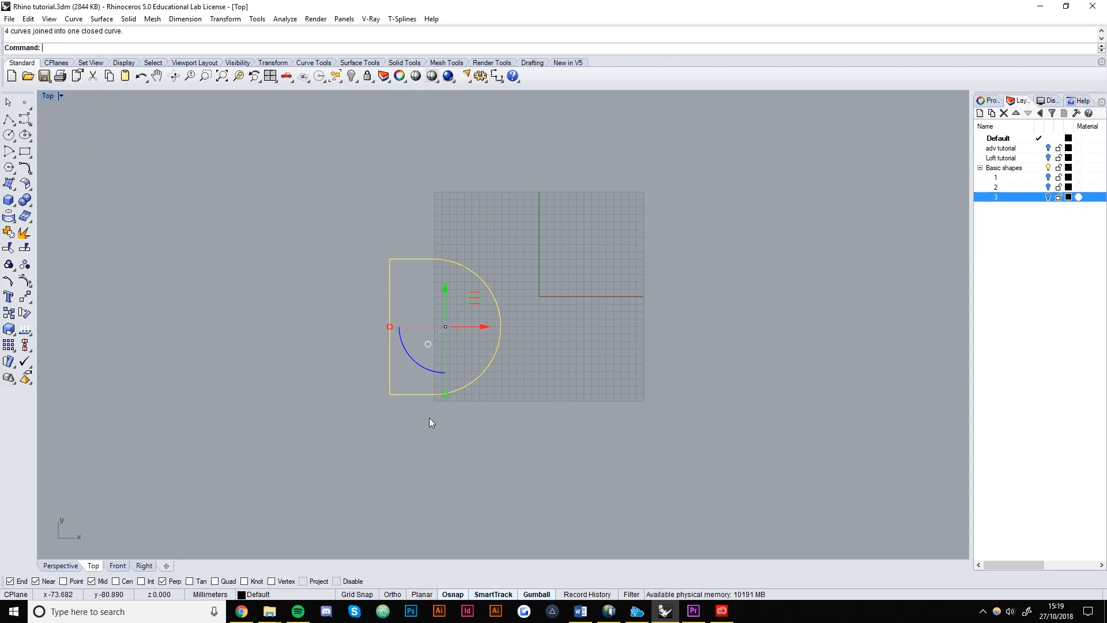
pyautogui.press('Return')
# Step: Move the closed D-shaped curve along the X axis to the opposite side of the grid and deselect it
pyautogui.click(482, 343)
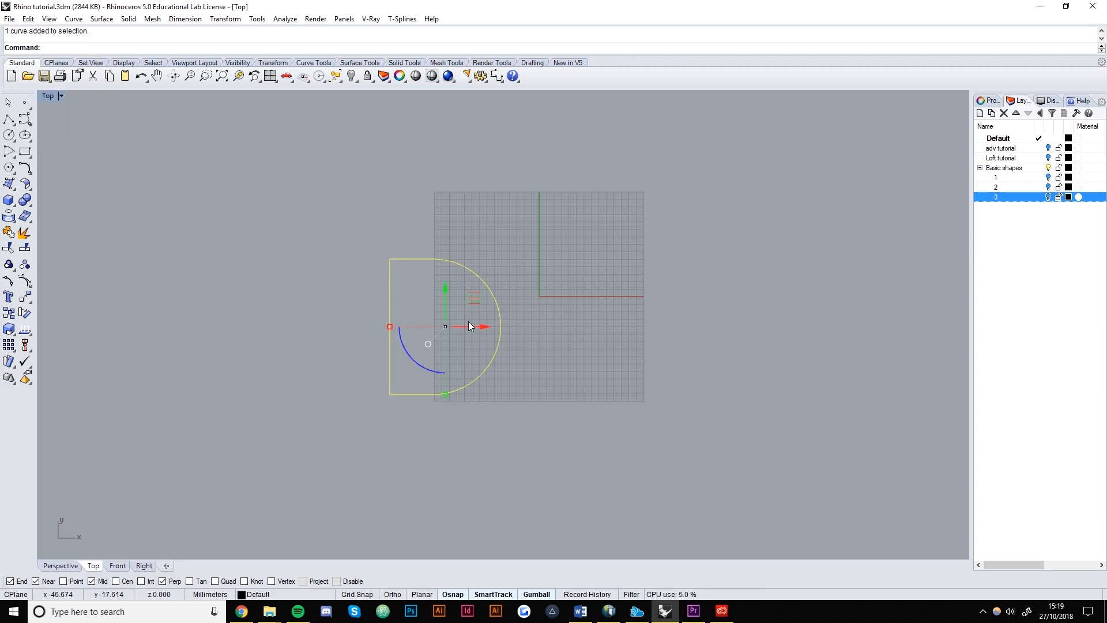
pyautogui.moveTo(482, 327); pyautogui.dragTo(681, 327)
pyautogui.click(521, 400)
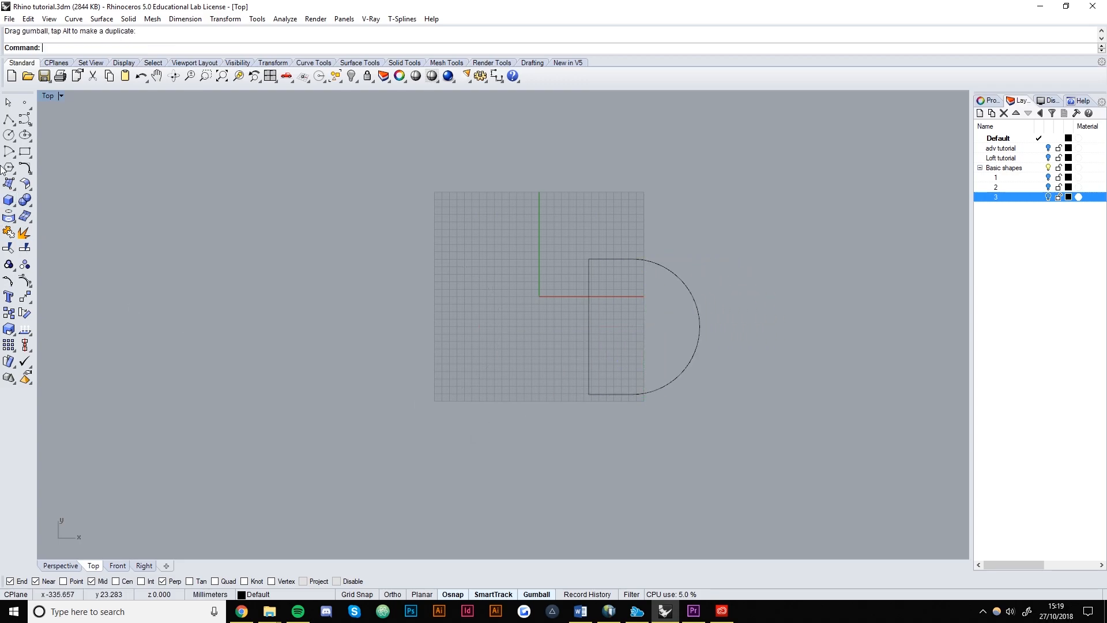
# Step: Draw a vertical line about 81 mm long in the free space on the other side of the grid with Ortho
pyautogui.click(9, 119)
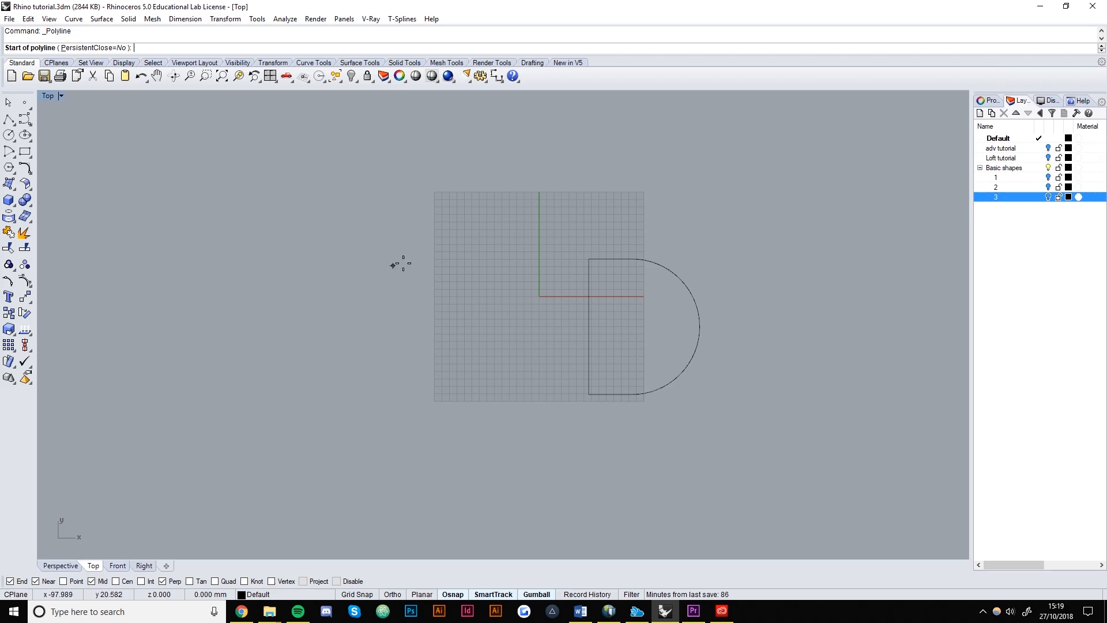
pyautogui.click(349, 394)
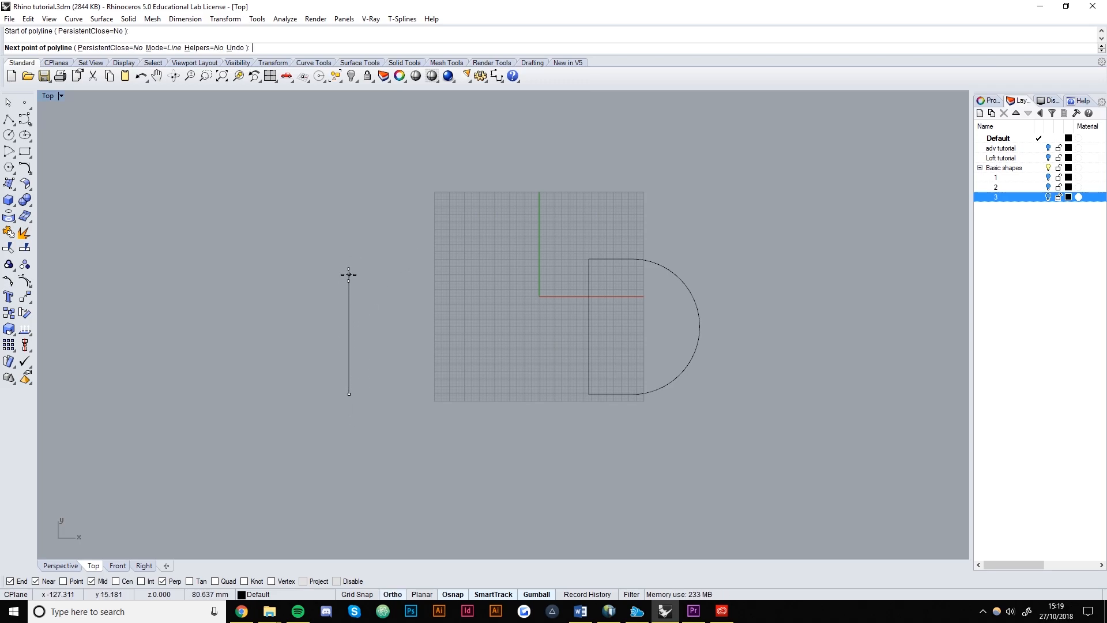
pyautogui.click(348, 272)
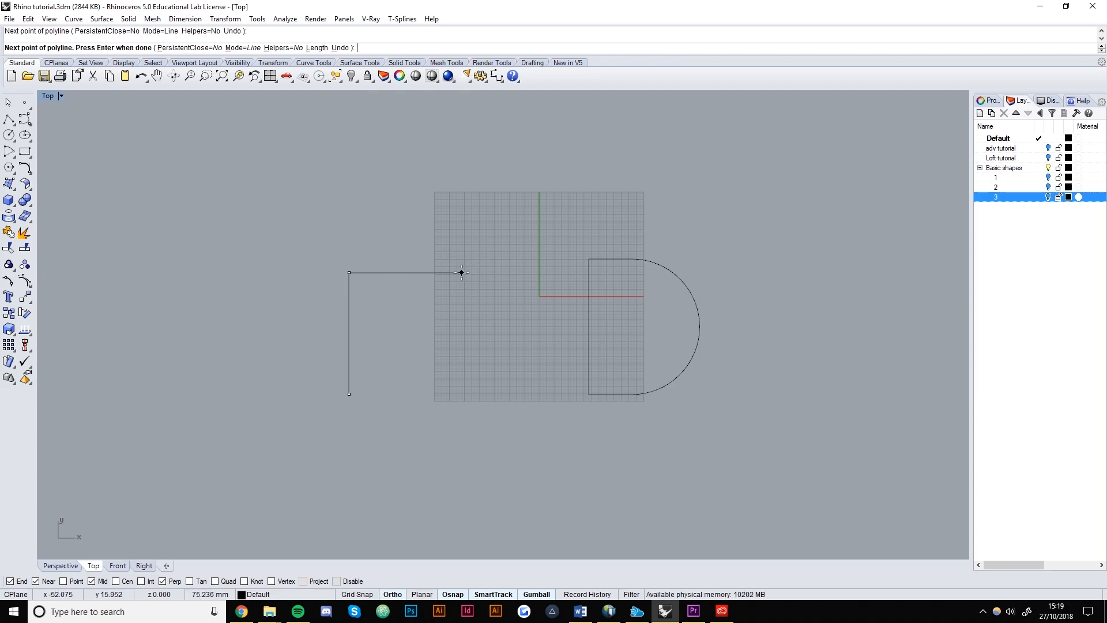
pyautogui.press('Return')
# Step: Copy the vertical line from its lower end to its upper end so the copy continues straight above it
pyautogui.click(348, 352)
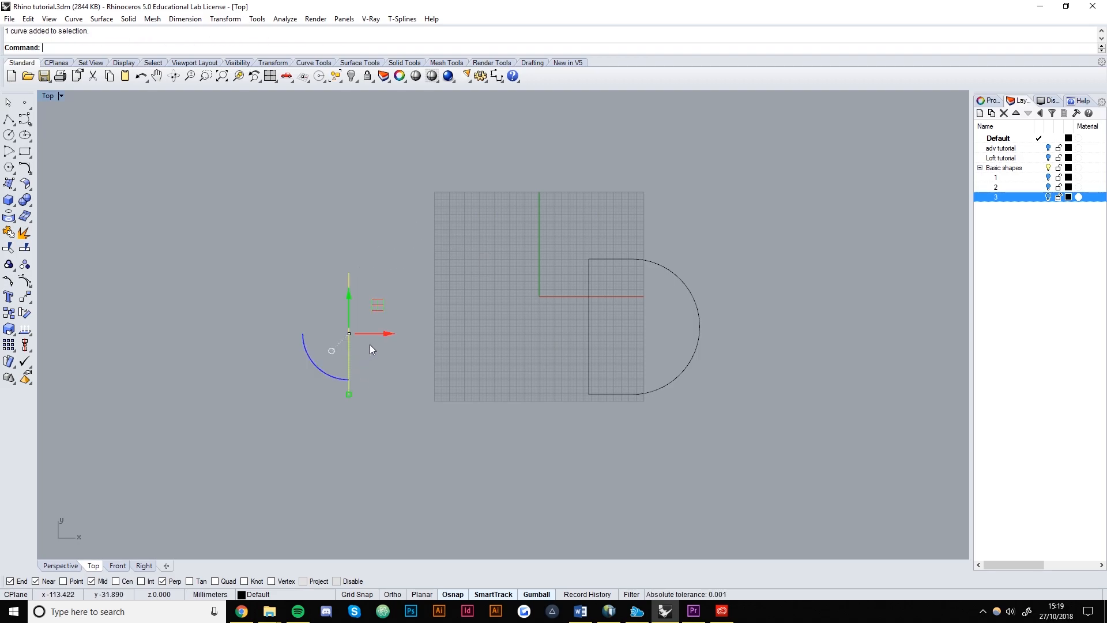
pyautogui.write('Copy')
pyautogui.press('Return')
pyautogui.click(349, 394)
pyautogui.click(348, 273)
pyautogui.press('Escape')
pyautogui.press('Escape')
# Step: Rotate the upper copy about the shared endpoint until it runs horizontally towards the grid, forming a right-angled corner
pyautogui.click(346, 226)
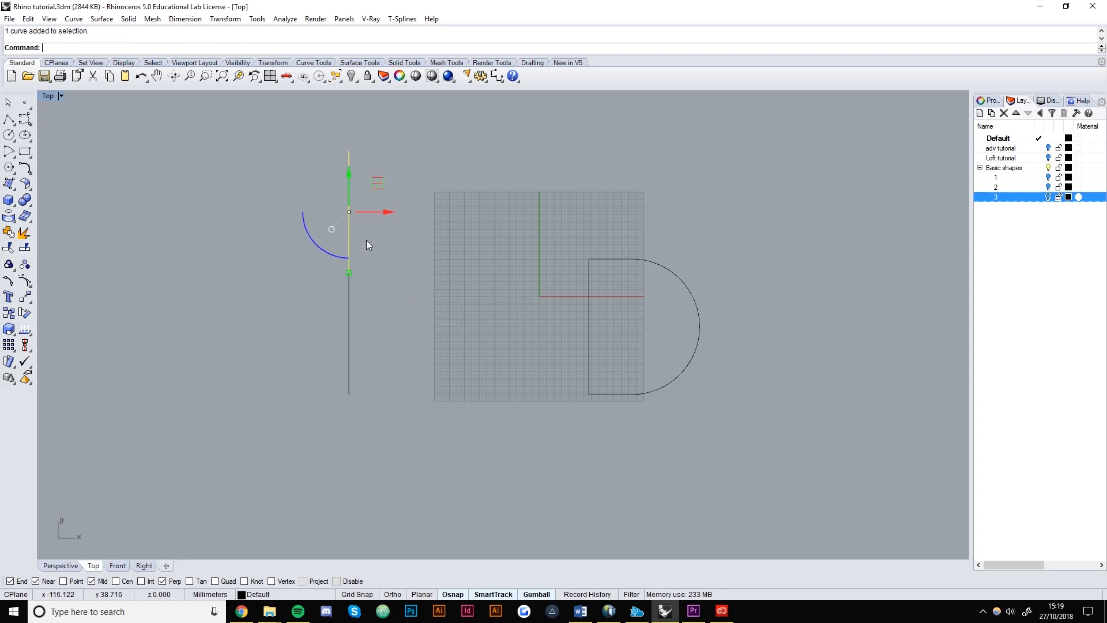
pyautogui.write('Rotate')
pyautogui.press('Return')
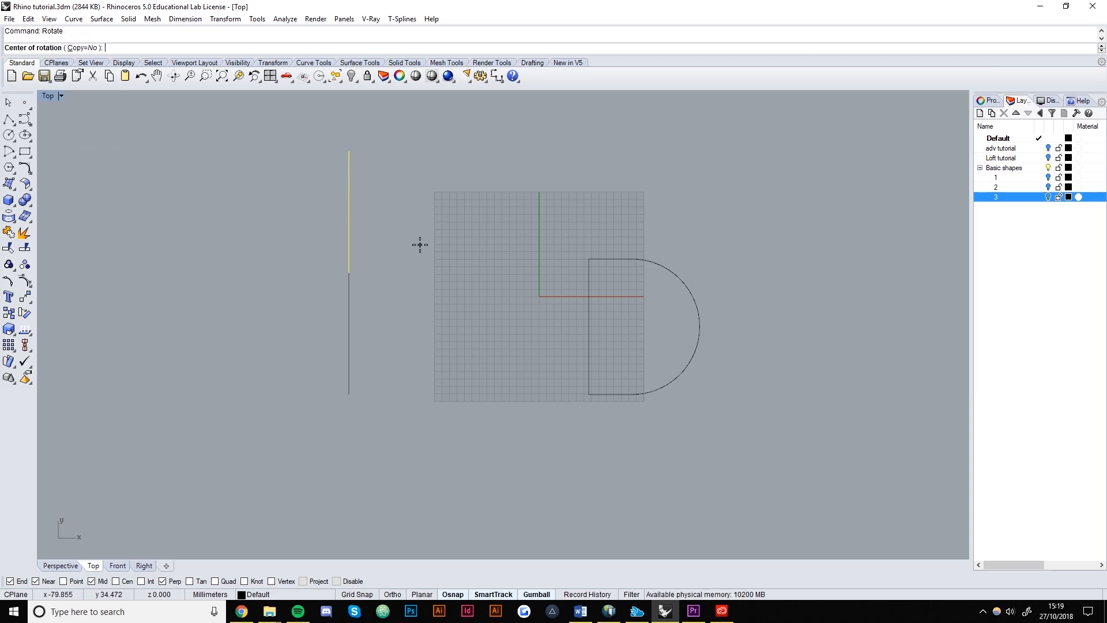
pyautogui.click(349, 272)
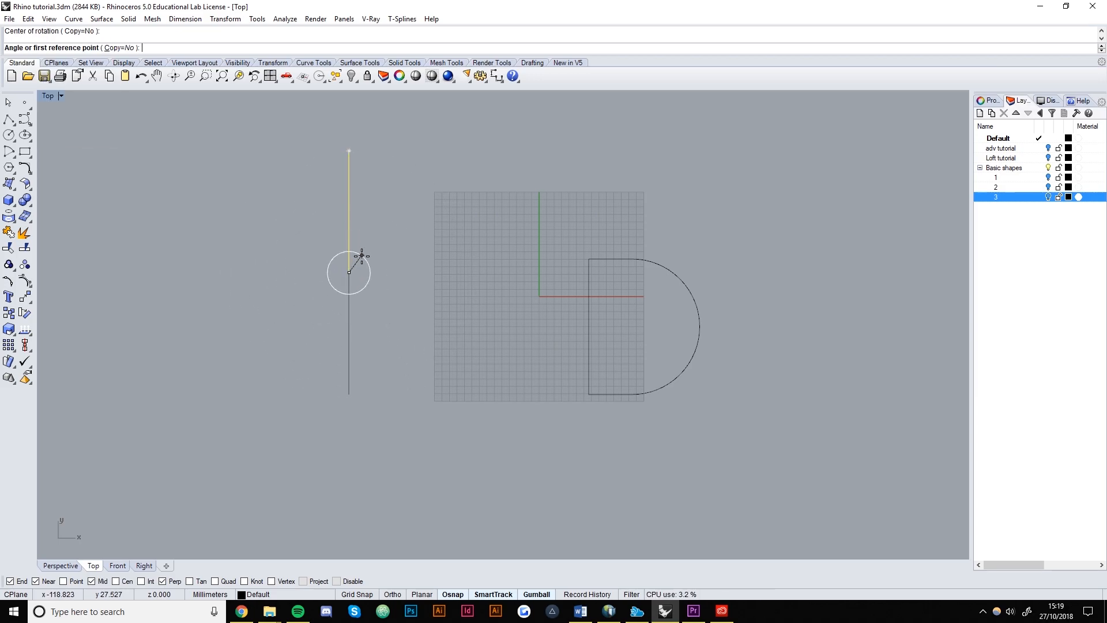
pyautogui.click(349, 151)
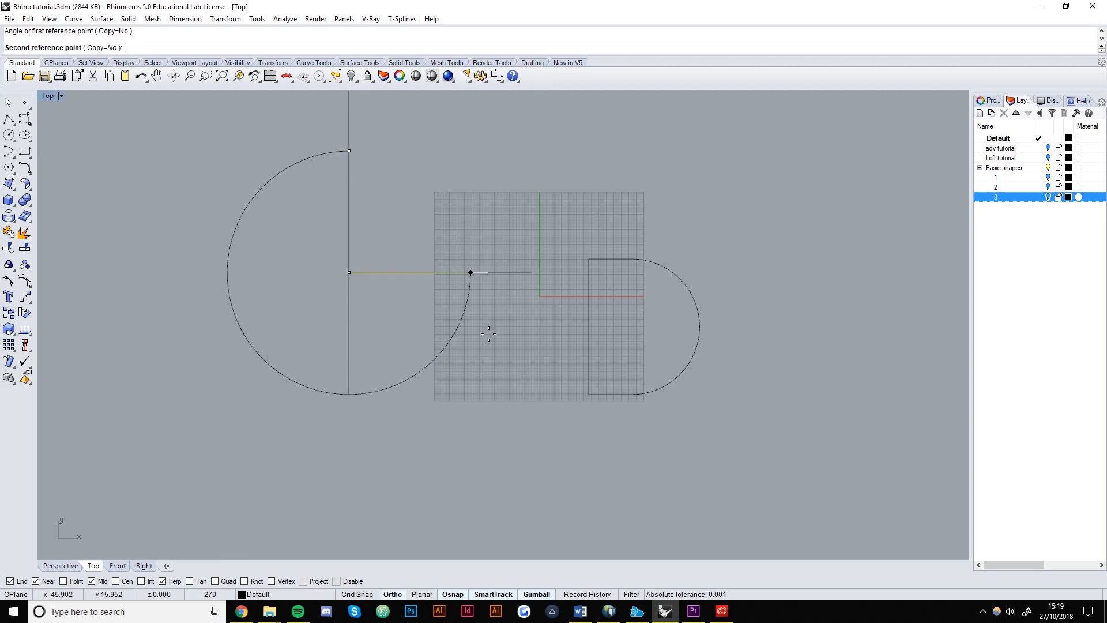
pyautogui.click(468, 273)
pyautogui.click(444, 372)
pyautogui.moveTo(481, 427); pyautogui.dragTo(443, 368, button='right')
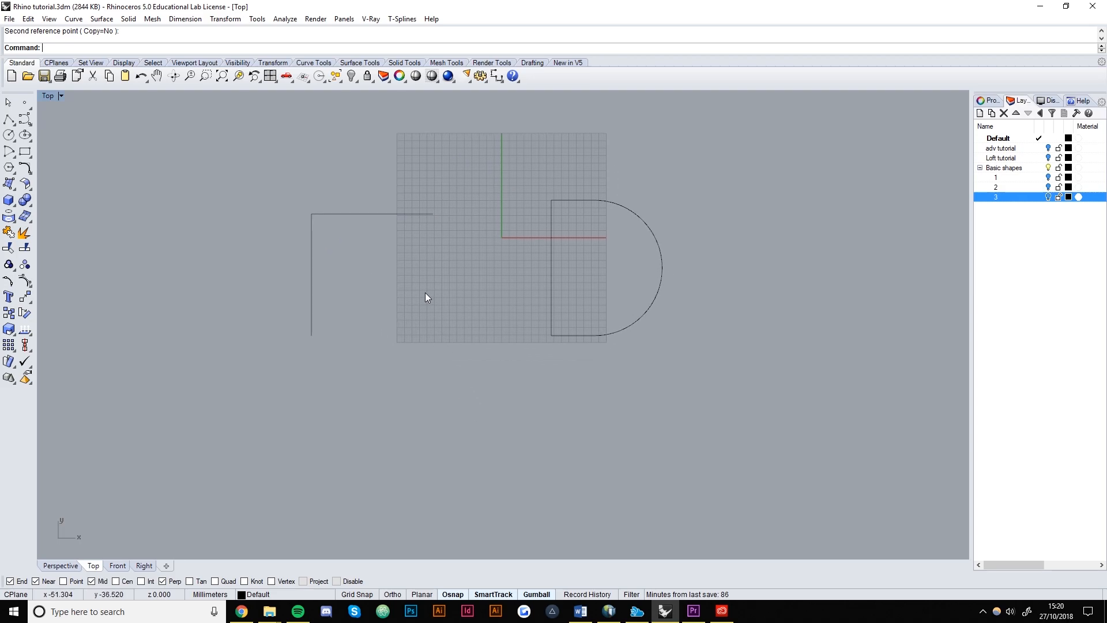
pyautogui.moveTo(309, 247); pyautogui.dragTo(261, 186)
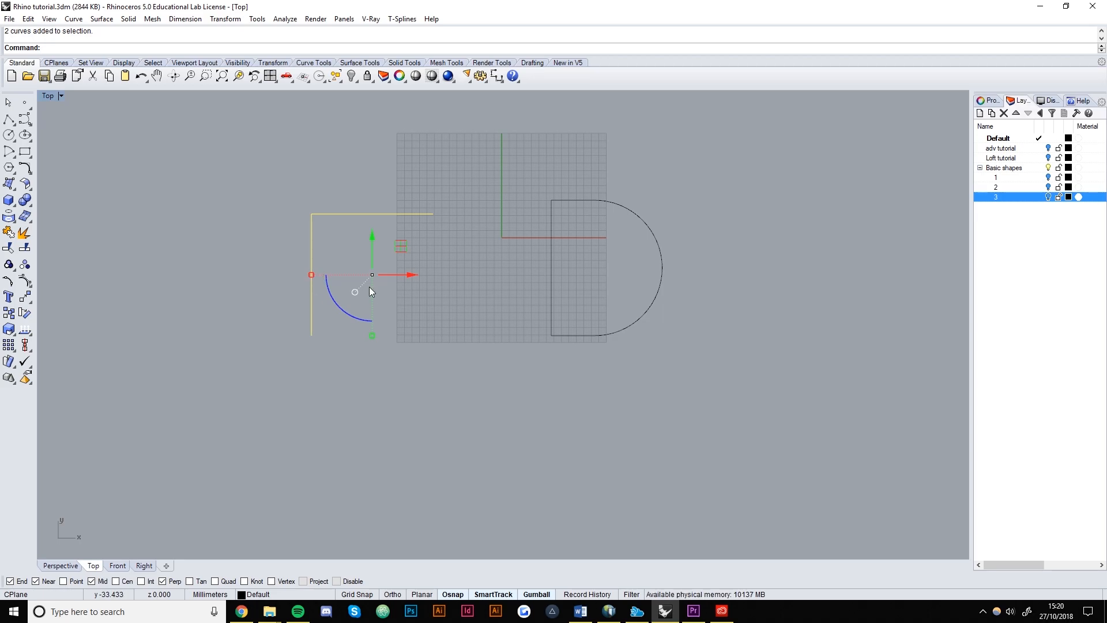
pyautogui.click(420, 313)
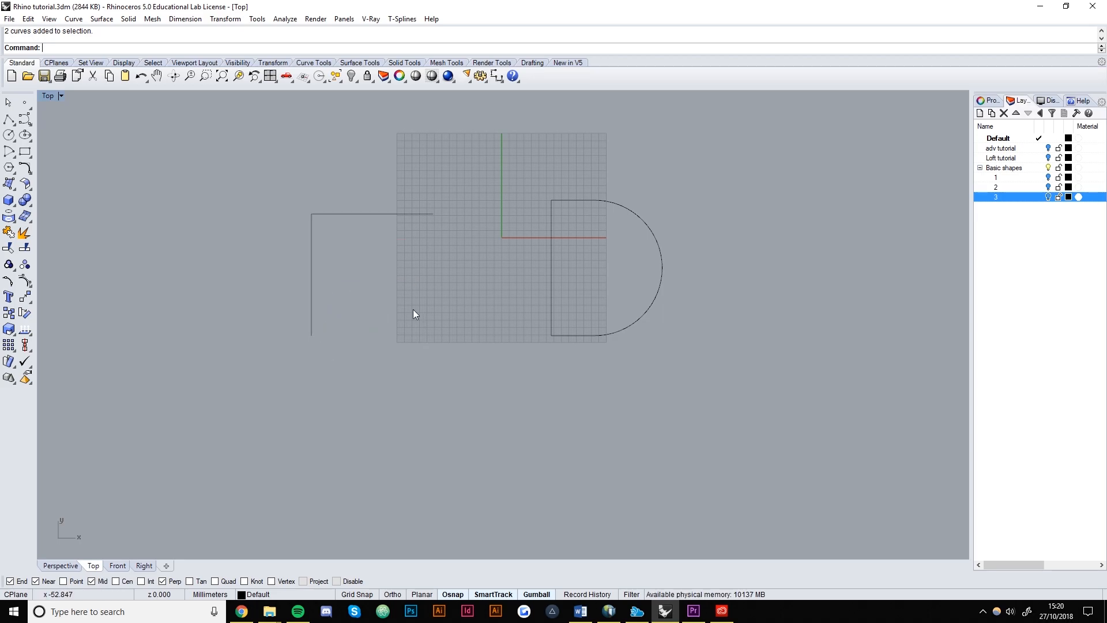
# Step: Draw a quarter-circle arc centred on the corner, from the vertical line's lower end to the horizontal line's free end
pyautogui.click(9, 151)
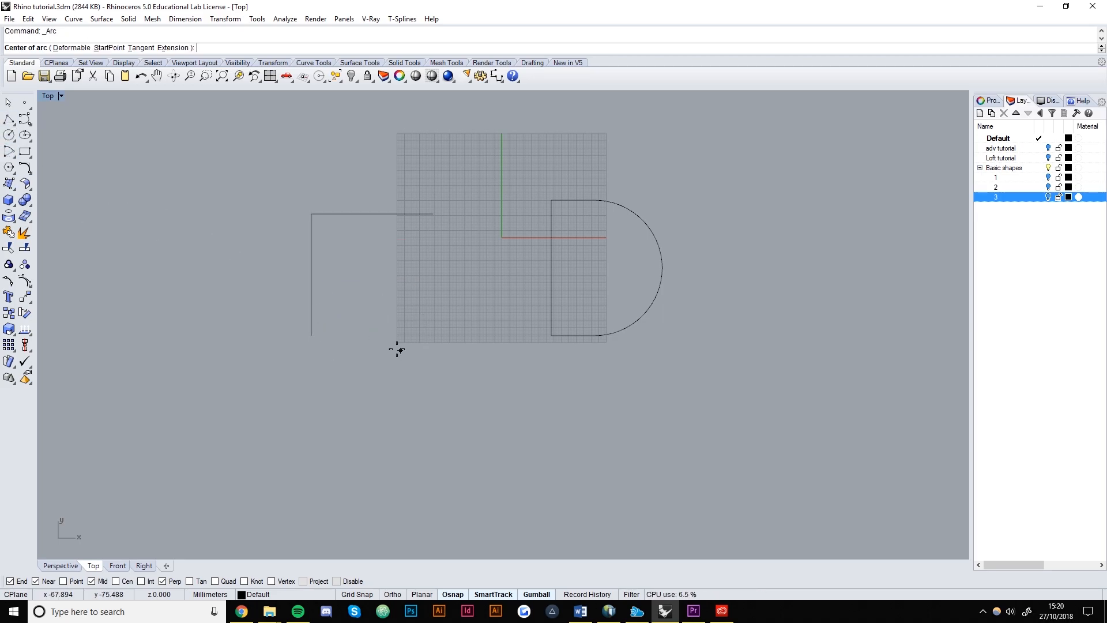
pyautogui.click(312, 214)
pyautogui.click(312, 335)
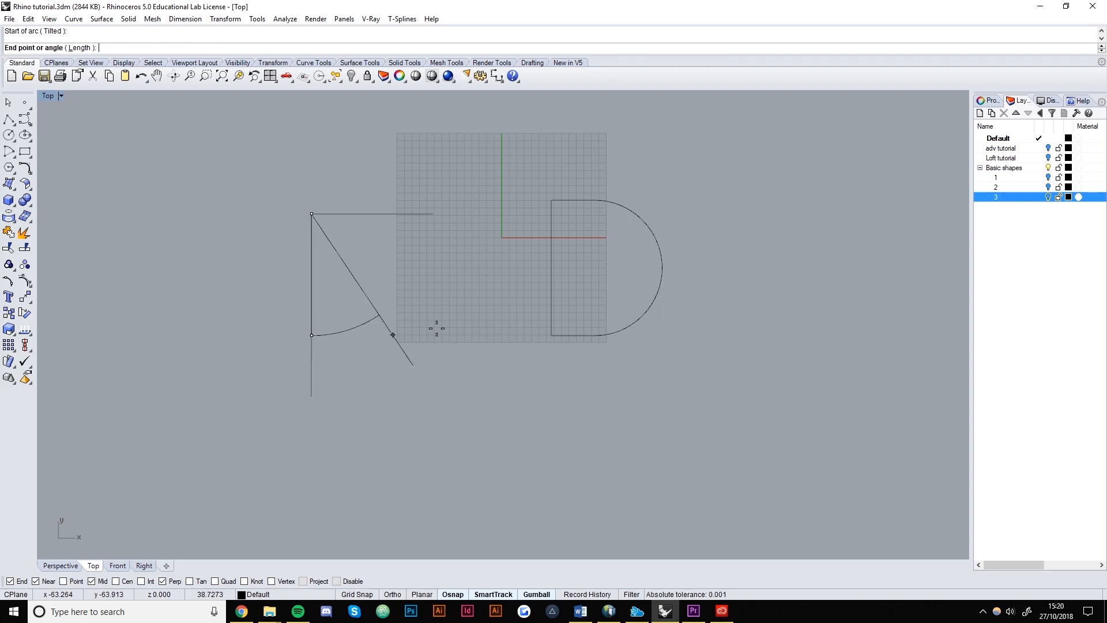
pyautogui.click(433, 214)
# Step: Offset the quarter-circle arc inward, towards the corner, by about 36 mm using two picked distance points
pyautogui.click(398, 301)
pyautogui.click(379, 271)
pyautogui.click(387, 308)
pyautogui.write('O')
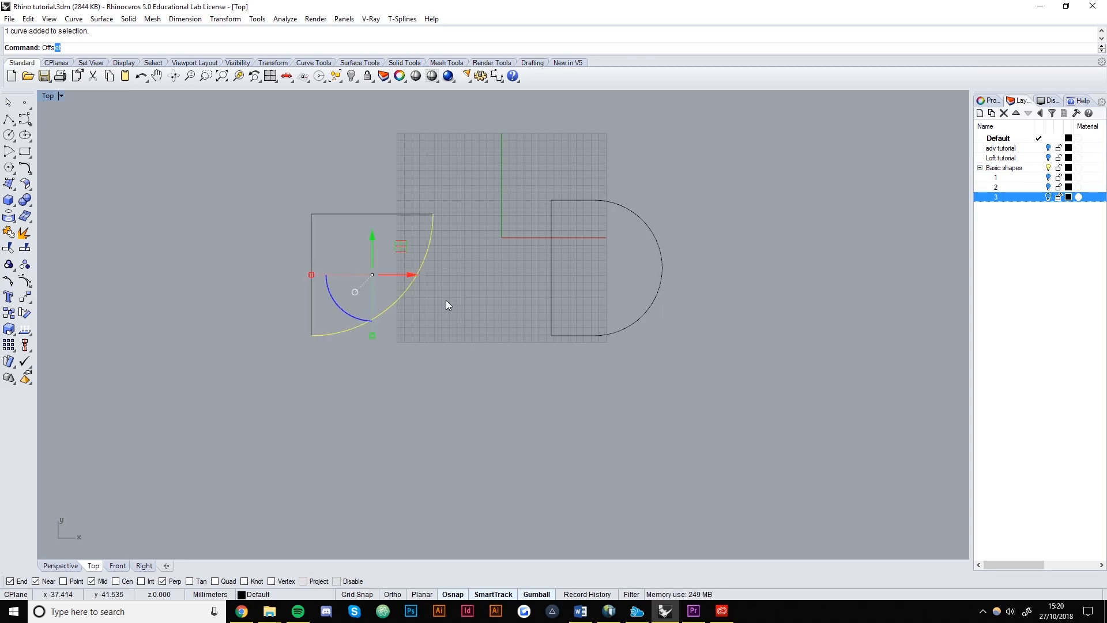
pyautogui.write('ffset')
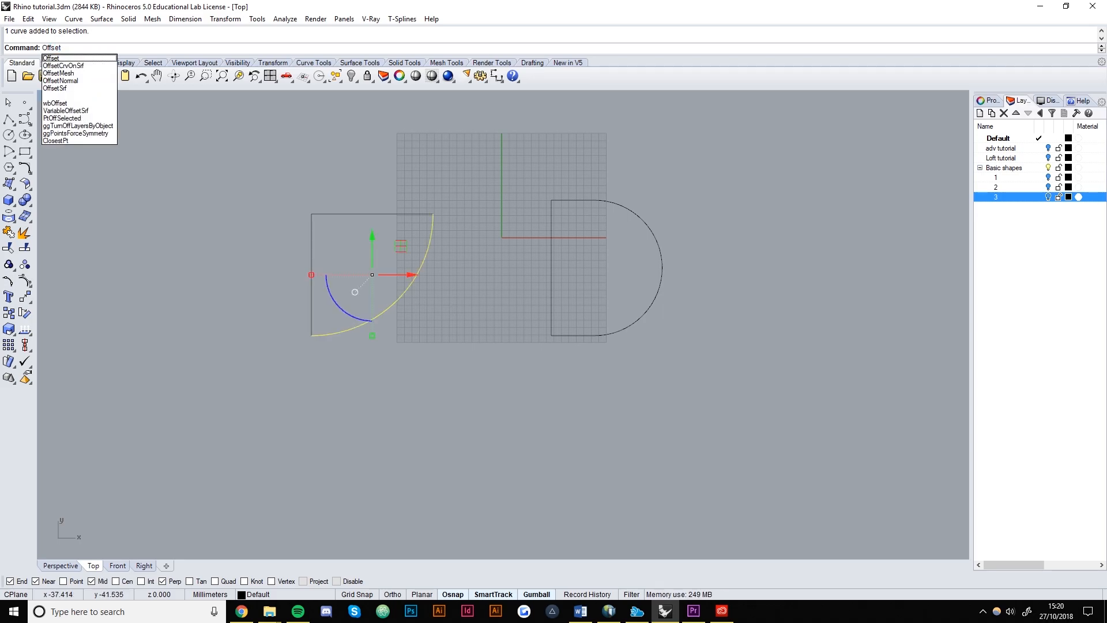
pyautogui.press('Return')
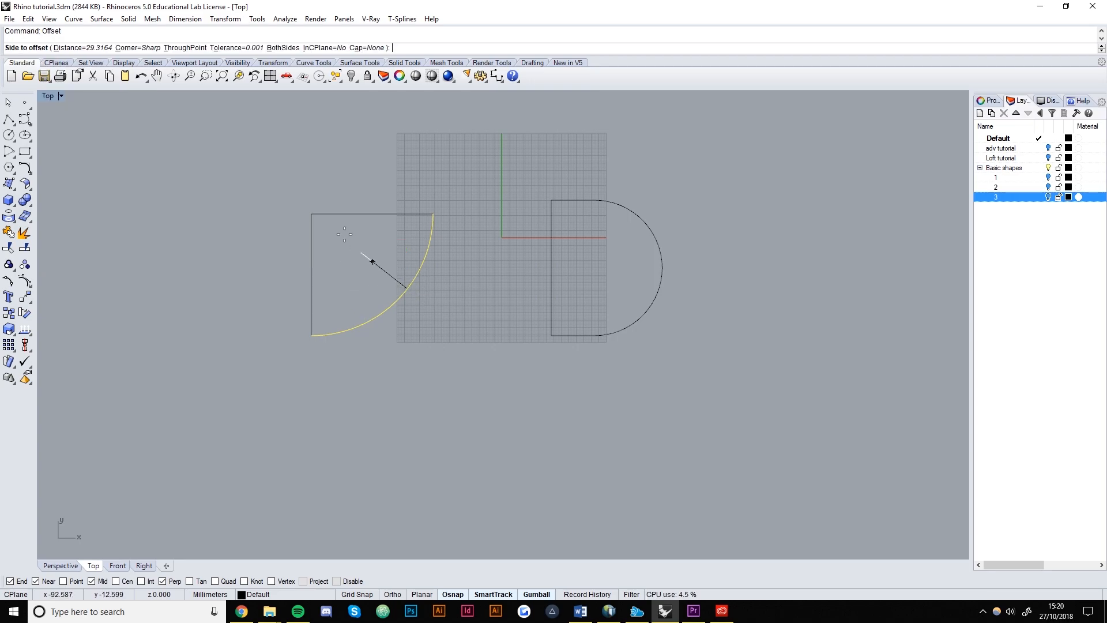
pyautogui.click(68, 48)
pyautogui.click(395, 297)
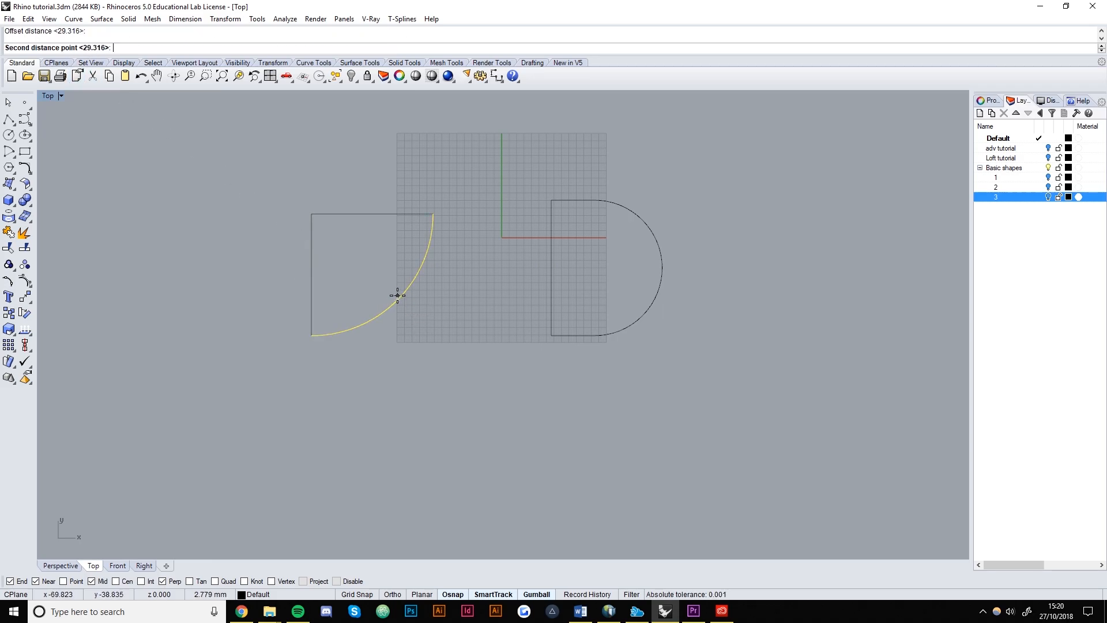
pyautogui.click(362, 259)
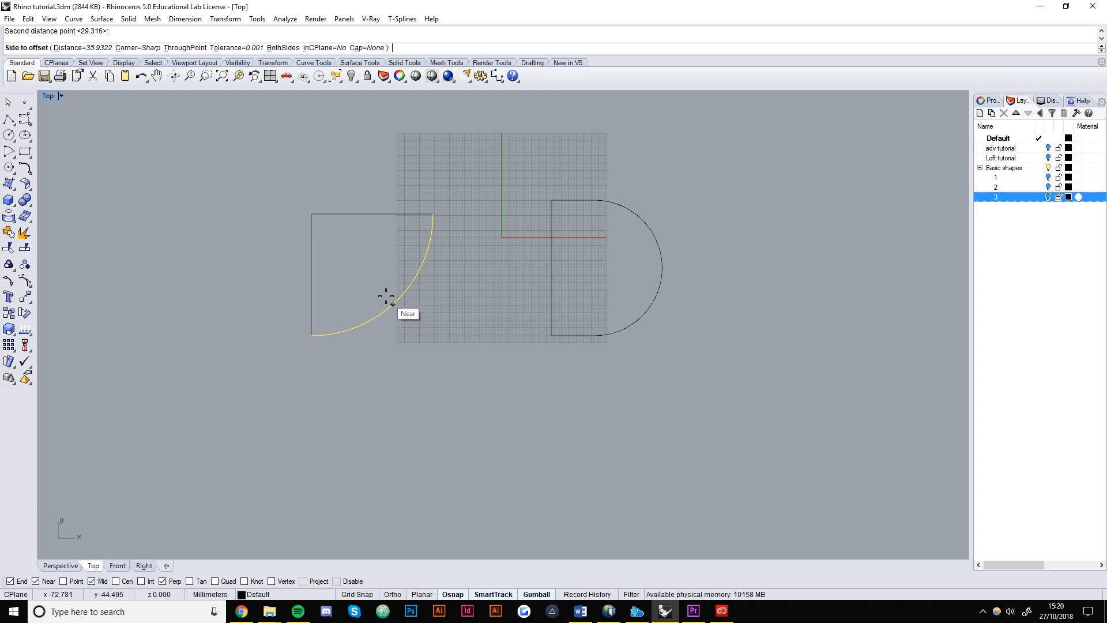
pyautogui.click(371, 257)
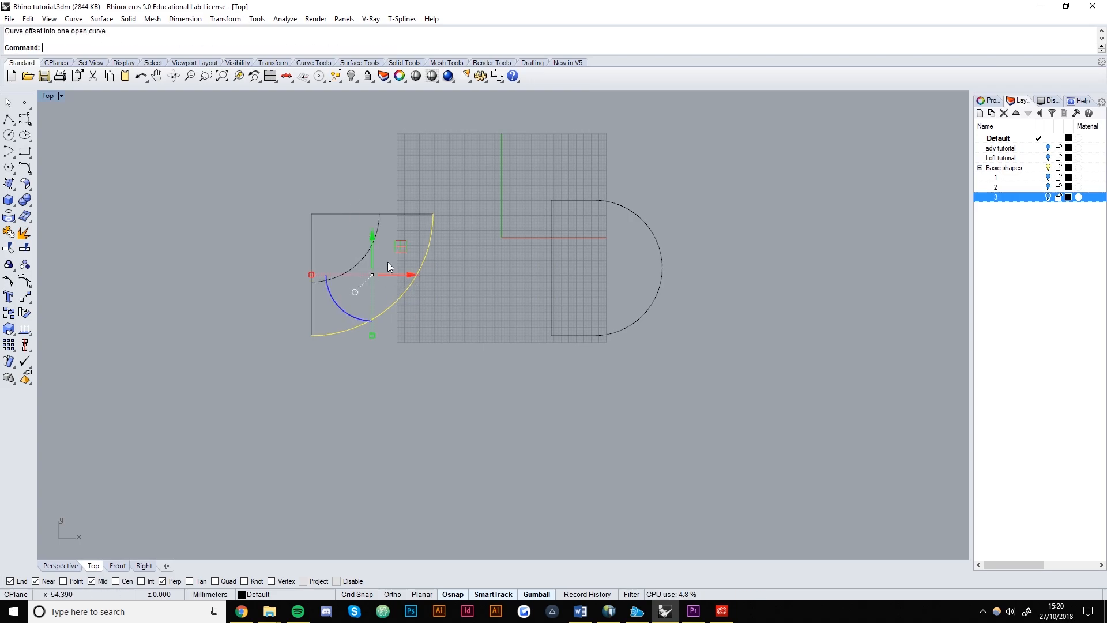
pyautogui.press('Escape')
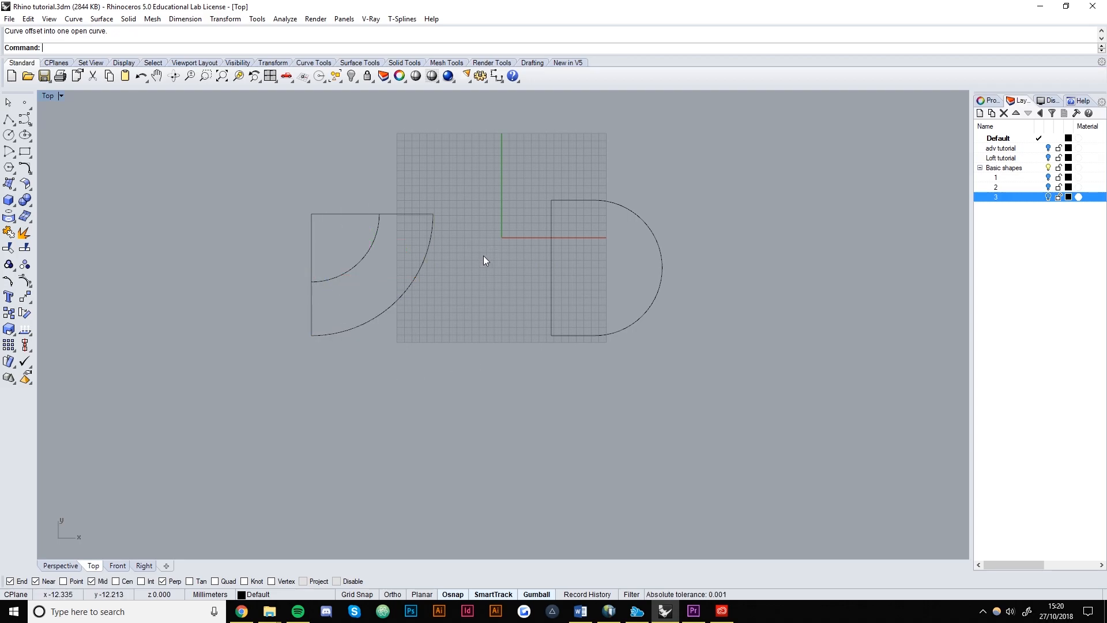
# Step: Trim away the portions of the horizontal and vertical lines between the corner and the inner arc
pyautogui.click(315, 216)
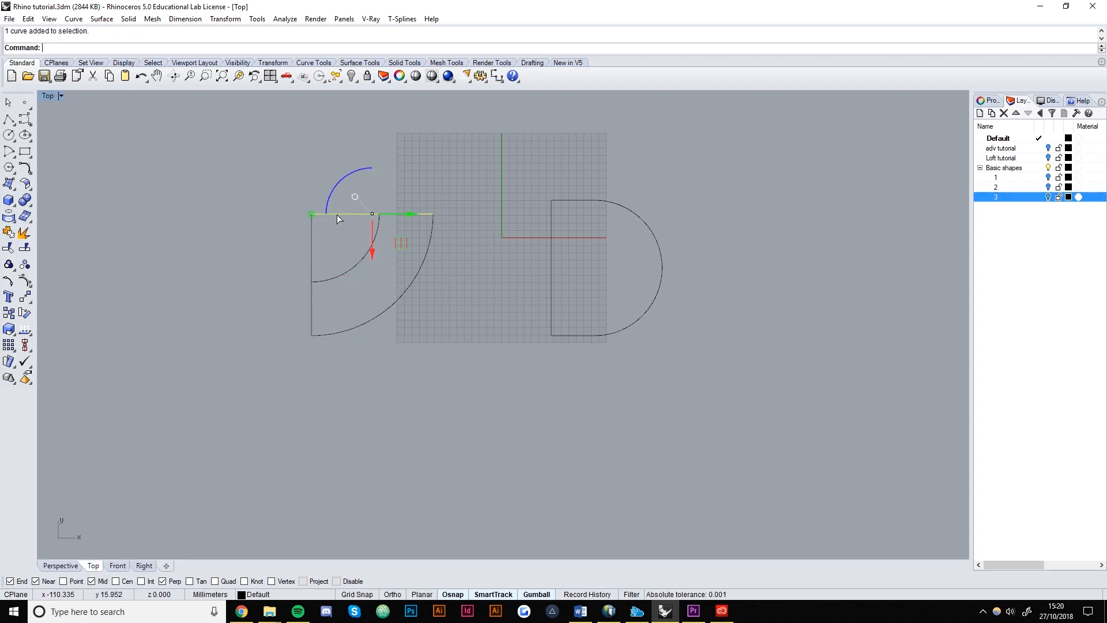
pyautogui.press('Escape')
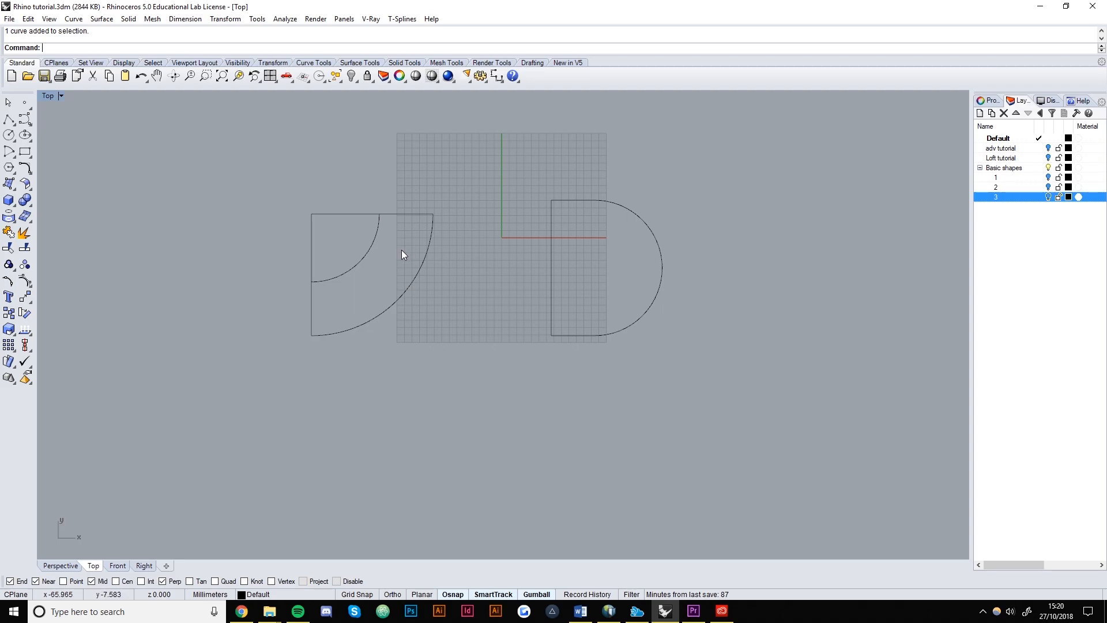
pyautogui.moveTo(342, 262); pyautogui.dragTo(260, 190)
pyautogui.write('Trim')
pyautogui.press('Return')
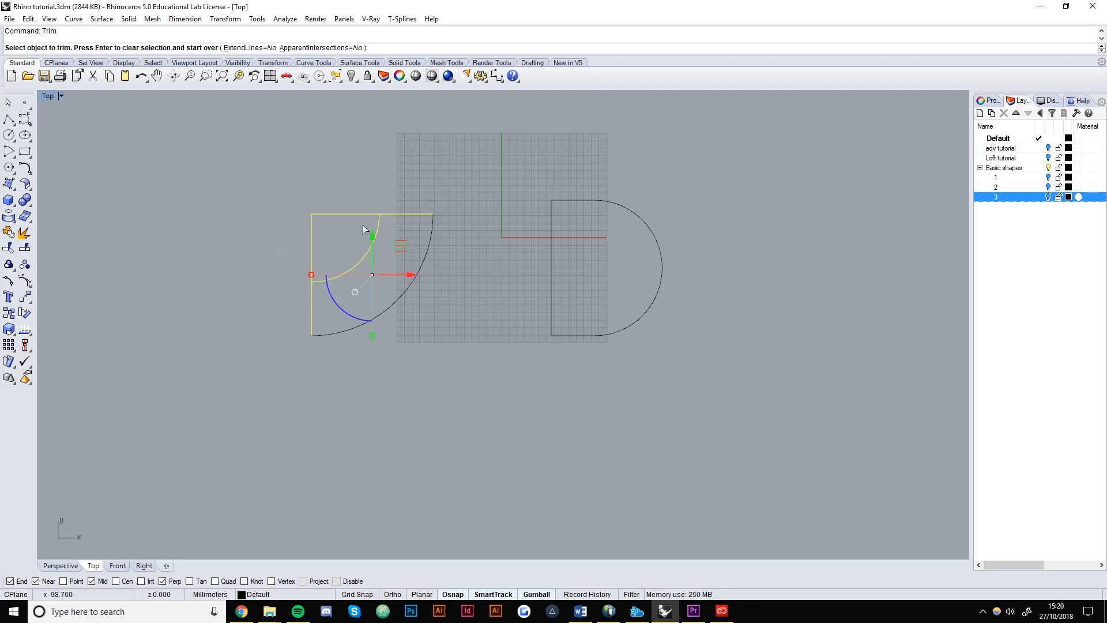
pyautogui.click(349, 214)
pyautogui.click(312, 246)
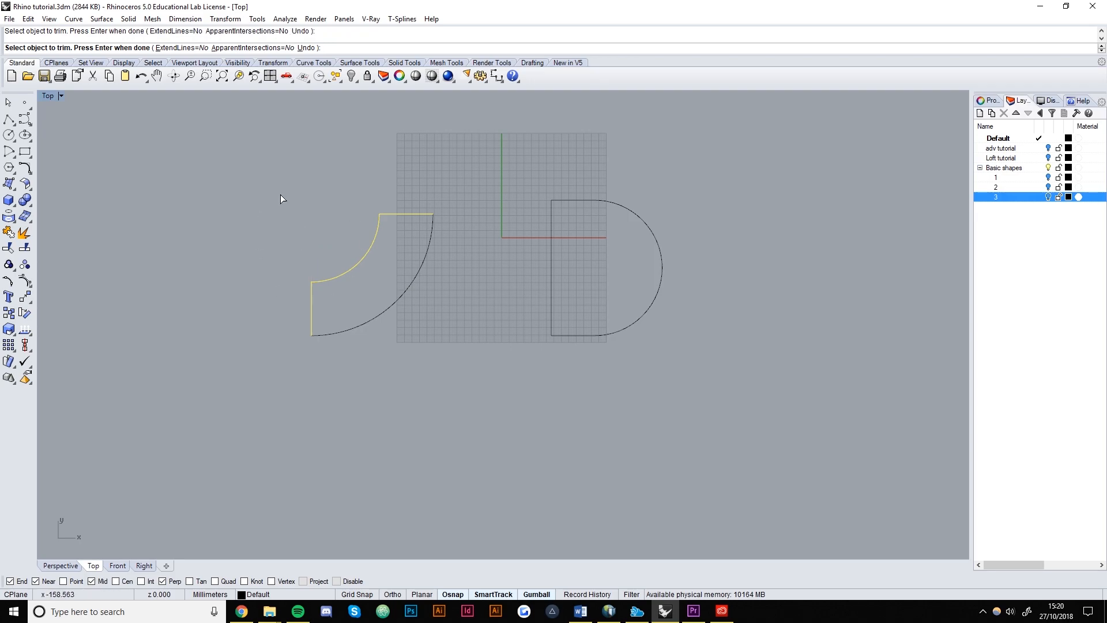
pyautogui.press('Return')
pyautogui.press('Escape')
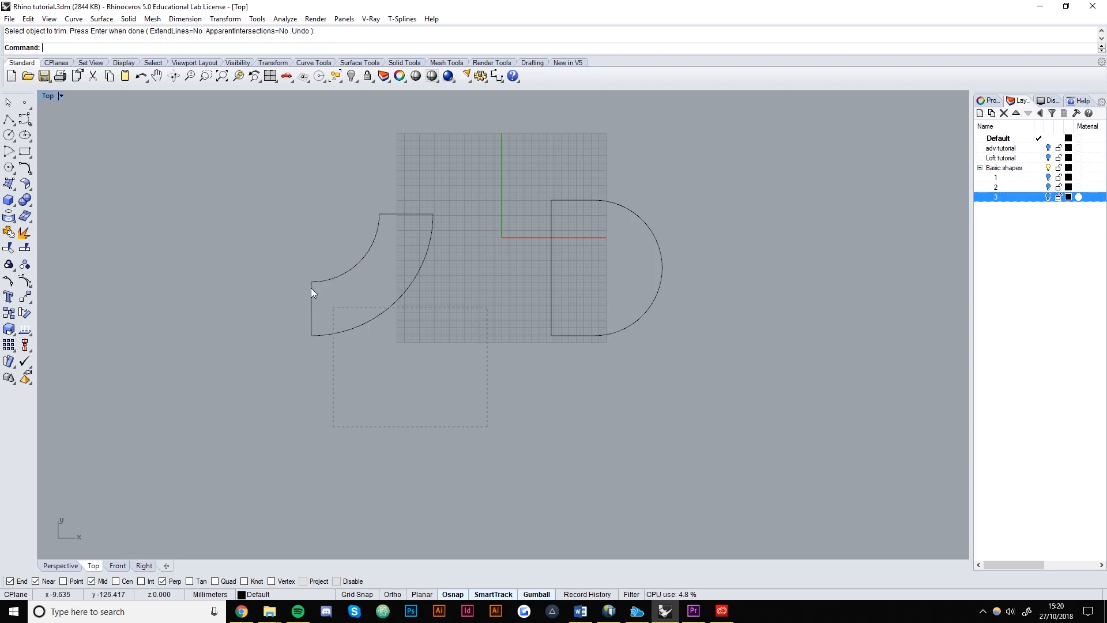
# Step: Join the two arcs and two short straight segments into one closed curve
pyautogui.moveTo(210, 145); pyautogui.dragTo(217, 212)
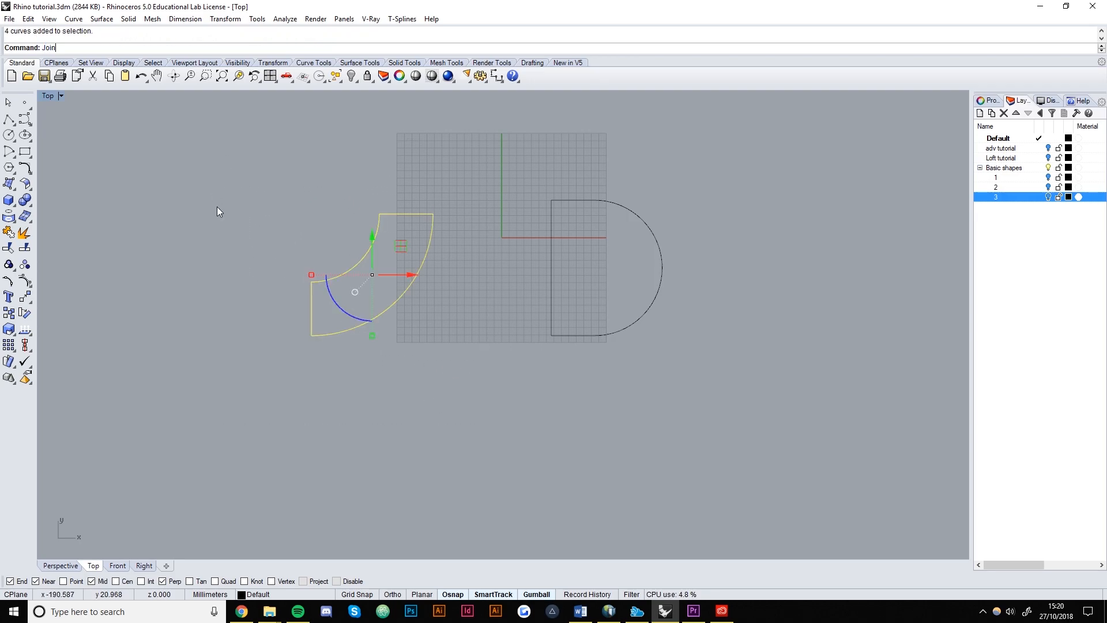
pyautogui.press('Return')
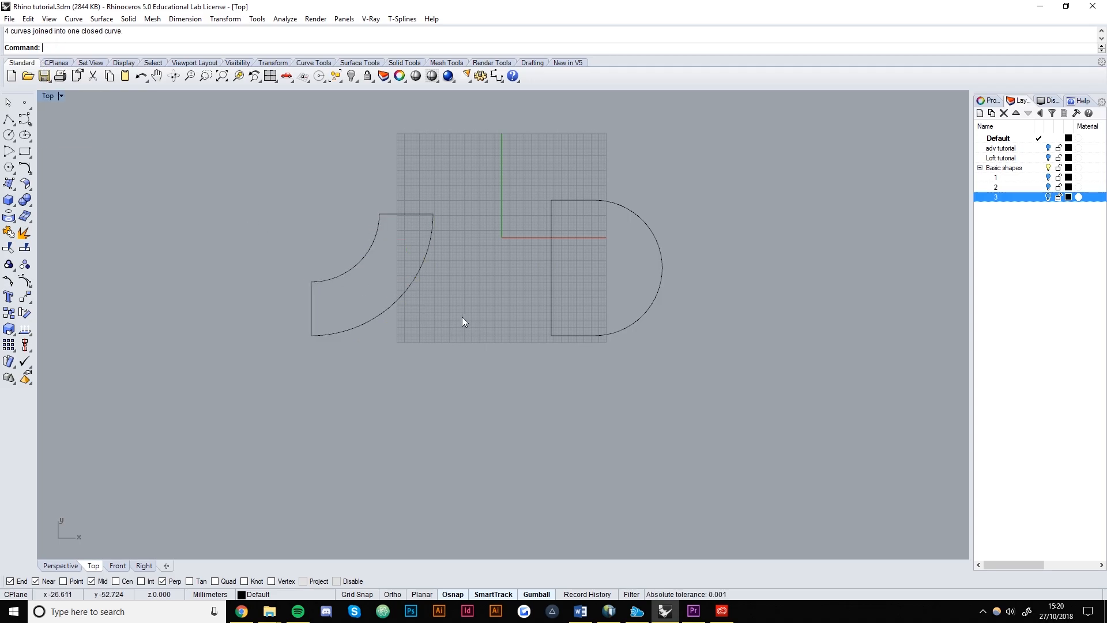
pyautogui.click(400, 295)
pyautogui.click(444, 310)
pyautogui.click(414, 284)
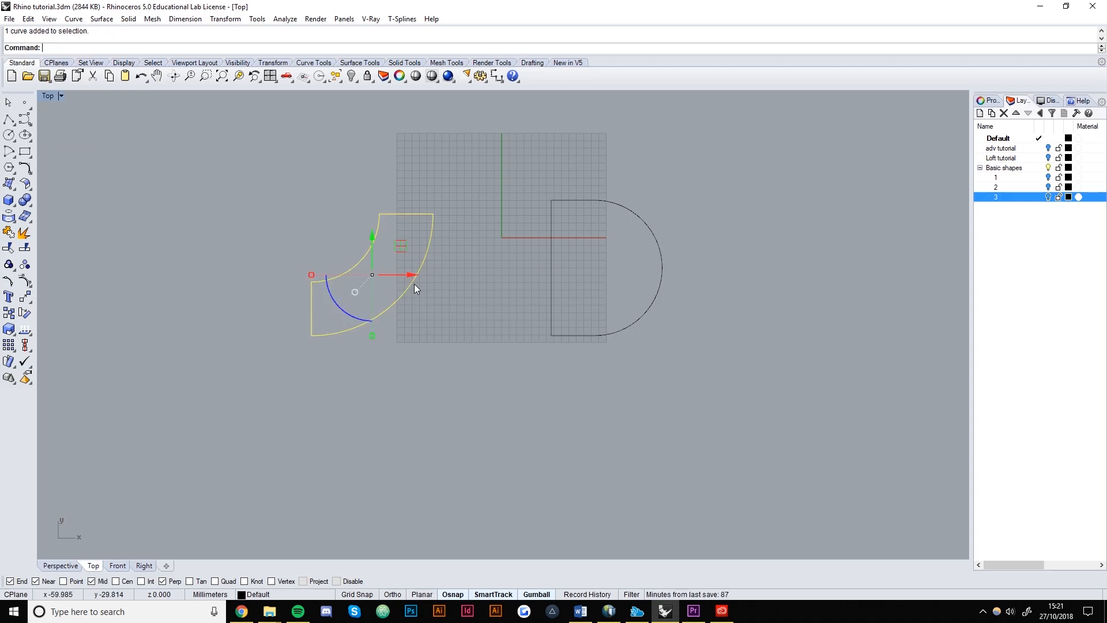
# Step: Create a planar surface from the D-shaped closed outline in the Perspective view
pyautogui.click(60, 566)
pyautogui.scroll(-10, 560, 295)
pyautogui.moveTo(473, 386); pyautogui.dragTo(525, 377, button='right')
pyautogui.click(545, 347)
pyautogui.keyDown('shift'); pyautogui.moveTo(606, 374); pyautogui.dragTo(531, 389, button='right'); pyautogui.keyUp('shift')
pyautogui.write('PlanarS')
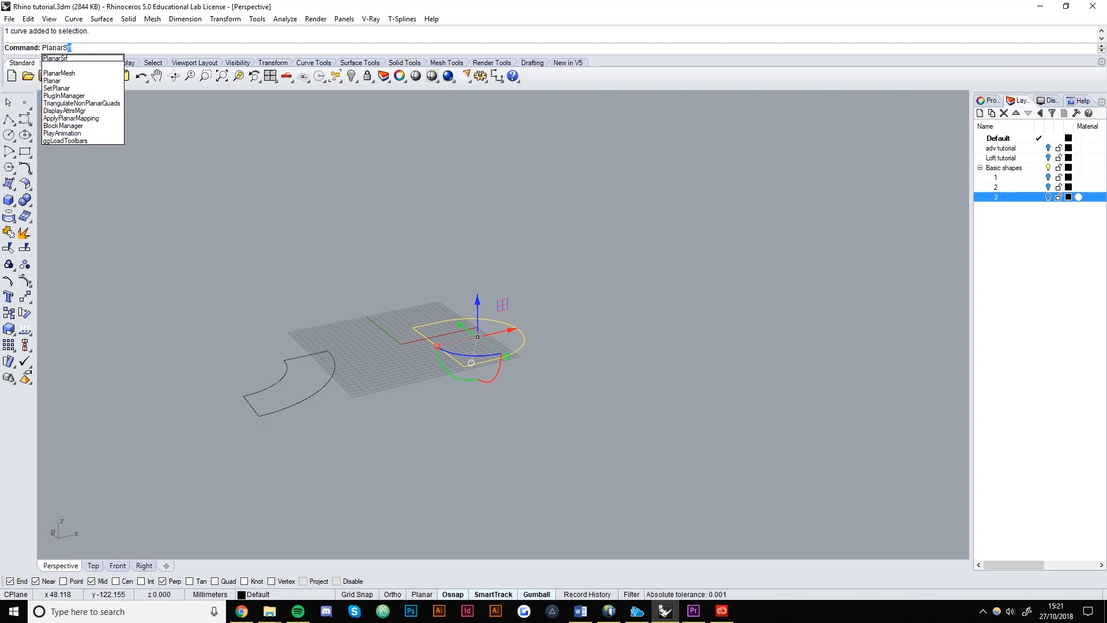
pyautogui.press('Return')
pyautogui.click(471, 345)
pyautogui.click(581, 441)
# Step: Create a planar surface from the closed curved-band outline
pyautogui.keyDown('shift'); pyautogui.moveTo(552, 392); pyautogui.dragTo(611, 385, button='right'); pyautogui.keyUp('shift')
pyautogui.moveTo(577, 372)
pyautogui.mouseDown(button='right')
pyautogui.moveTo(568, 398)
pyautogui.moveTo(577, 367)
pyautogui.mouseUp(button='right')
pyautogui.click(416, 375)
pyautogui.write('PlanarSrf')
pyautogui.press('Return')
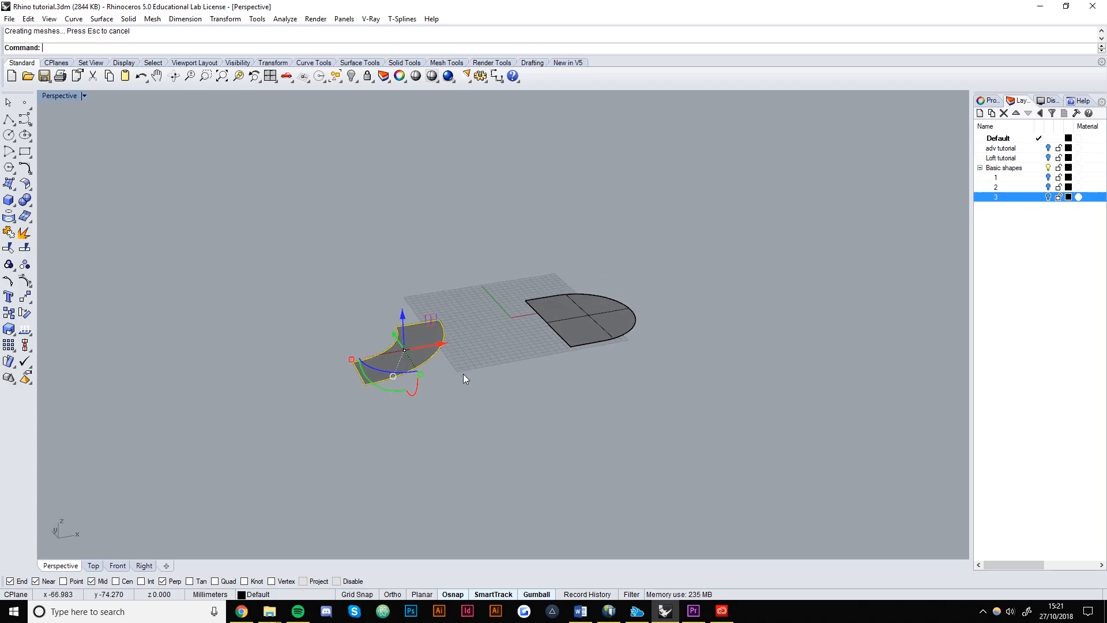
# Step: Extrude the D-shaped surface upwards by about 31 mm with ExtrudeSrf
pyautogui.write('Extrude')
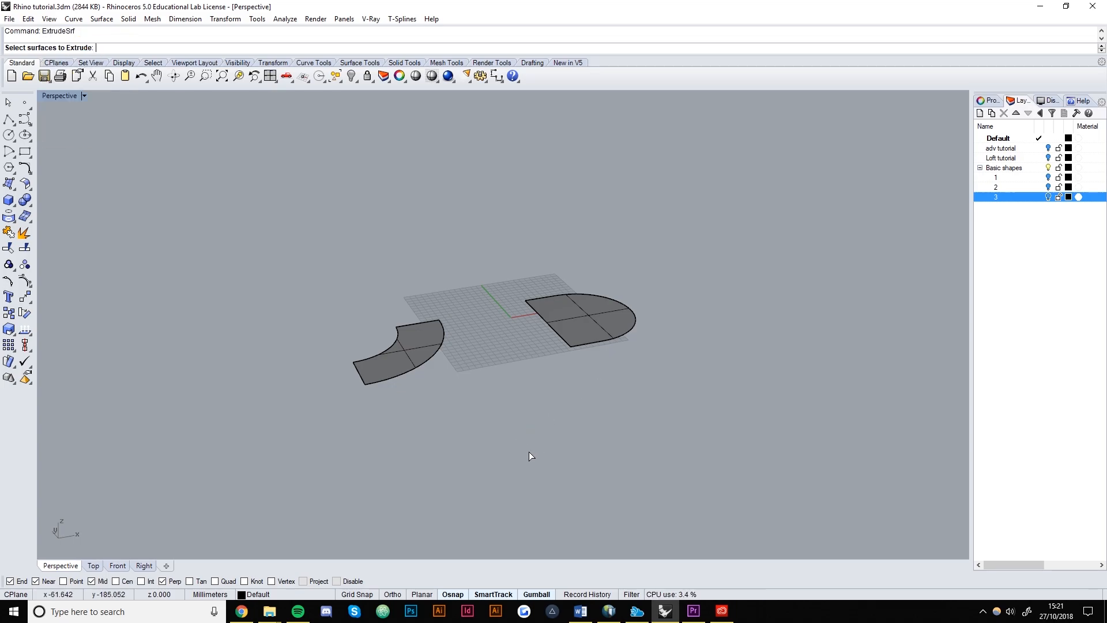
pyautogui.click(594, 322)
pyautogui.press('Return')
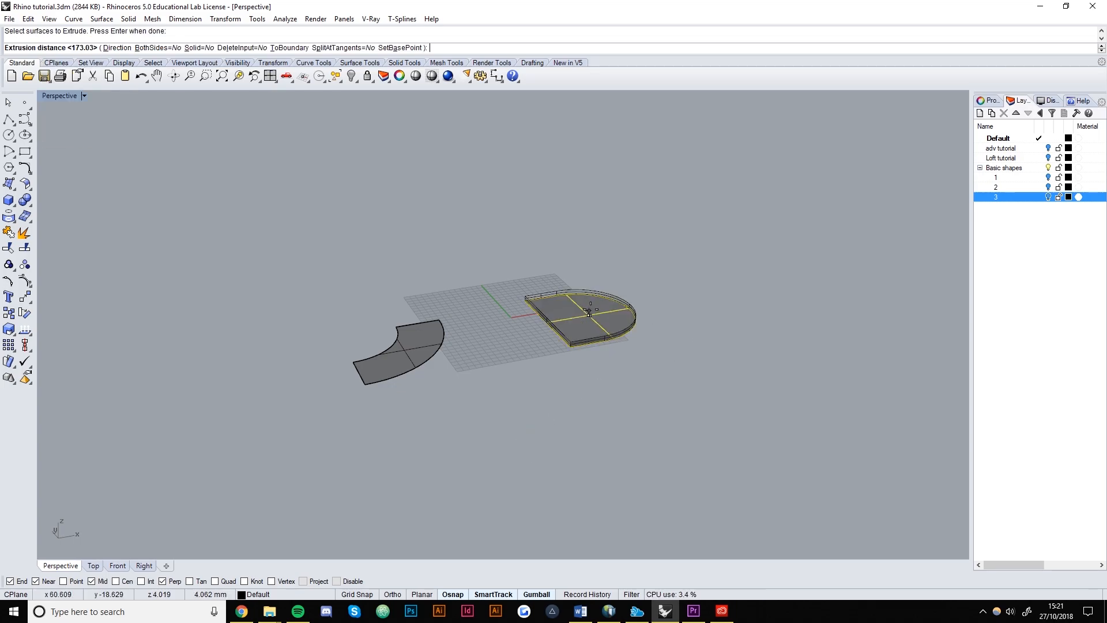
pyautogui.click(590, 280)
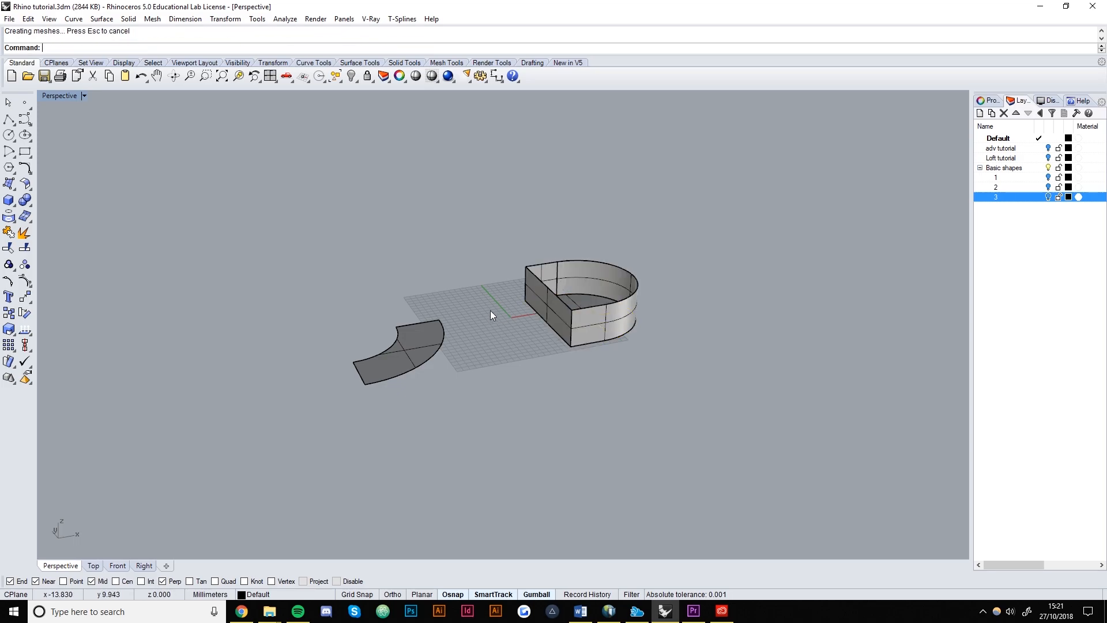
# Step: Cap the open D-shaped extrusion to make it a closed solid
pyautogui.moveTo(566, 295)
pyautogui.mouseDown(button='right')
pyautogui.moveTo(621, 316)
pyautogui.moveTo(611, 344)
pyautogui.mouseUp(button='right')
pyautogui.click(617, 355)
pyautogui.write('Cap')
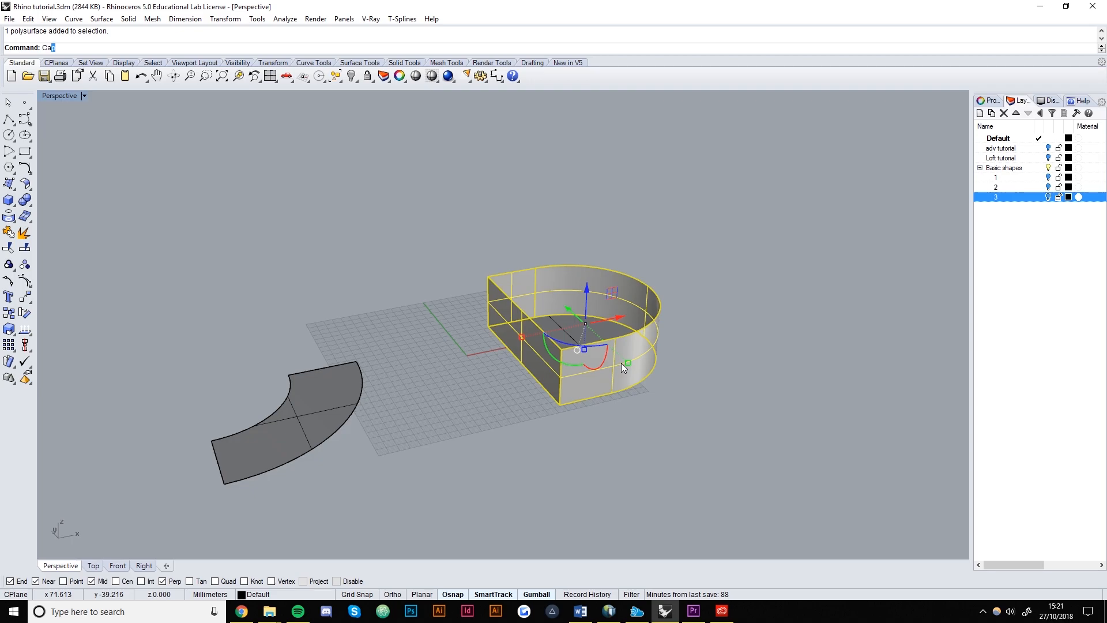
pyautogui.press('Return')
pyautogui.scroll(-4, 629, 410)
# Step: Rotate the curved-band surface about its horizontal axis until it stands upright
pyautogui.moveTo(628, 410); pyautogui.dragTo(527, 407, button='right')
pyautogui.click(527, 410)
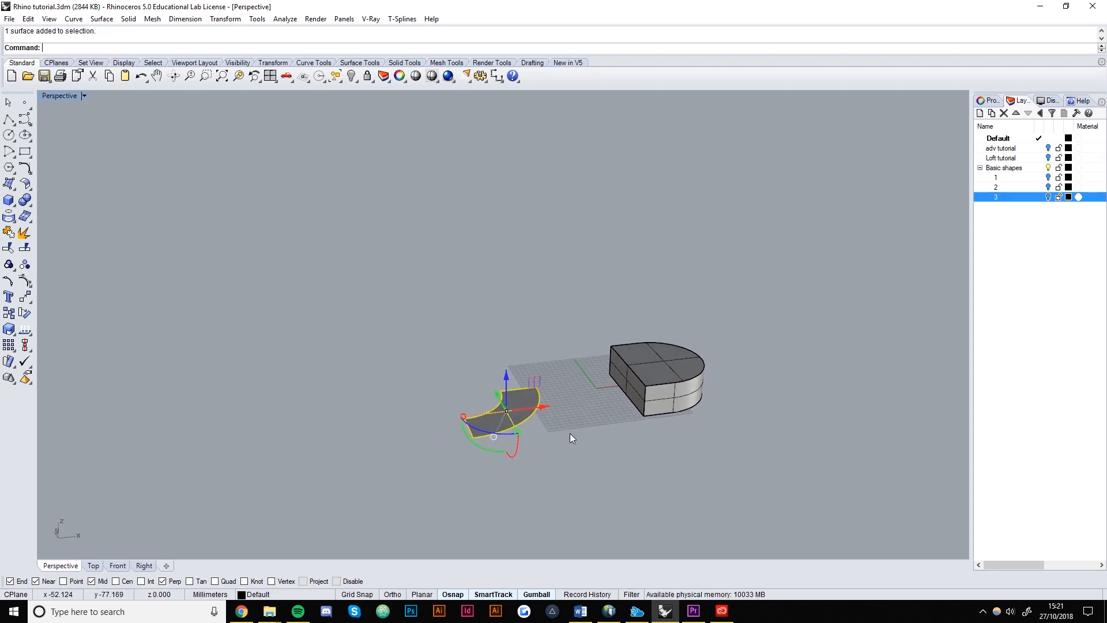
pyautogui.scroll(2, 512, 432)
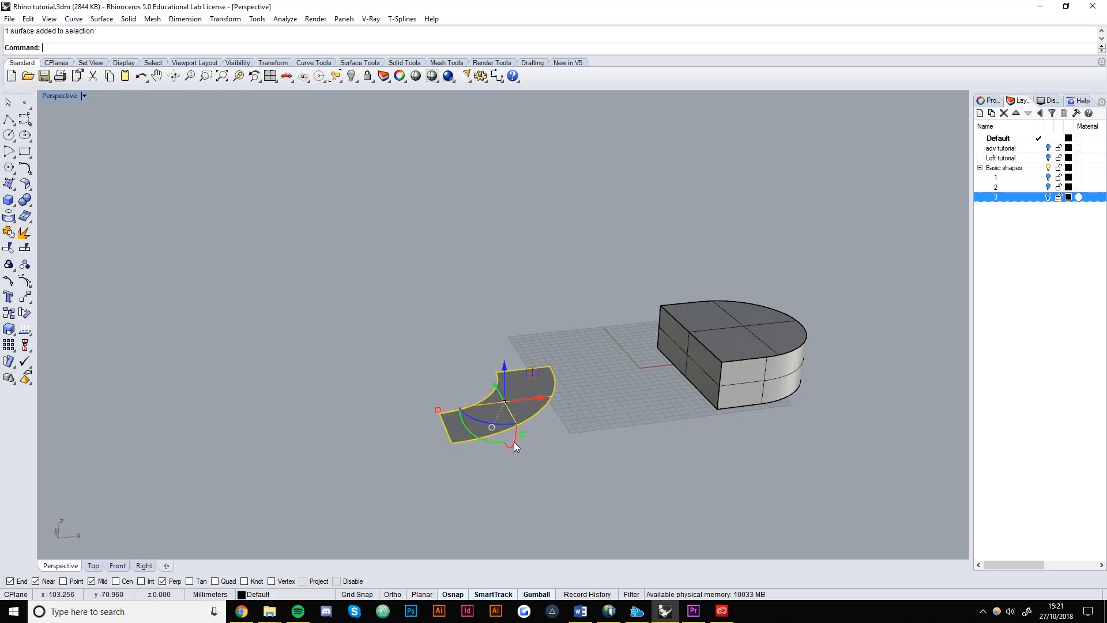
pyautogui.moveTo(483, 397); pyautogui.dragTo(543, 464, button='right')
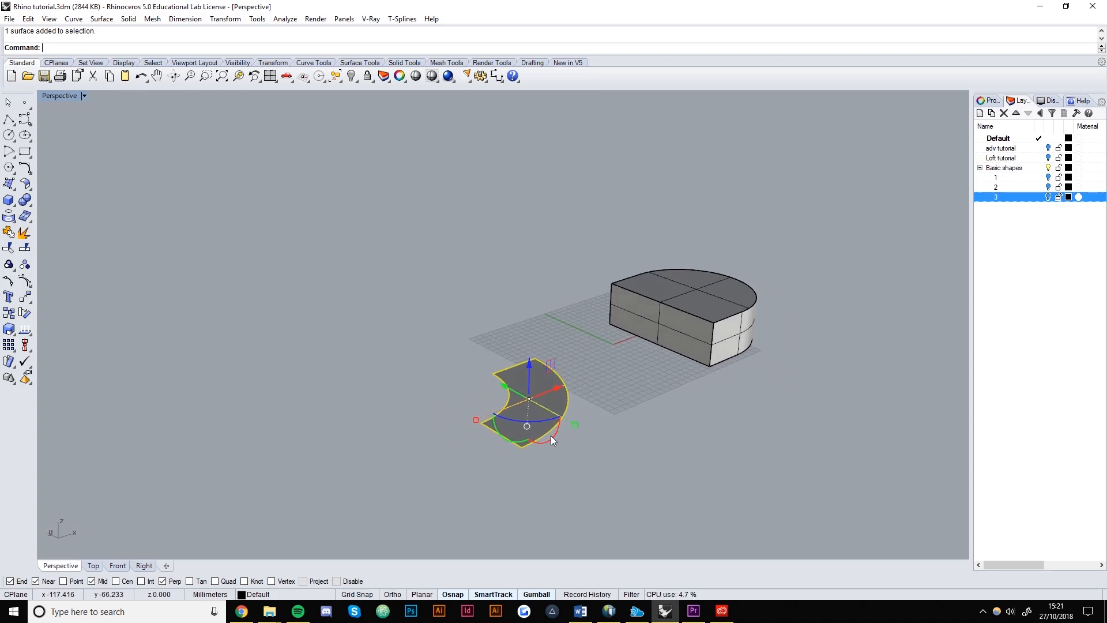
pyautogui.moveTo(555, 432); pyautogui.dragTo(515, 453)
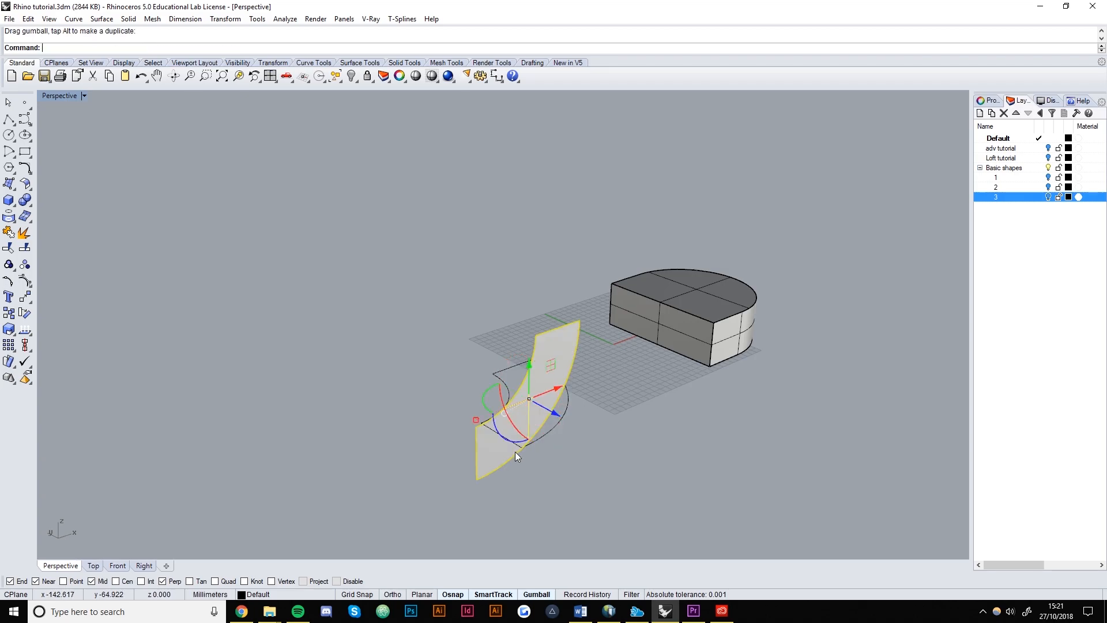
# Step: Raise the upright curved surface above the grid and delete its outline curve left lying flat
pyautogui.moveTo(625, 392); pyautogui.dragTo(483, 369, button='right')
pyautogui.moveTo(488, 366); pyautogui.dragTo(481, 306)
pyautogui.moveTo(559, 433); pyautogui.dragTo(600, 440, button='right')
pyautogui.click(525, 391)
pyautogui.click(512, 395)
pyautogui.press('Delete')
# Step: Rotate the upright curved surface about its vertical axis until its lower end faces the D-shaped solid
pyautogui.moveTo(690, 377); pyautogui.dragTo(565, 368, button='right')
pyautogui.click(511, 354)
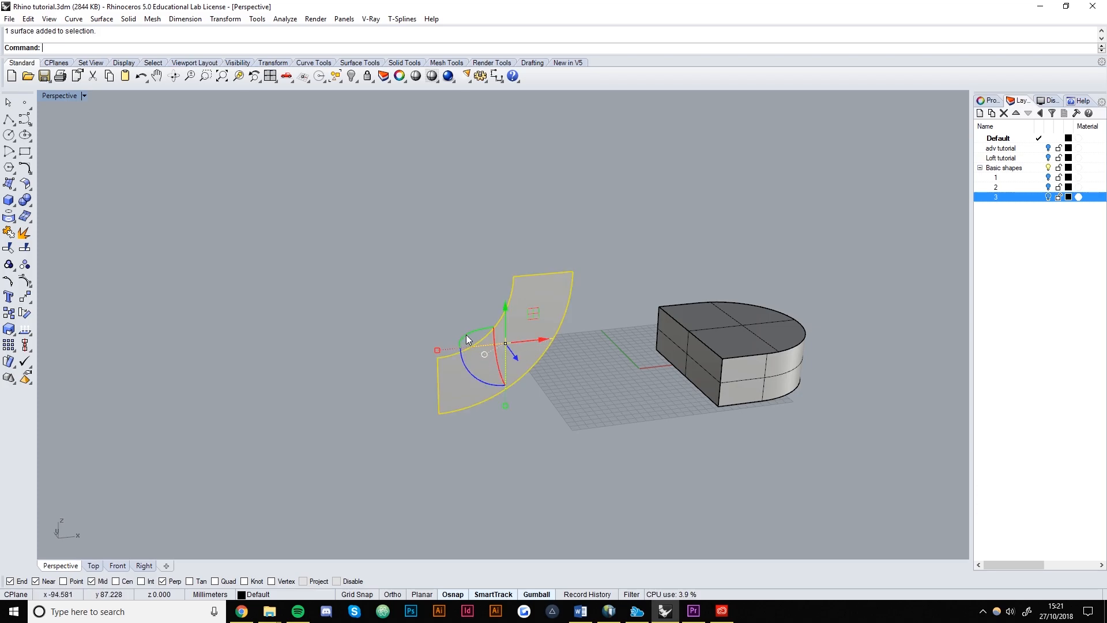
pyautogui.moveTo(466, 335); pyautogui.dragTo(569, 362)
pyautogui.moveTo(614, 341); pyautogui.dragTo(589, 437, button='right')
# Step: Extrude the upright curved surface sideways with ExtrudeSrf to give it thickness
pyautogui.click(601, 376)
pyautogui.click(558, 422)
pyautogui.write('ExtrudeSrf')
pyautogui.press('Return')
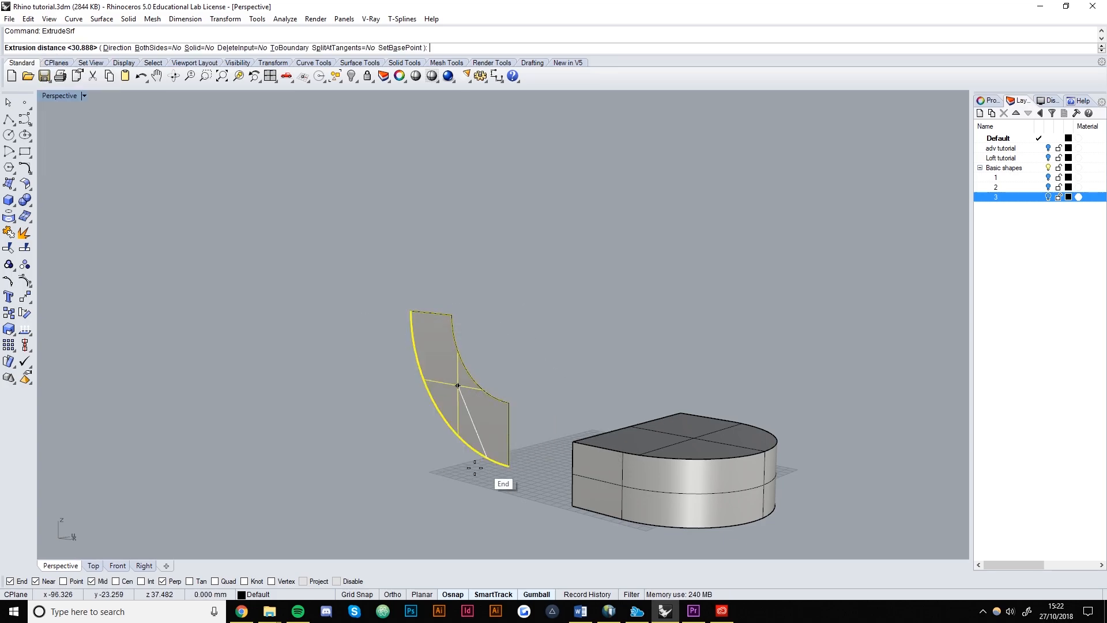
pyautogui.click(427, 478)
pyautogui.moveTo(427, 479); pyautogui.dragTo(473, 461, button='right')
# Step: Cap the open extrusion of the curved piece to make it a closed solid
pyautogui.click(474, 462)
pyautogui.write('Cap')
pyautogui.press('Return')
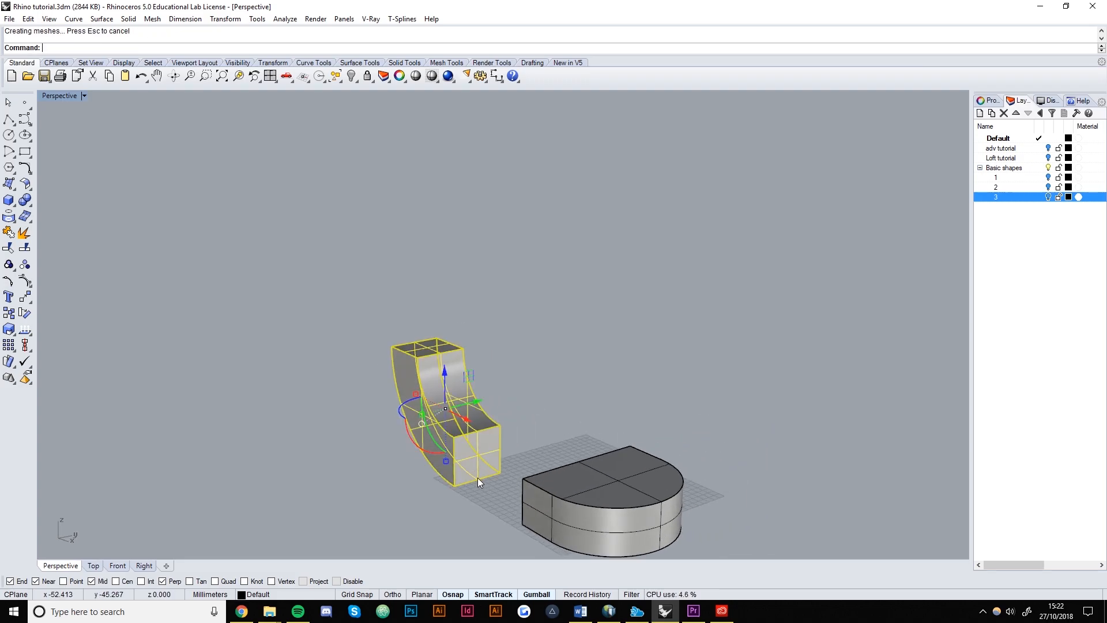
pyautogui.click(563, 376)
# Step: Move the curved solid sideways off its source surface and delete that leftover surface
pyautogui.moveTo(452, 475); pyautogui.dragTo(579, 424, button='right')
pyautogui.click(538, 458)
pyautogui.moveTo(559, 390); pyautogui.dragTo(636, 359)
pyautogui.moveTo(645, 438); pyautogui.dragTo(593, 430, button='right')
pyautogui.click(537, 452)
pyautogui.click(523, 438)
pyautogui.press('Delete')
# Step: Move the curved solid from the midpoint of its lower end edge to the midpoint of the D-shaped solid's bottom straight edge
pyautogui.moveTo(715, 444); pyautogui.dragTo(536, 413, button='right')
pyautogui.keyDown('shift'); pyautogui.moveTo(482, 490); pyautogui.dragTo(573, 454, button='right'); pyautogui.keyUp('shift')
pyautogui.scroll(4, 538, 455)
pyautogui.keyDown('shift'); pyautogui.moveTo(623, 250); pyautogui.dragTo(524, 222, button='right'); pyautogui.keyUp('shift')
pyautogui.scroll(-2, 484, 392)
pyautogui.keyDown('shift'); pyautogui.moveTo(509, 392); pyautogui.dragTo(544, 404, button='right'); pyautogui.keyUp('shift')
pyautogui.write('Mo')
pyautogui.press('Return')
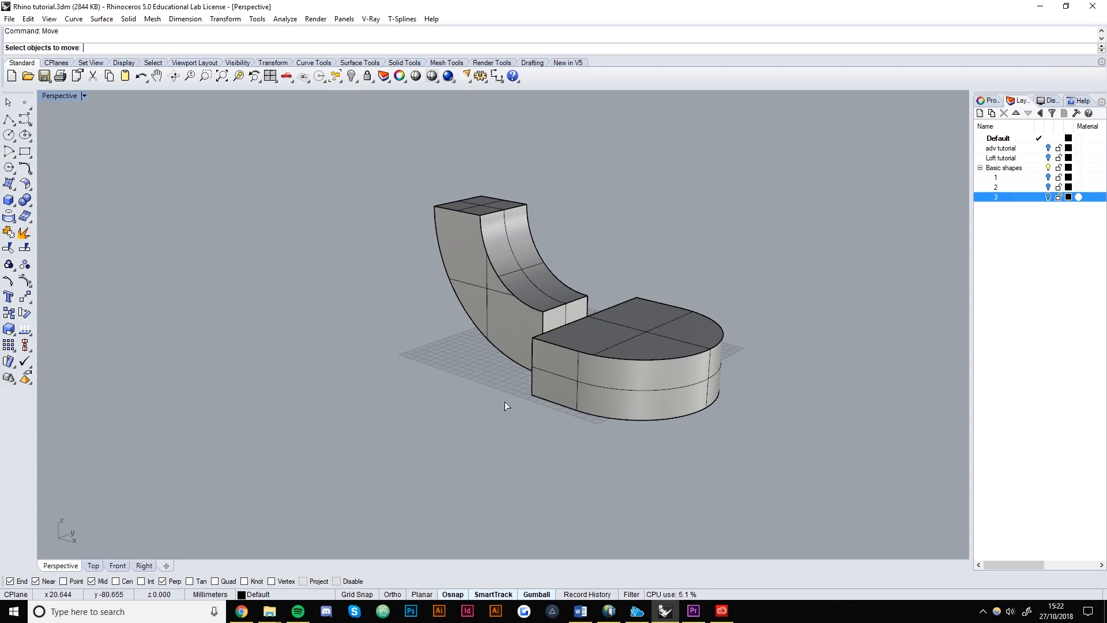
pyautogui.scroll(4, 506, 403)
pyautogui.scroll(-2, 582, 335)
pyautogui.click(404, 212)
pyautogui.press('Return')
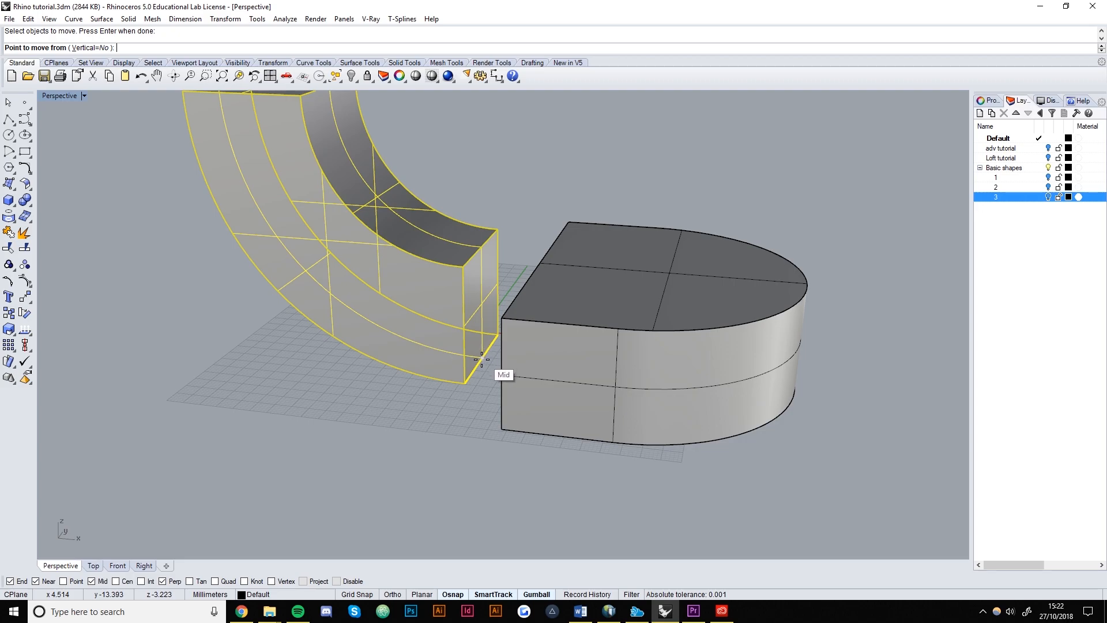
pyautogui.click(480, 358)
pyautogui.moveTo(477, 366); pyautogui.dragTo(499, 366, button='right')
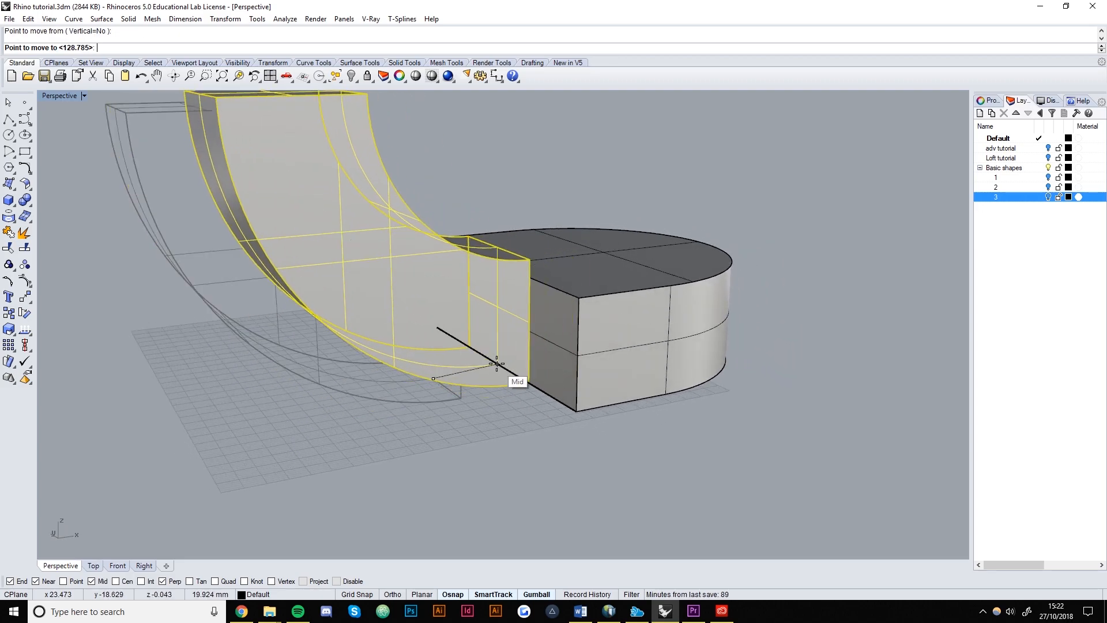
pyautogui.click(496, 362)
# Step: Shift the curved solid horizontally a short way into the D-shaped solid so that the two overlap
pyautogui.moveTo(537, 368); pyautogui.dragTo(527, 465, button='right')
pyautogui.click(490, 314)
pyautogui.moveTo(491, 314)
pyautogui.mouseDown(button='right')
pyautogui.moveTo(447, 448)
pyautogui.moveTo(500, 317)
pyautogui.mouseUp(button='right')
pyautogui.moveTo(506, 303); pyautogui.dragTo(520, 306)
pyautogui.click(451, 429)
# Step: Examine up close how the curved solid's lower end overlaps the D-shaped solid, selecting each piece in turn
pyautogui.moveTo(545, 461); pyautogui.dragTo(555, 427, button='right')
pyautogui.click(566, 390)
pyautogui.keyDown('shift'); pyautogui.click(517, 339); pyautogui.keyUp('shift')
pyautogui.click(767, 479)
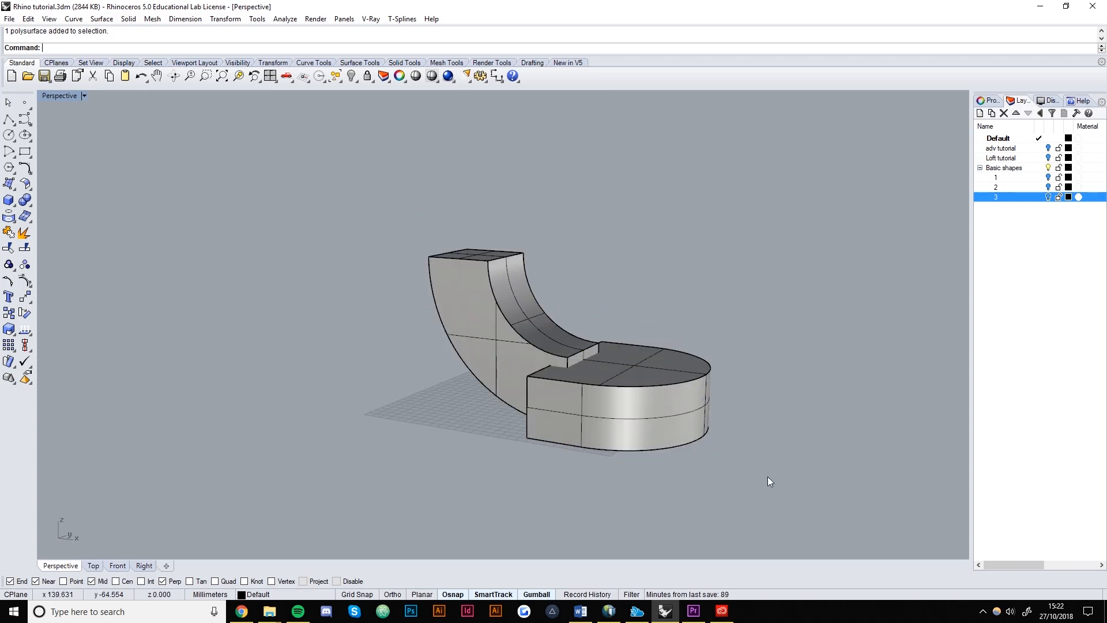
pyautogui.click(620, 391)
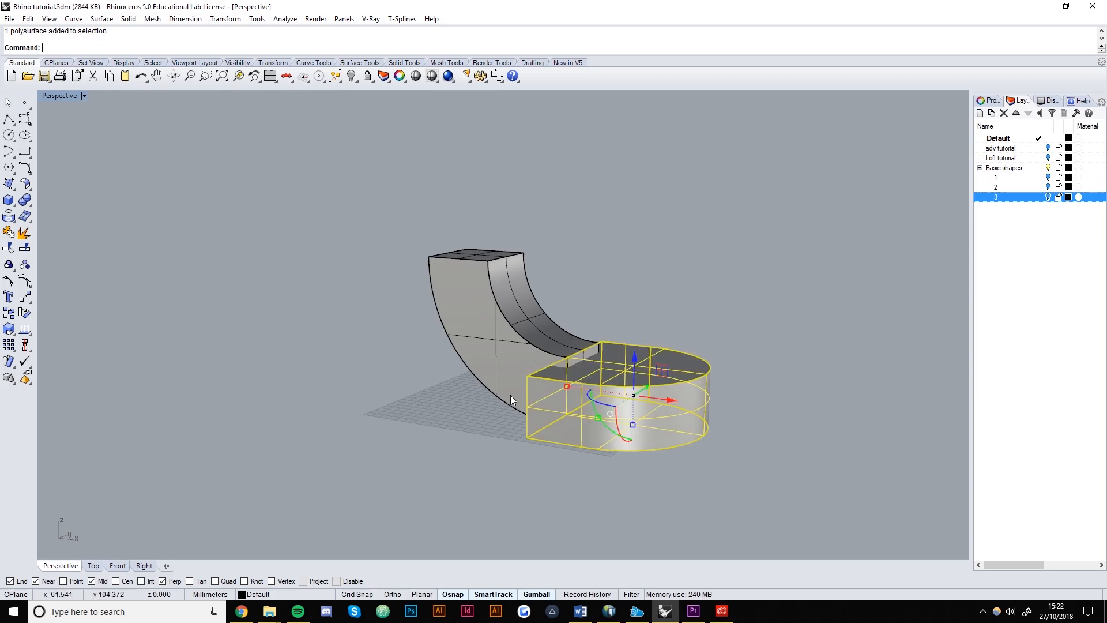
pyautogui.press('Escape')
pyautogui.scroll(11, 590, 362)
pyautogui.moveTo(590, 362); pyautogui.dragTo(545, 414, button='right')
pyautogui.click(465, 362)
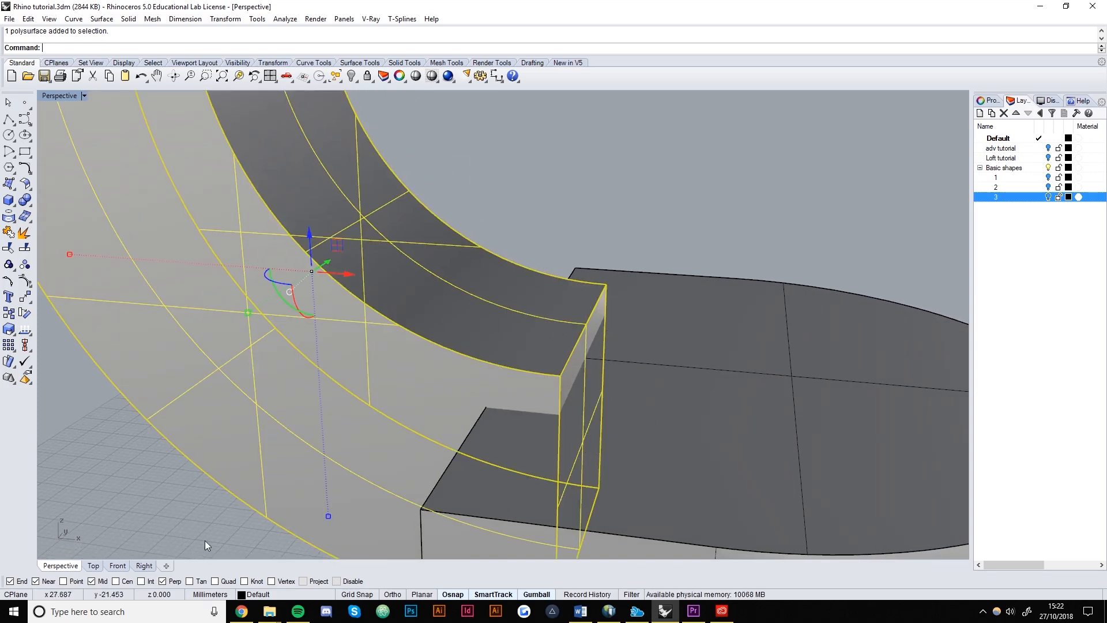
pyautogui.scroll(-10, 503, 309)
pyautogui.press('Escape')
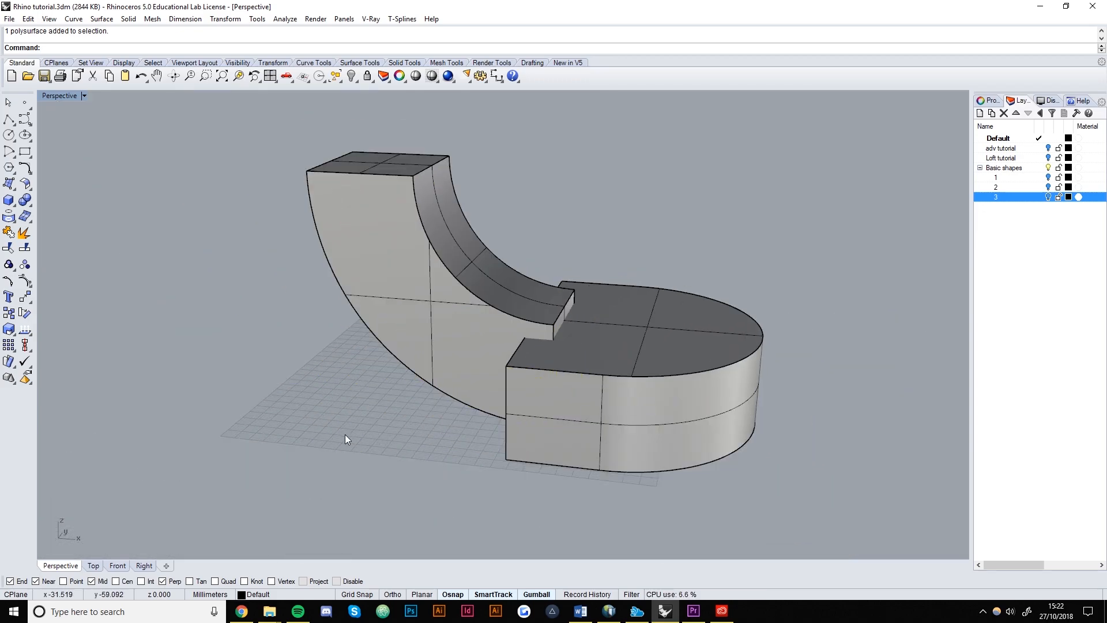
# Step: Merge the curved solid and the D-shaped solid into a single polysurface with BooleanUnion
pyautogui.write('Boole')
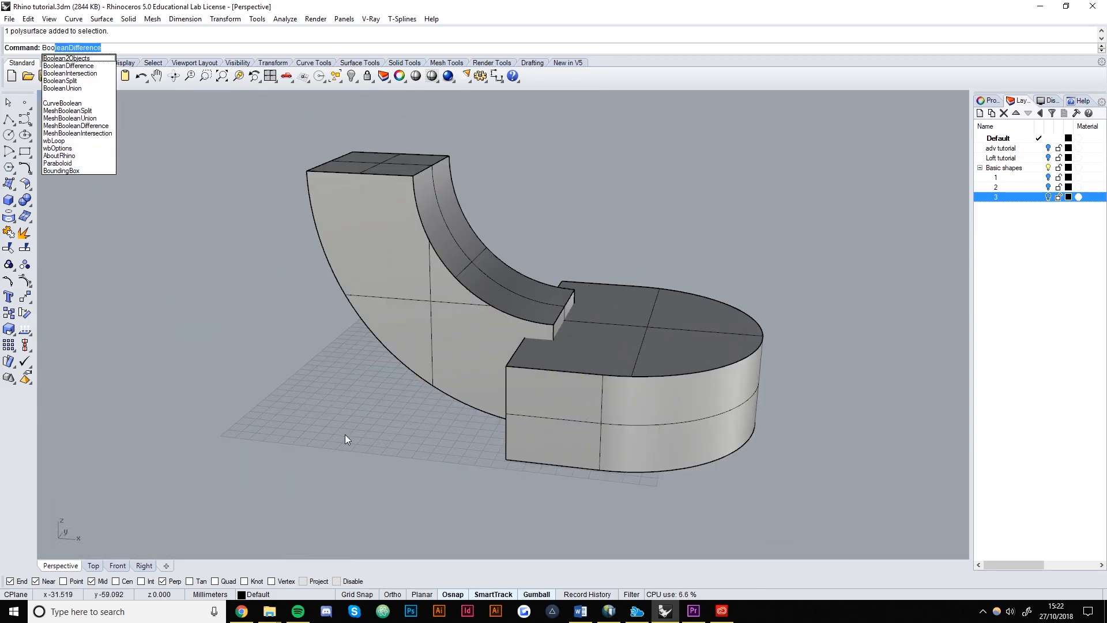
pyautogui.write('anUnio')
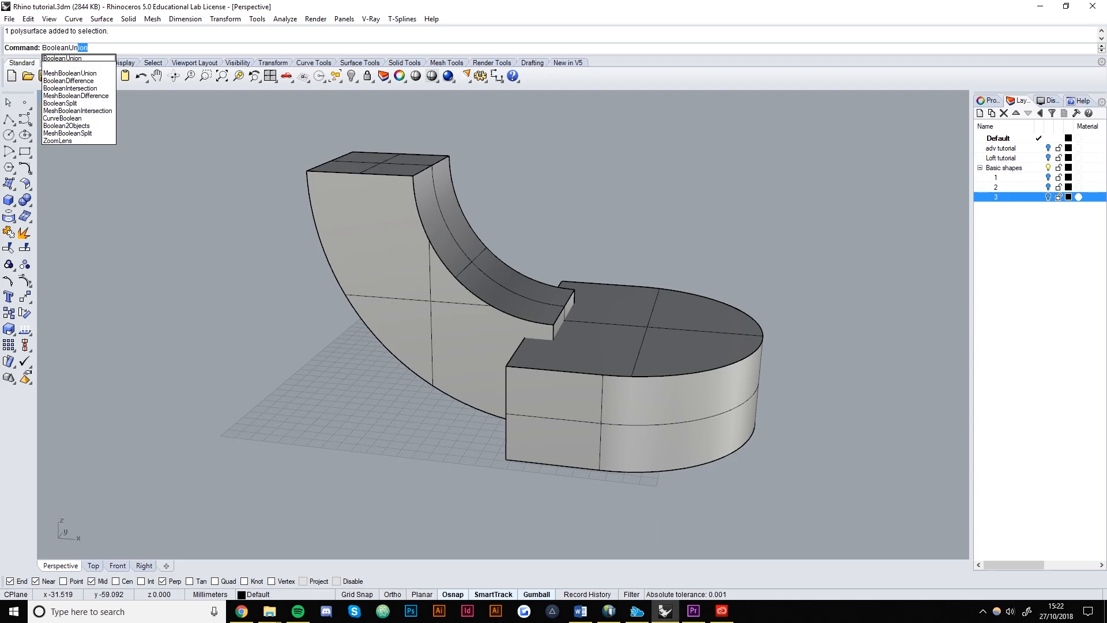
pyautogui.press('Return')
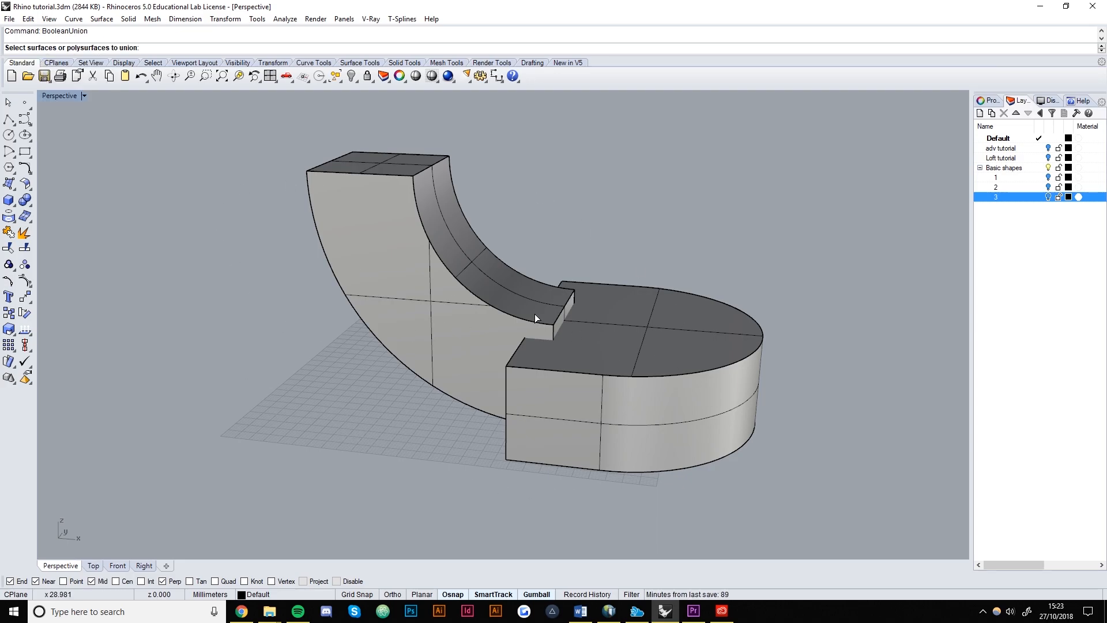
pyautogui.click(376, 249)
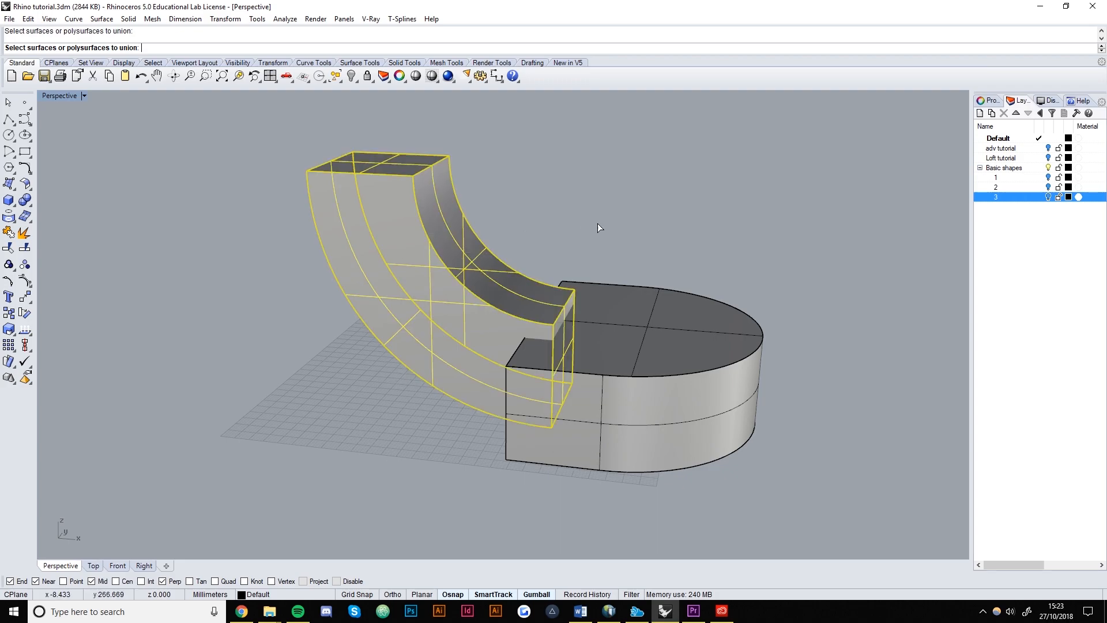
pyautogui.click(663, 367)
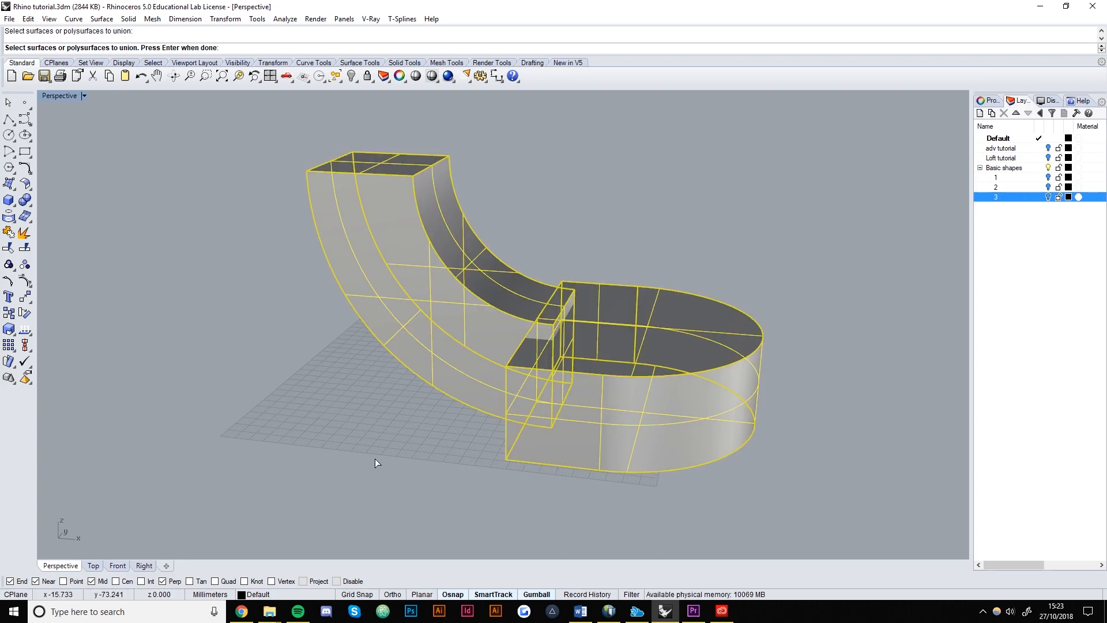
pyautogui.press('Return')
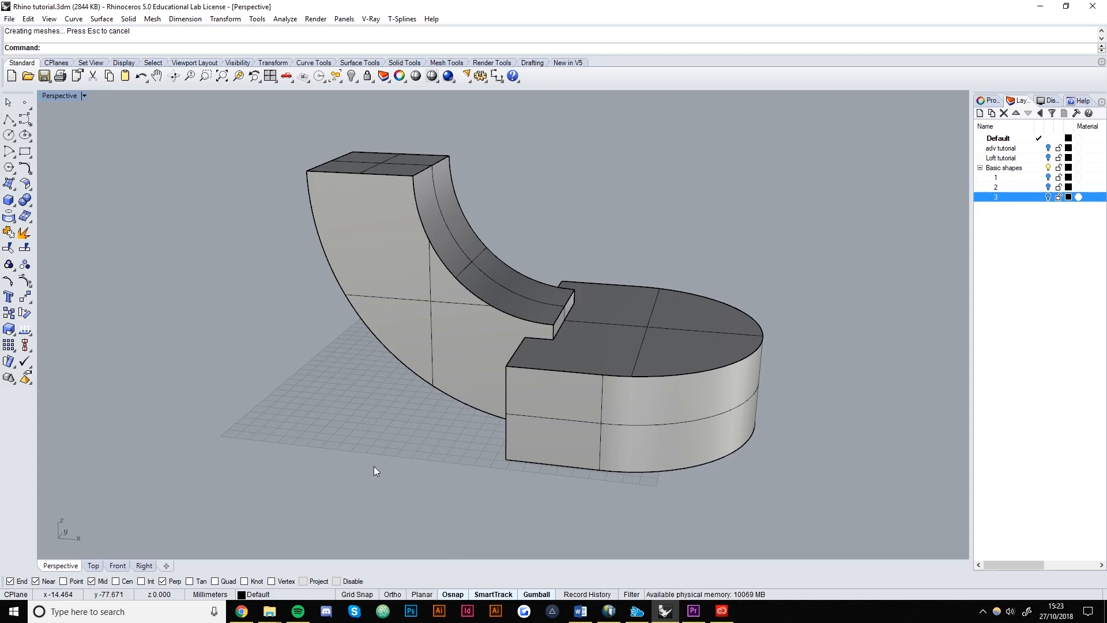
# Step: Select the merged solid to check that both parts act as one, examining the joint from several sides
pyautogui.click(628, 386)
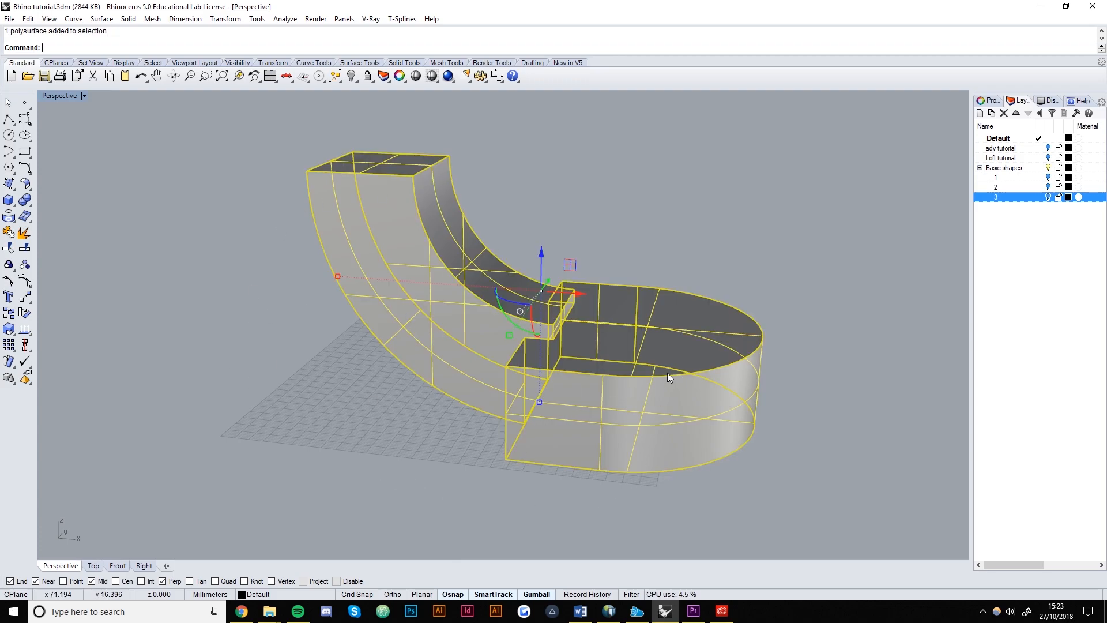
pyautogui.scroll(8, 568, 371)
pyautogui.moveTo(581, 383); pyautogui.dragTo(623, 383, button='right')
pyautogui.scroll(-8, 680, 358)
pyautogui.moveTo(688, 356); pyautogui.dragTo(494, 366, button='right')
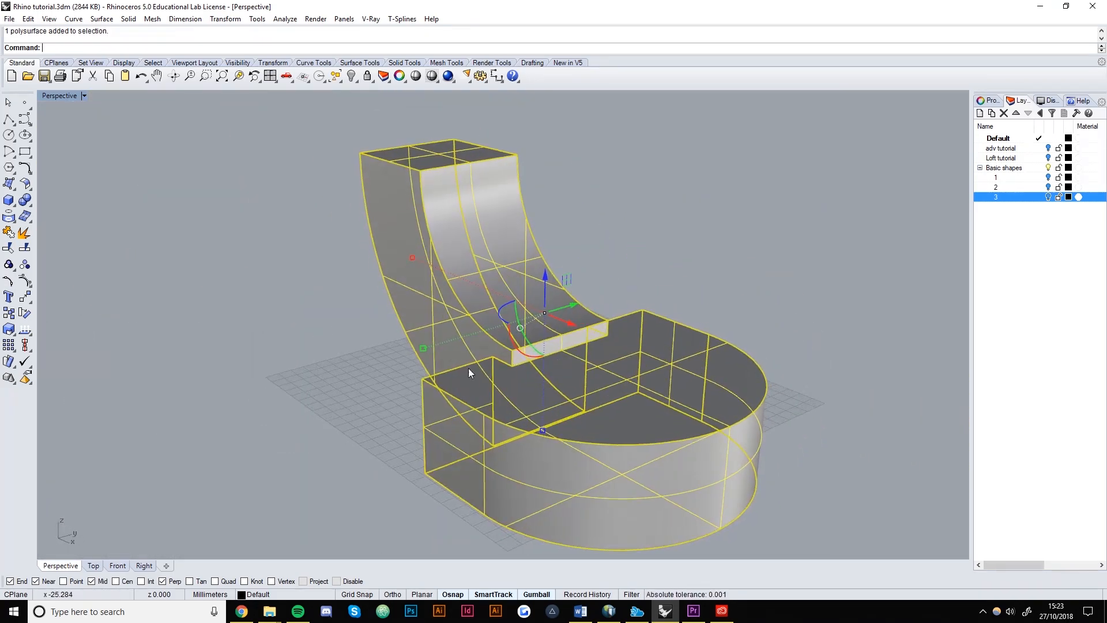
pyautogui.click(701, 167)
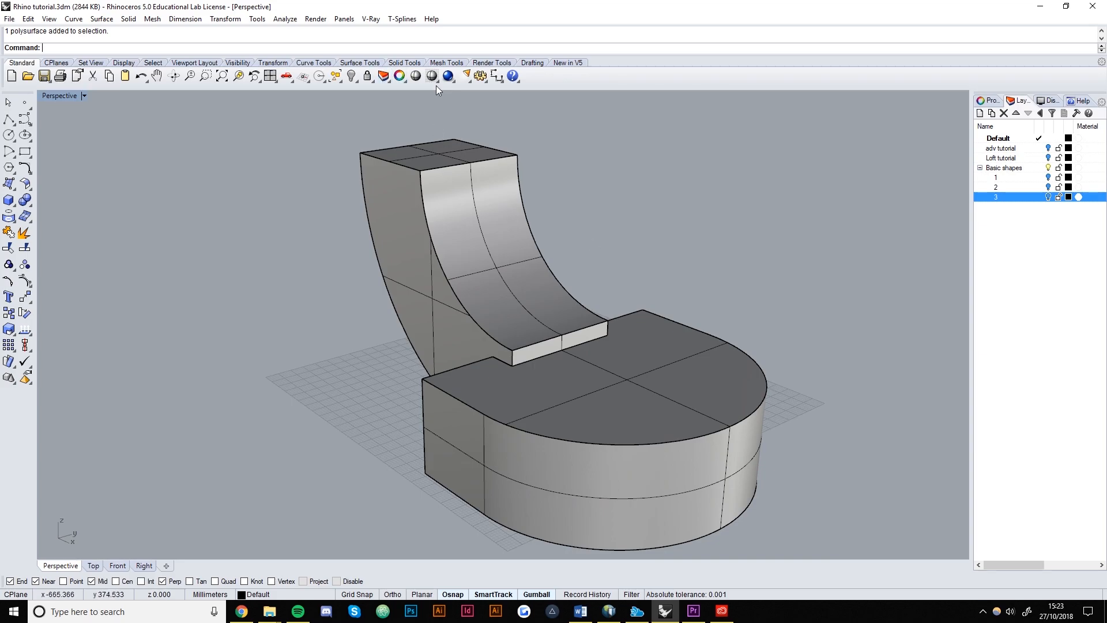
# Step: Set the Perspective viewport to Ghosted display and inspect the inside of the merged solid where the curved part meets the D-shaped base
pyautogui.click(83, 96)
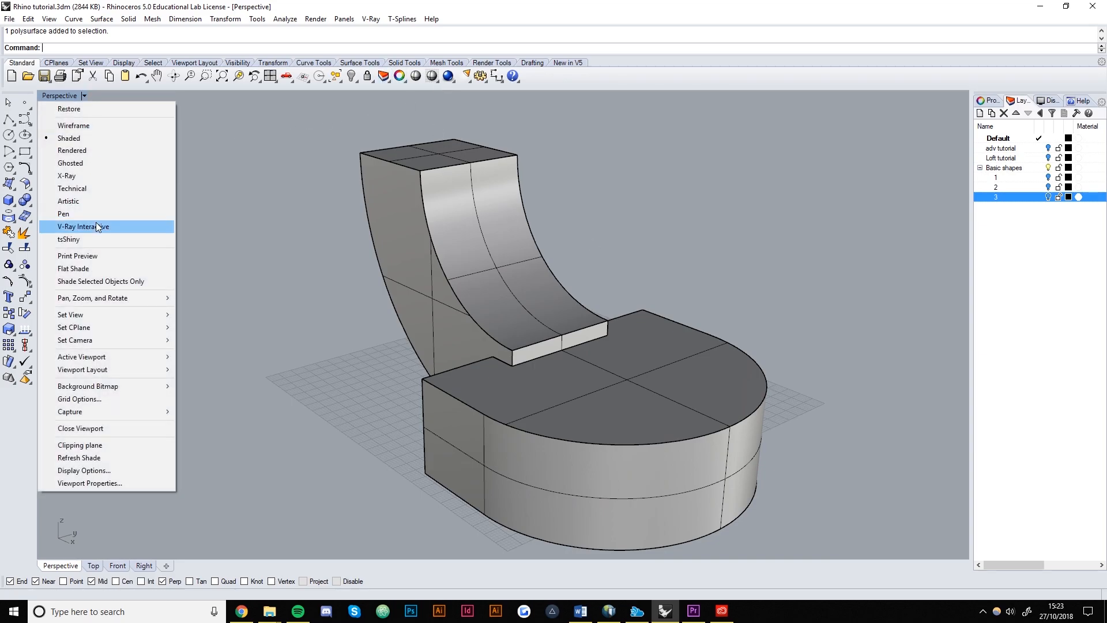
pyautogui.click(72, 164)
pyautogui.moveTo(358, 346); pyautogui.dragTo(427, 335, button='right')
pyautogui.scroll(7, 614, 375)
pyautogui.moveTo(612, 395); pyautogui.dragTo(597, 254, button='right')
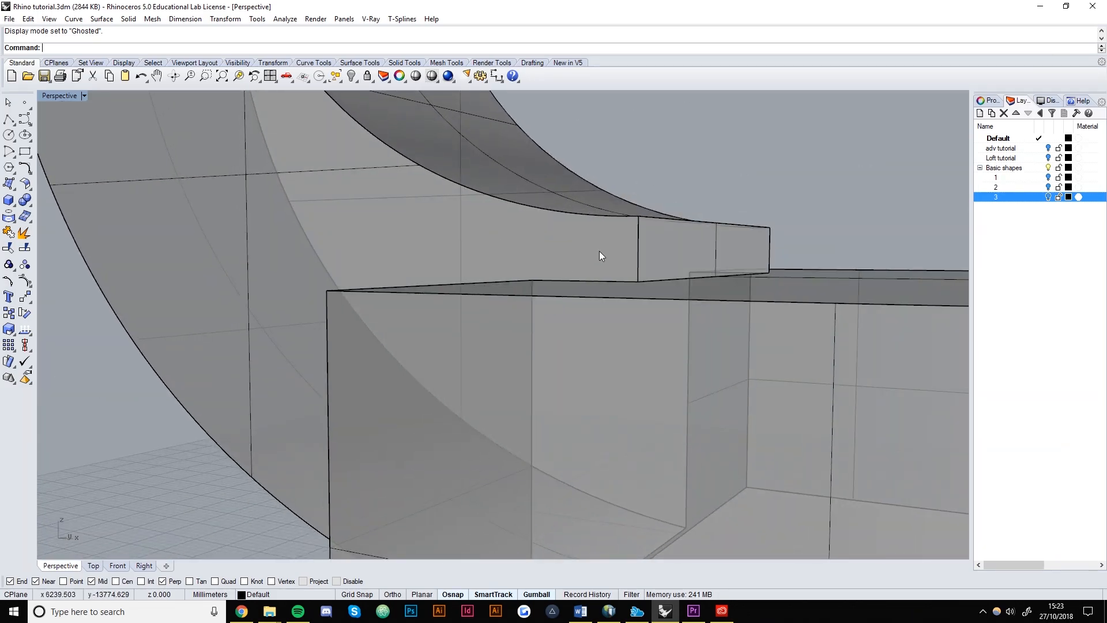
pyautogui.moveTo(483, 243); pyautogui.dragTo(523, 336, button='right')
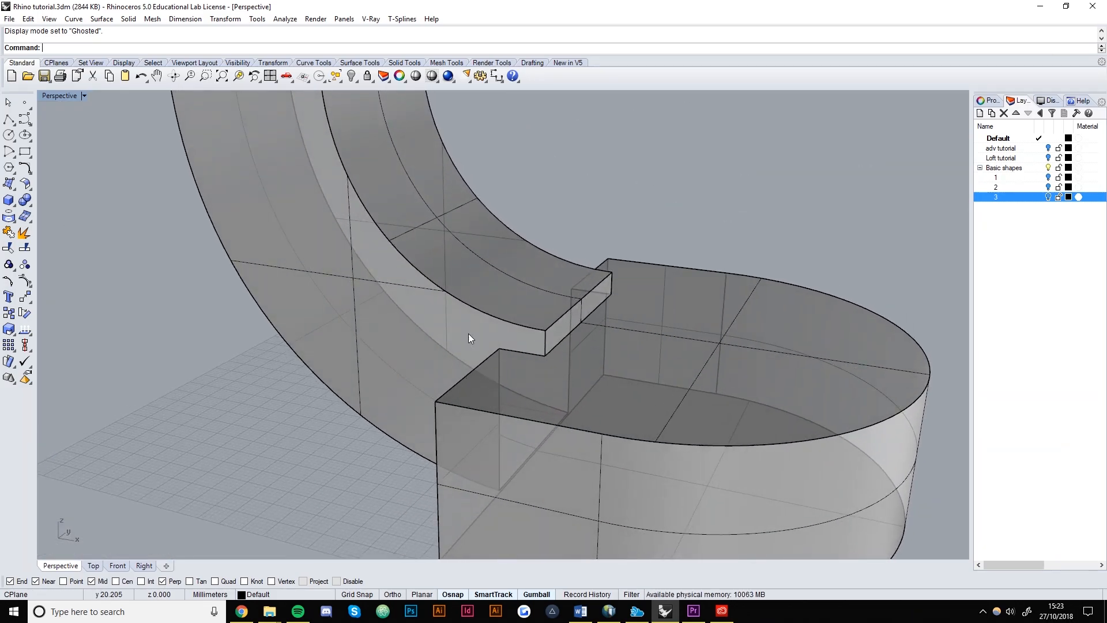
pyautogui.click(484, 310)
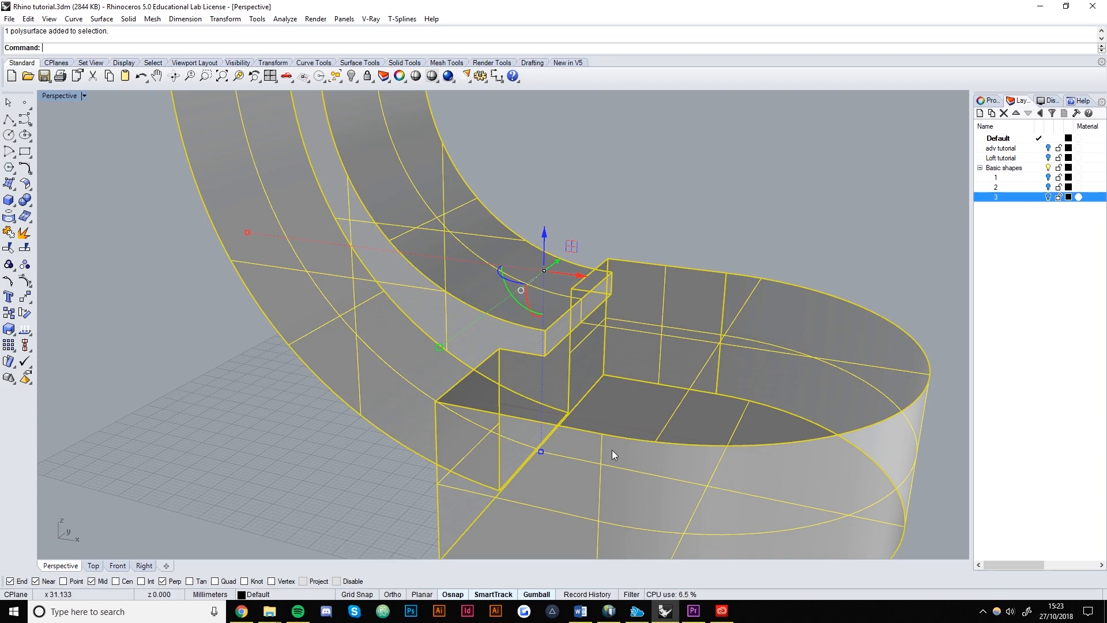
pyautogui.click(323, 434)
pyautogui.scroll(-11, 543, 365)
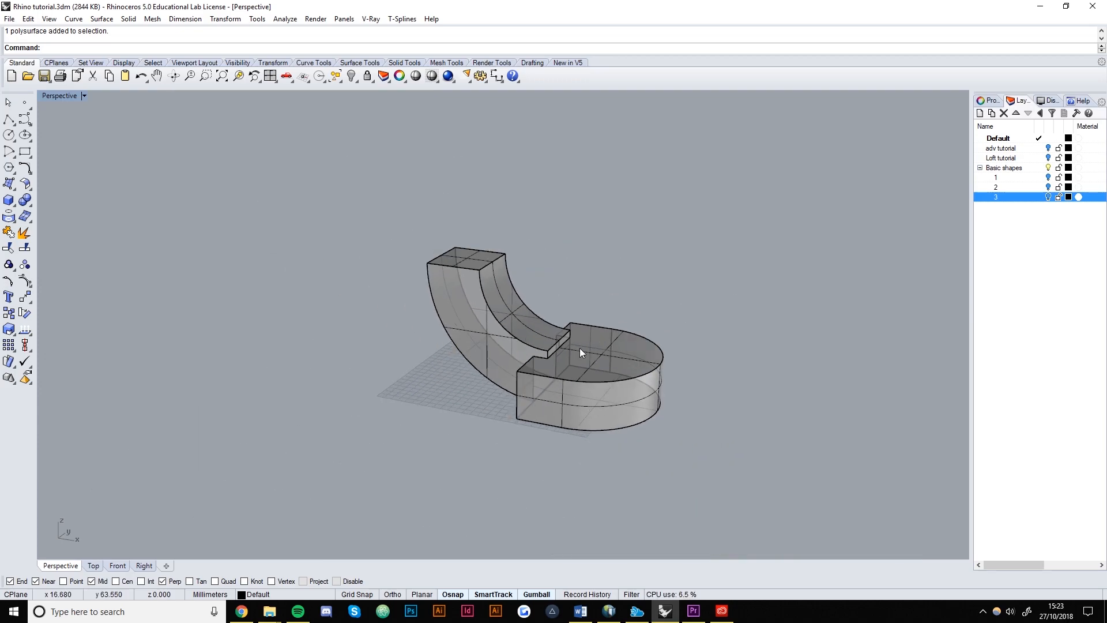
pyautogui.scroll(5, 581, 347)
pyautogui.scroll(-3, 534, 331)
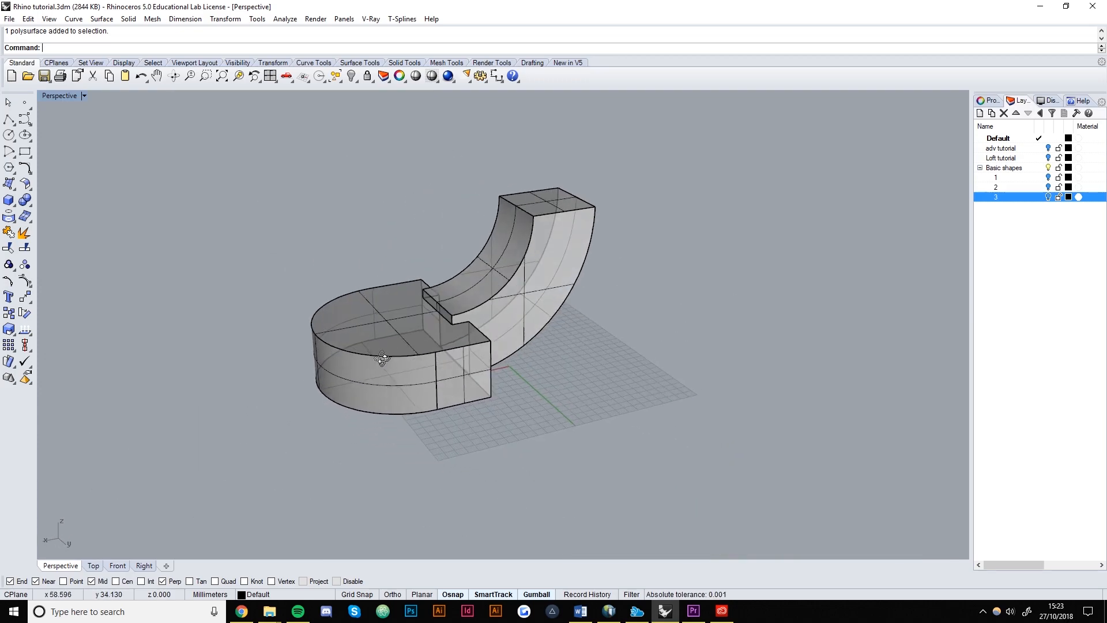